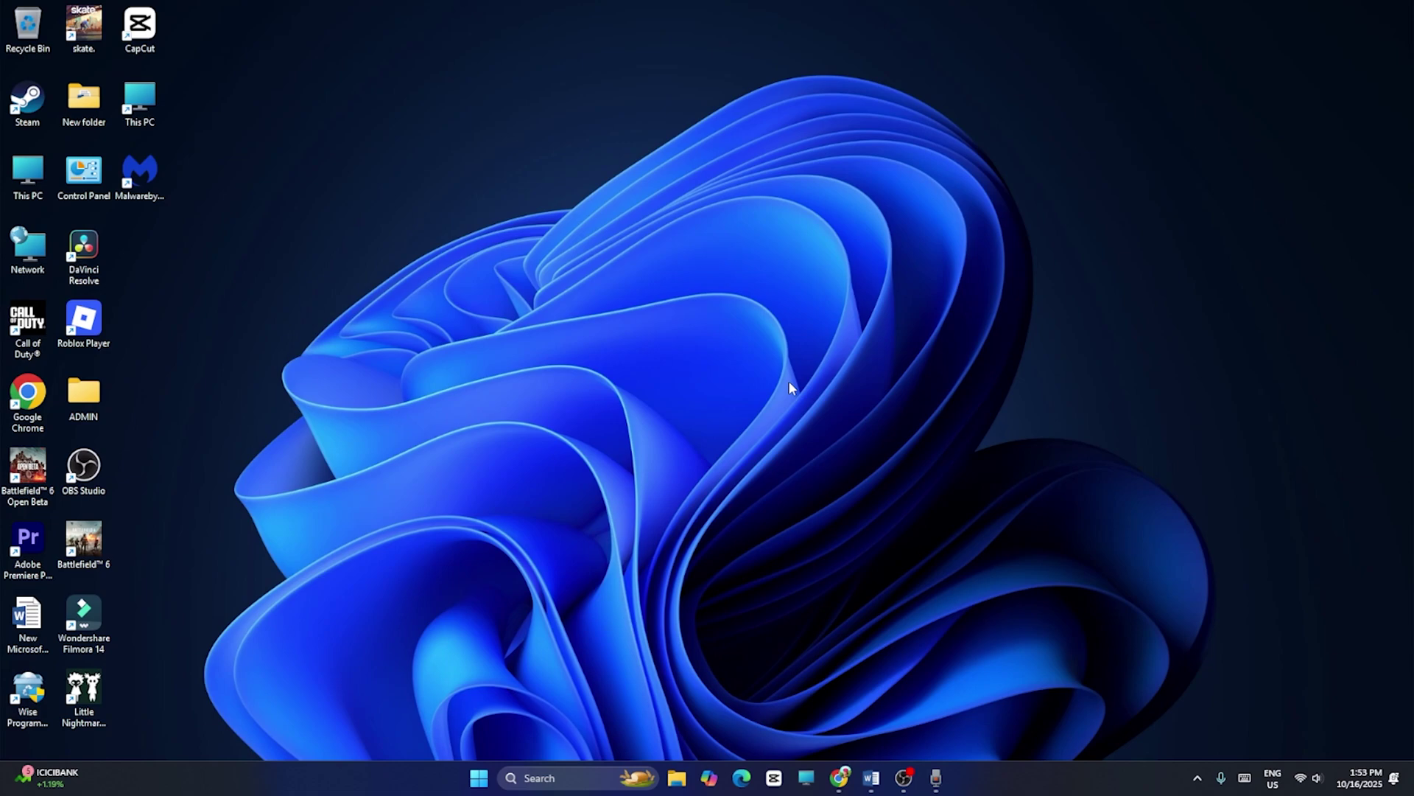
# Review the Step 1 instruction in the Word troubleshooting notes.
pyautogui.click(872, 778)
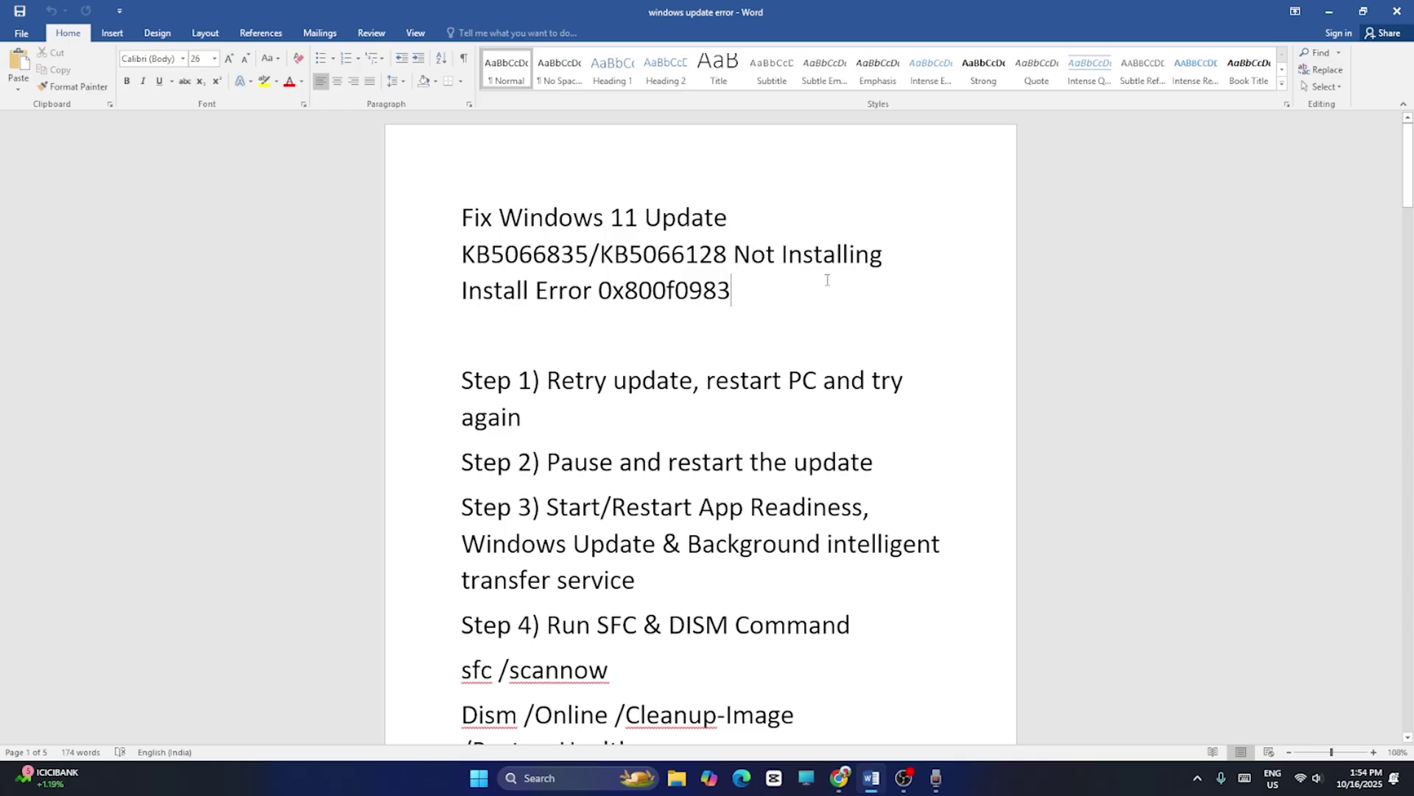
pyautogui.scroll(-2, 758, 300)
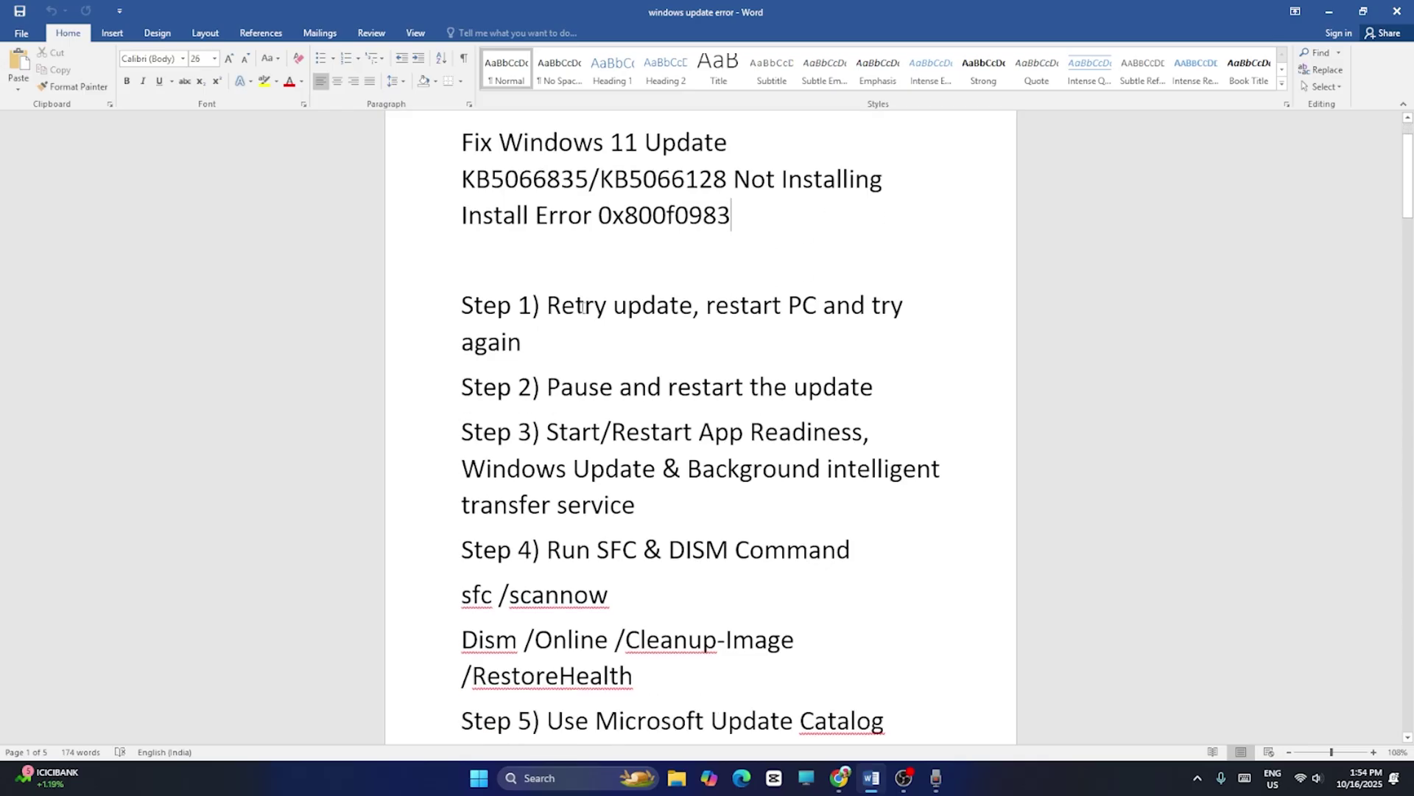
pyautogui.moveTo(549, 305); pyautogui.dragTo(532, 342)
pyautogui.click(525, 342)
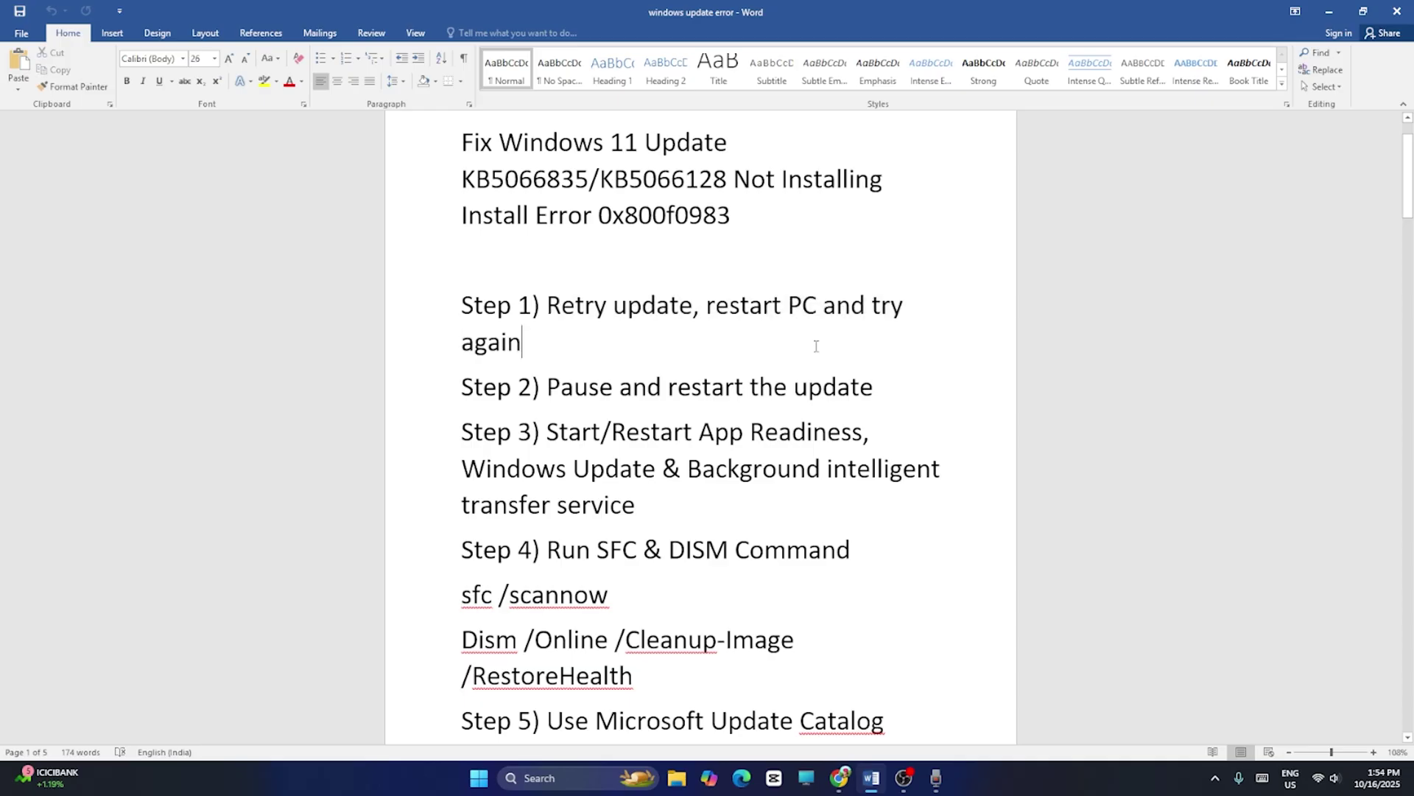
pyautogui.click(1330, 13)
# Open Settings' Windows Update page to confirm updates are paused until 11/20/2025.
pyautogui.click(565, 771)
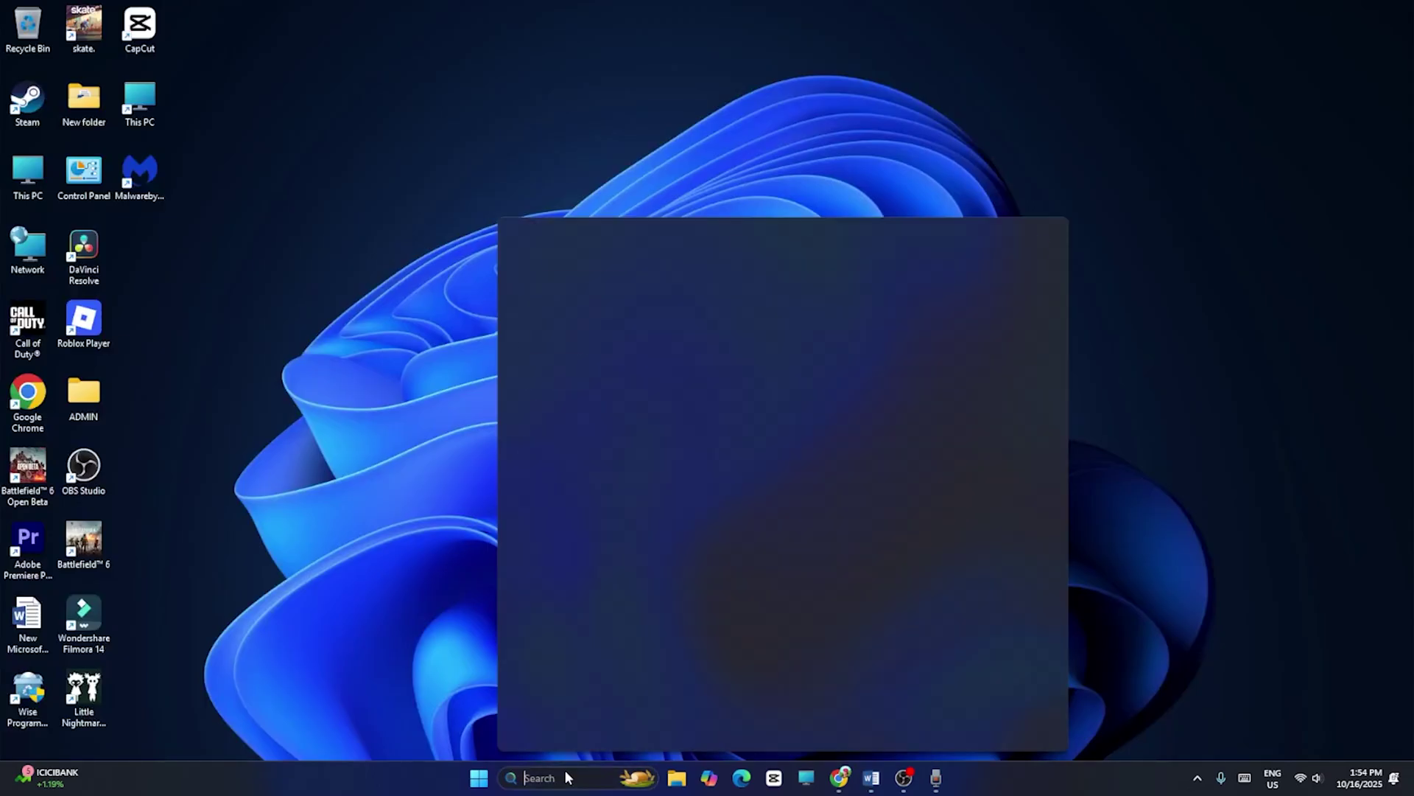
pyautogui.write('settings')
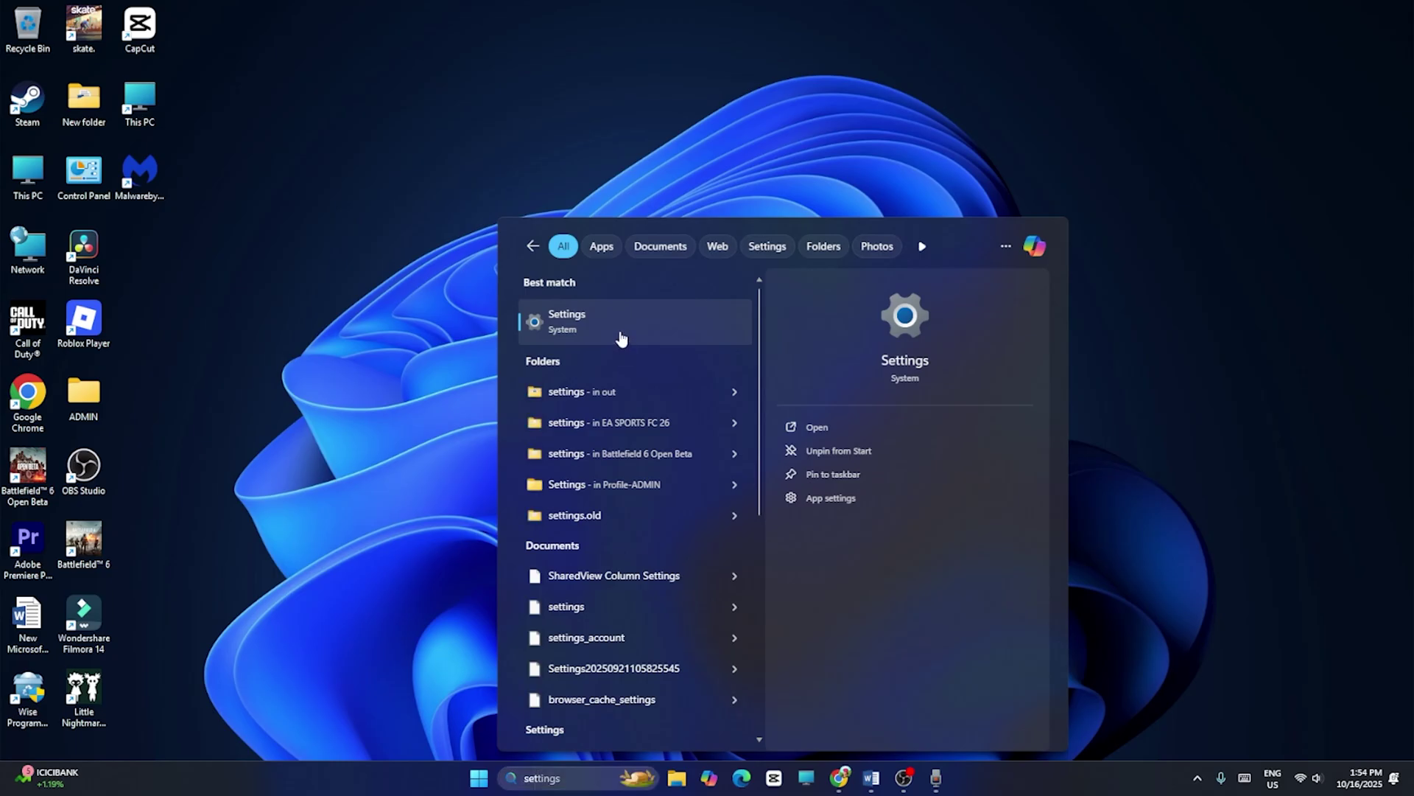
pyautogui.click(619, 331)
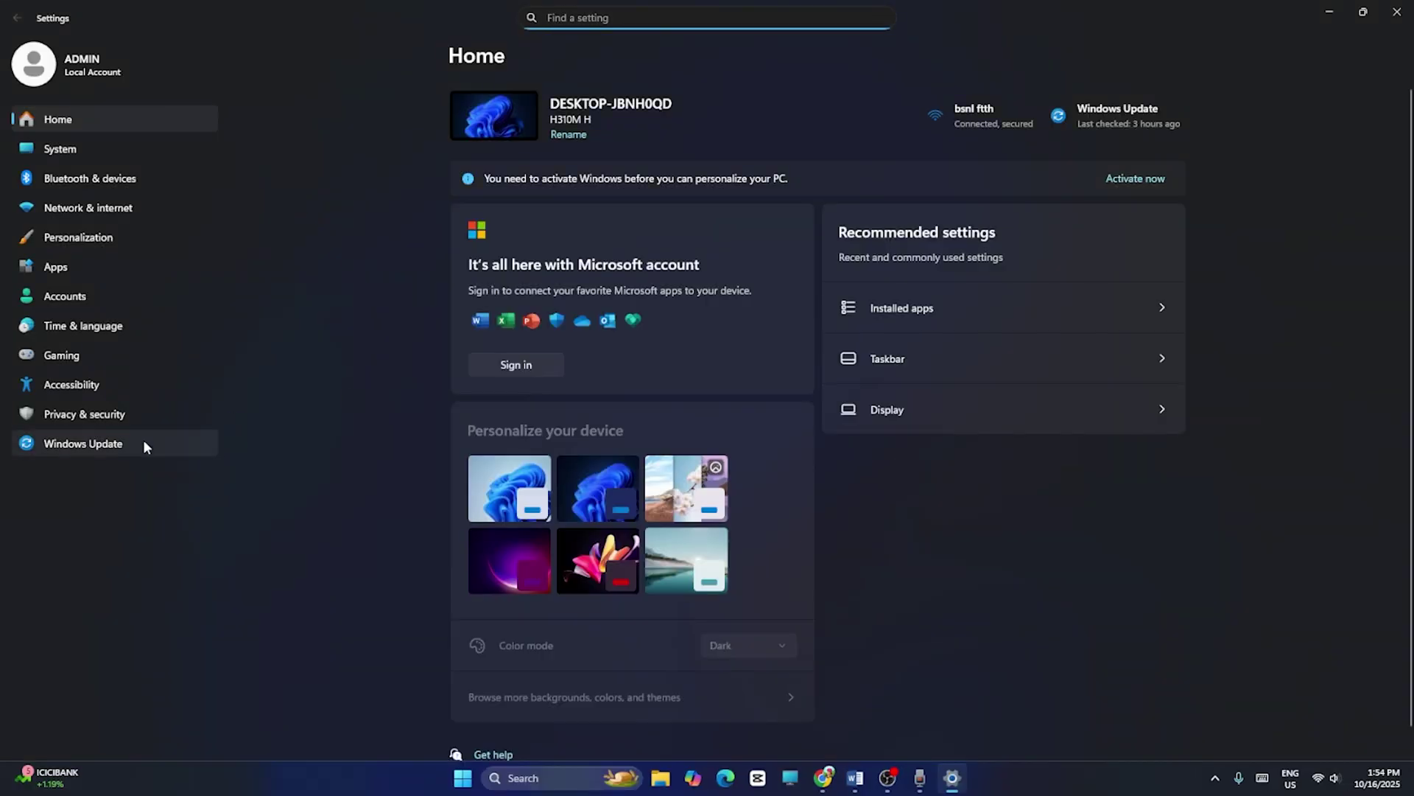
pyautogui.click(135, 444)
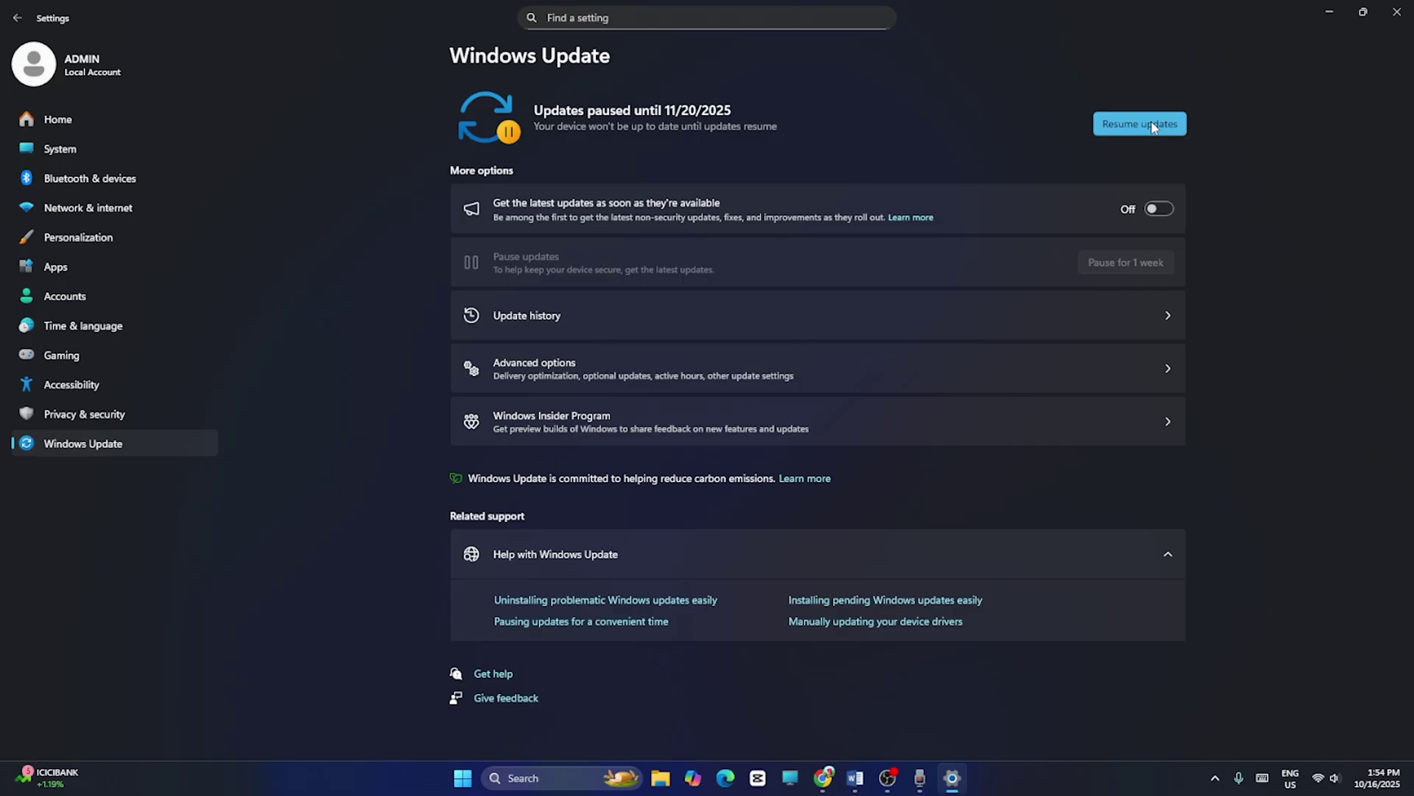
# Close Settings and restart the PC from the Start menu's power options.
pyautogui.click(1398, 11)
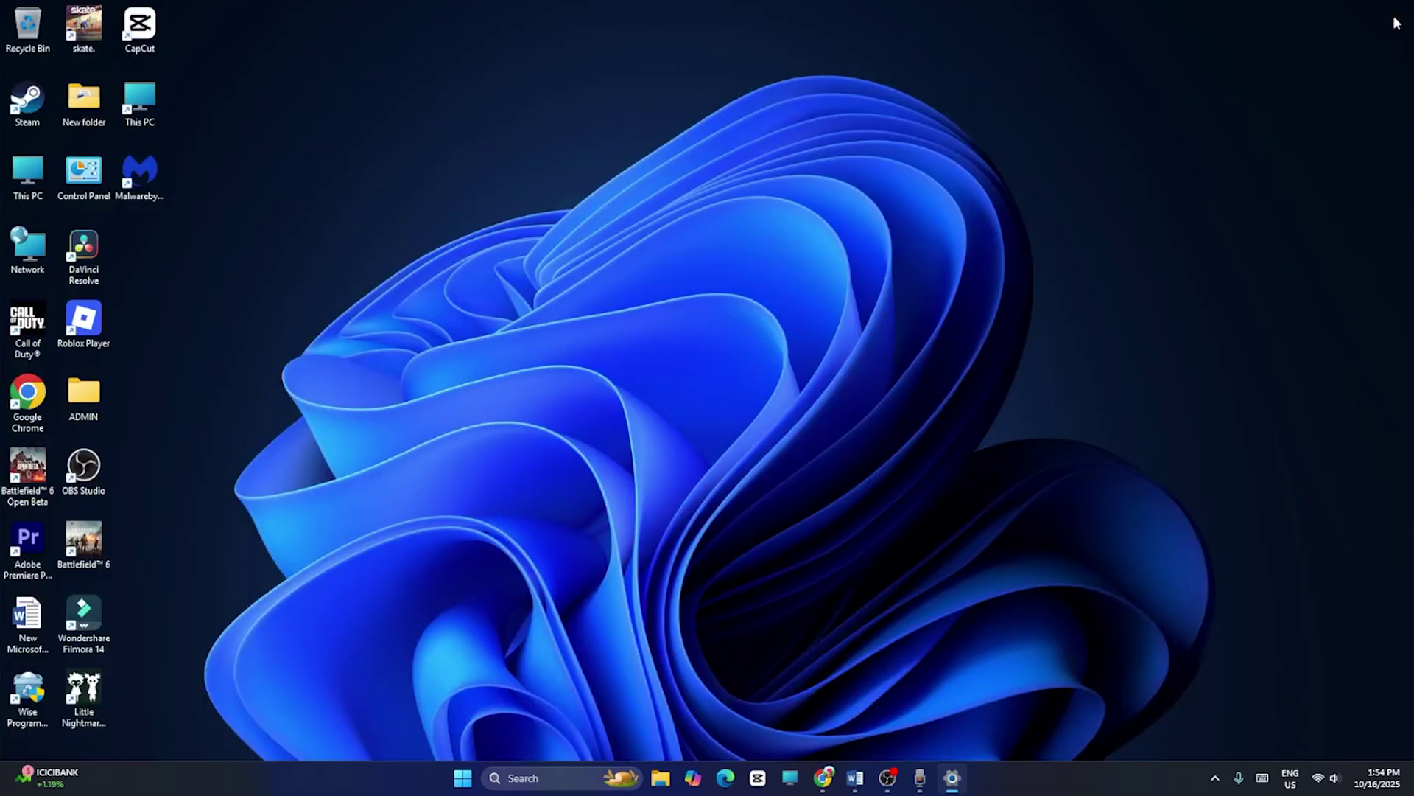
pyautogui.click(477, 777)
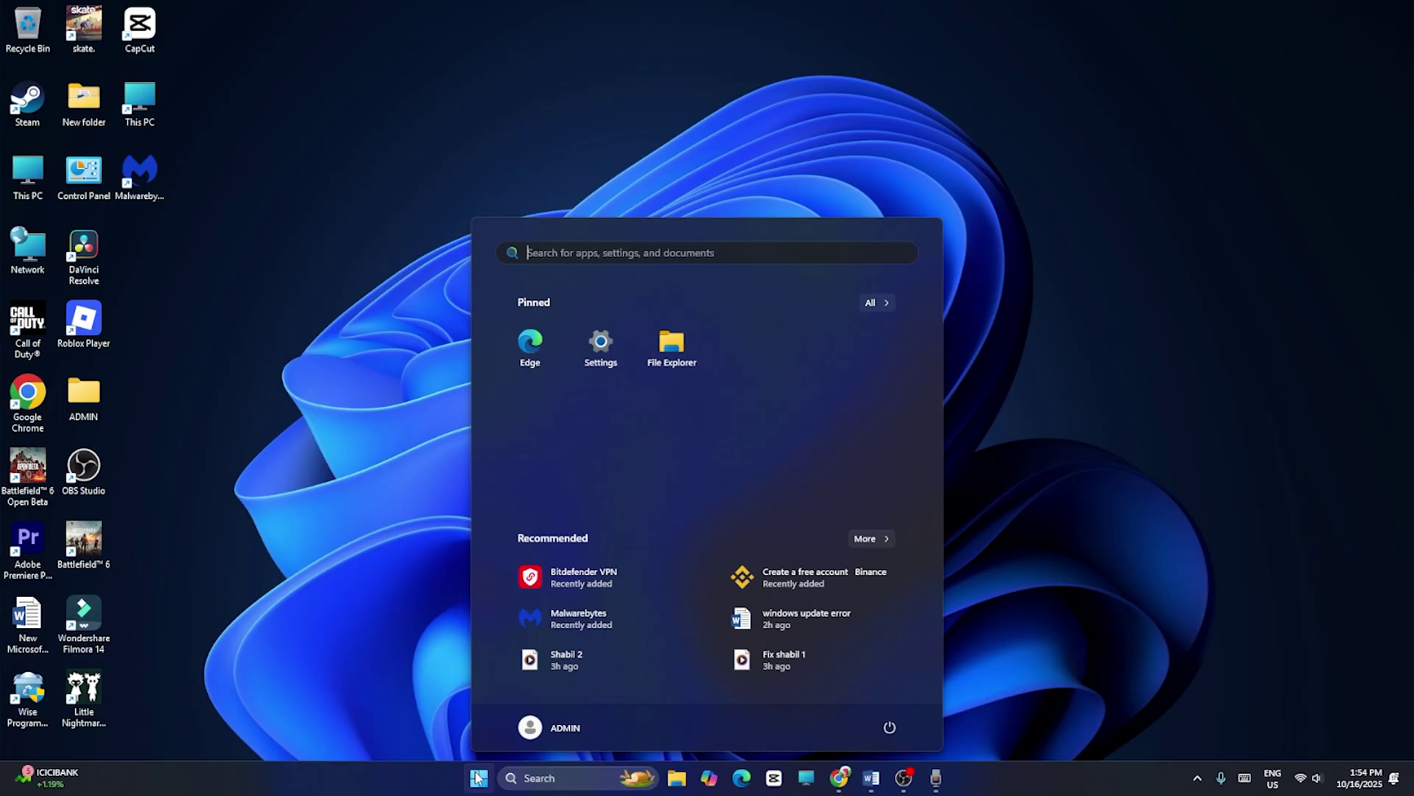
pyautogui.click(888, 727)
pyautogui.click(892, 696)
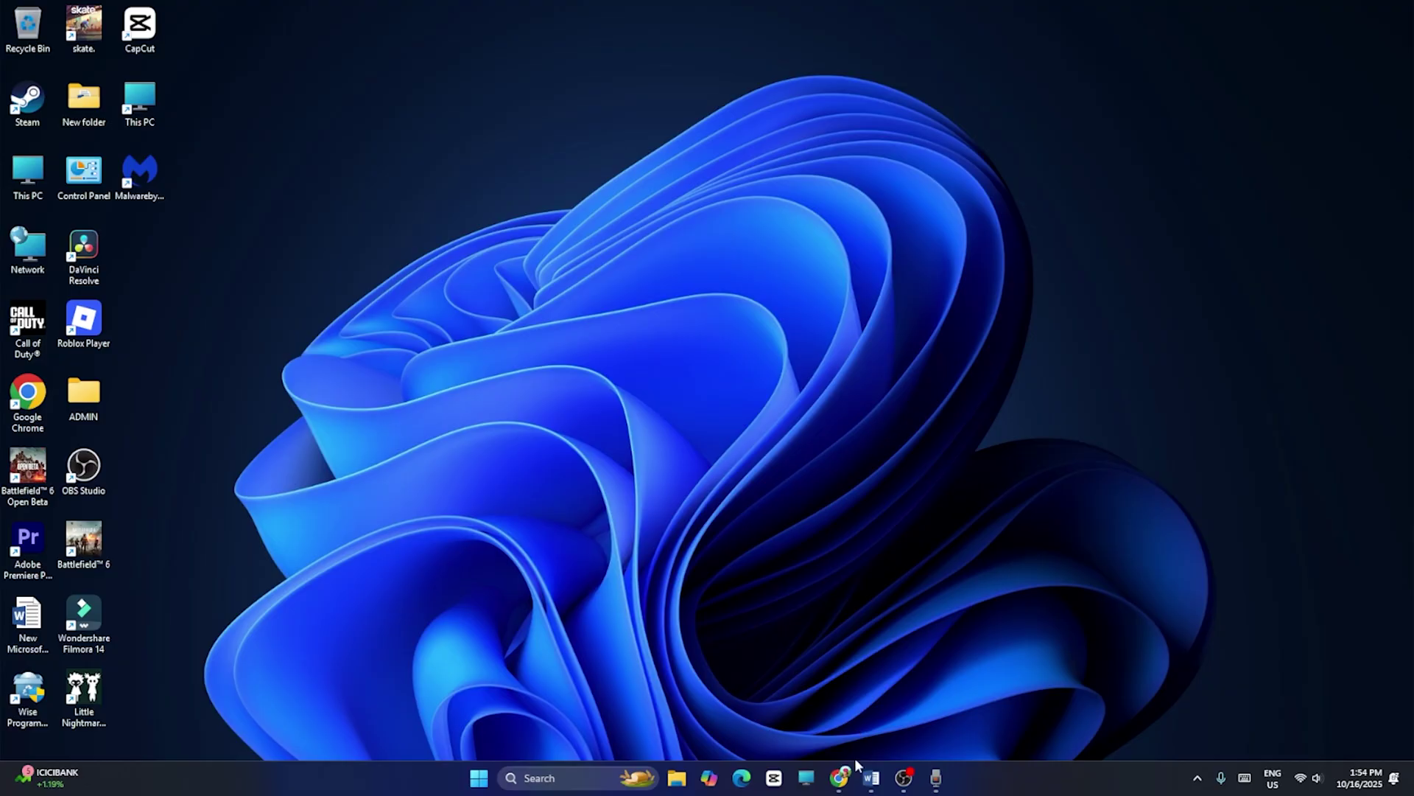
# Review the Step 2 'Pause and restart the update' note in Word.
pyautogui.click(871, 778)
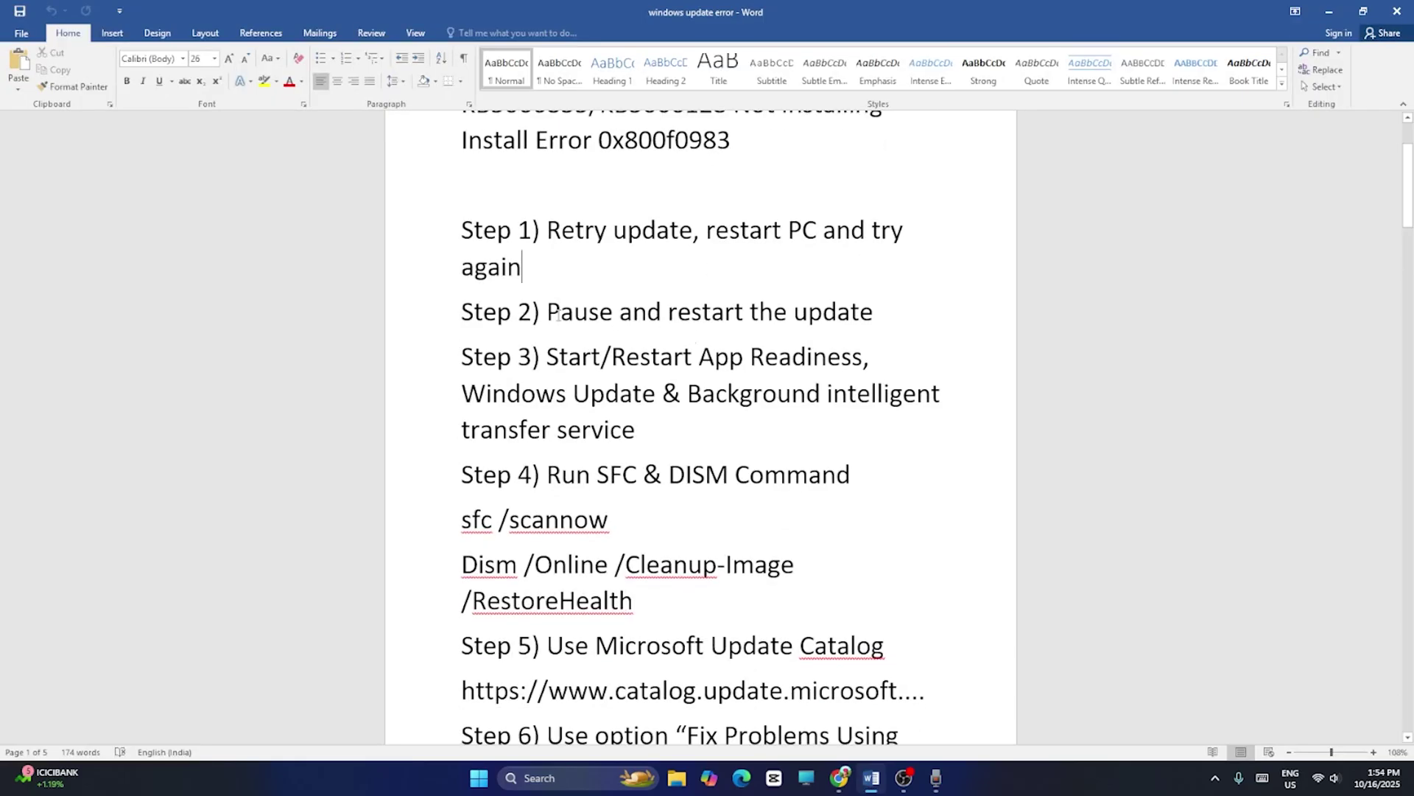
pyautogui.moveTo(548, 313); pyautogui.dragTo(867, 312)
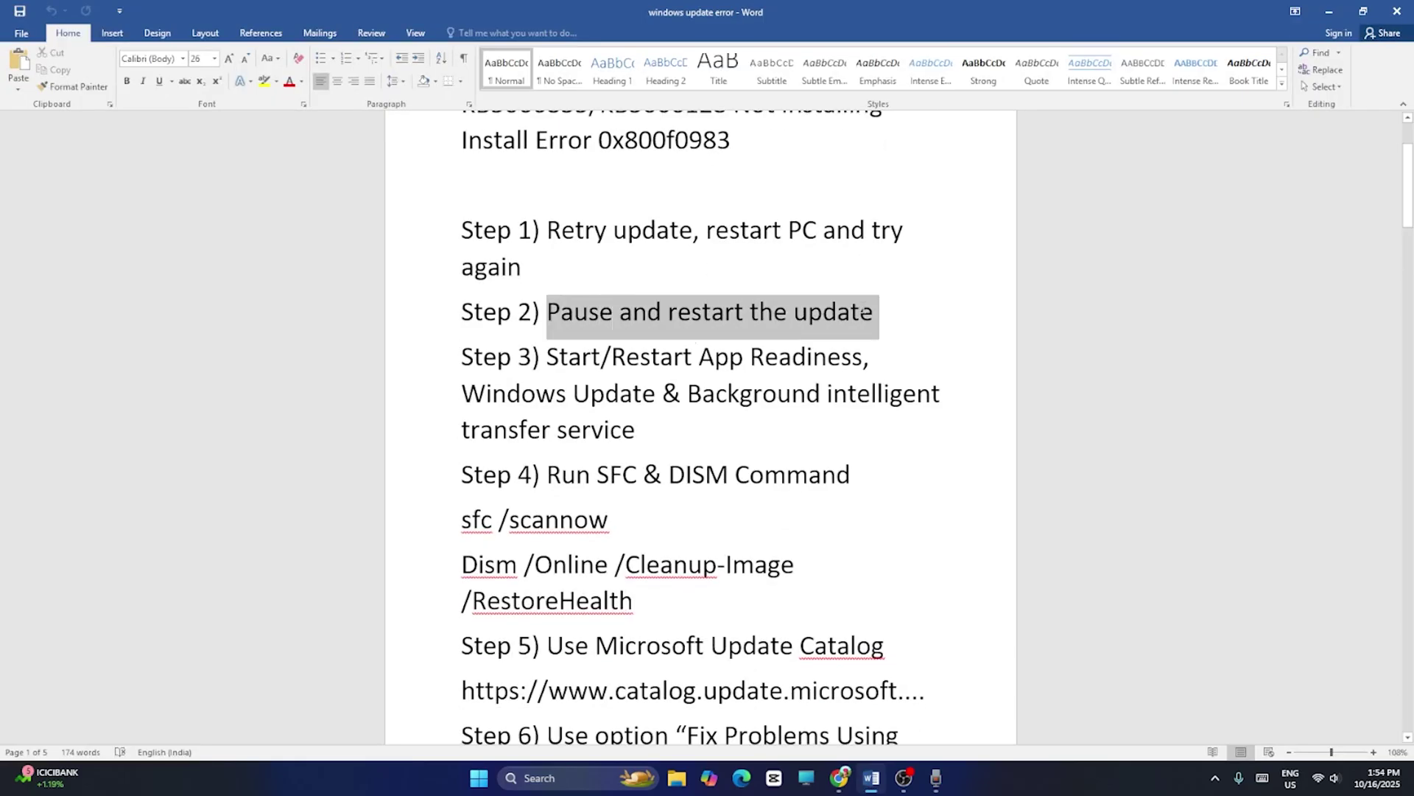
pyautogui.click(880, 314)
pyautogui.click(1329, 12)
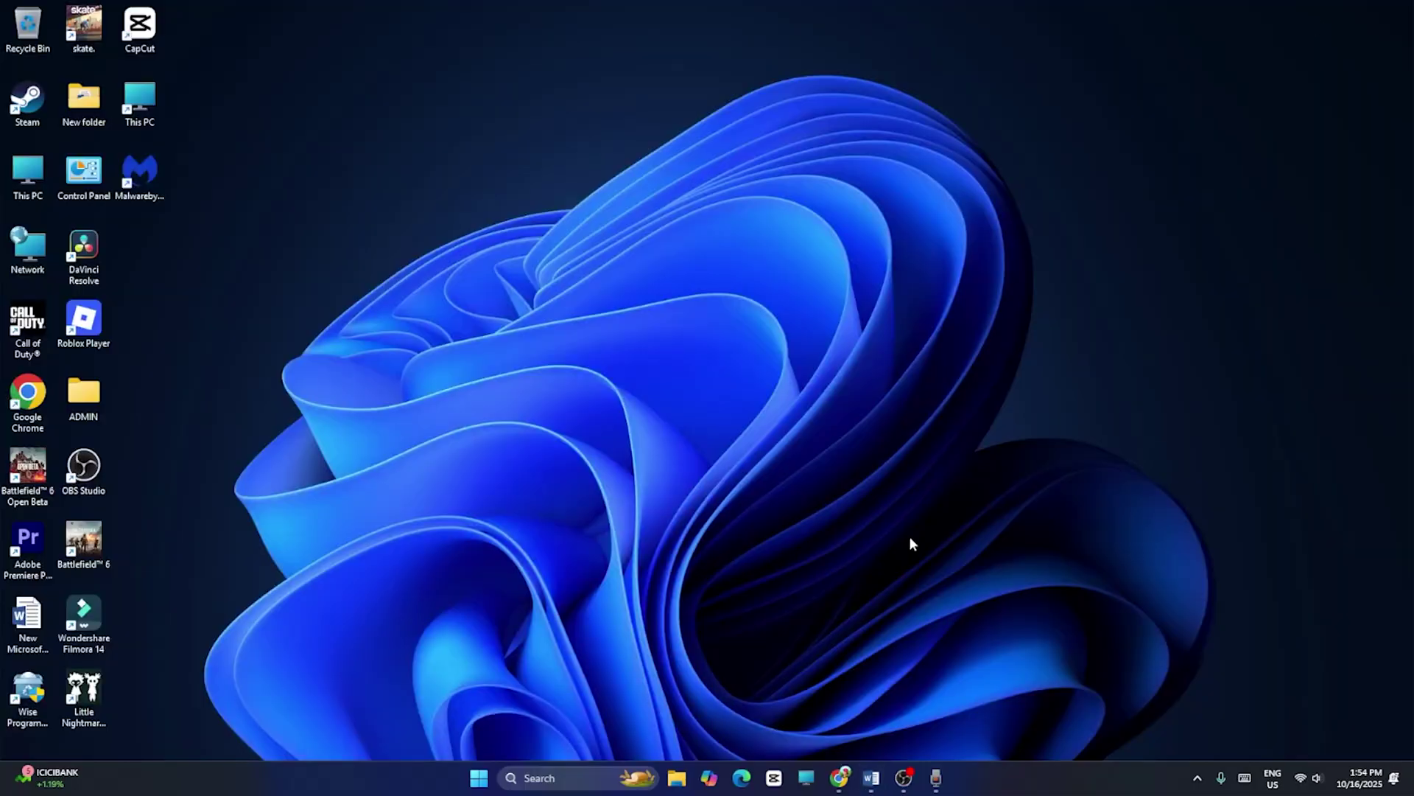
# In Settings > Windows Update, leave early updates off and resume the paused updates.
pyautogui.click(570, 783)
pyautogui.write('s')
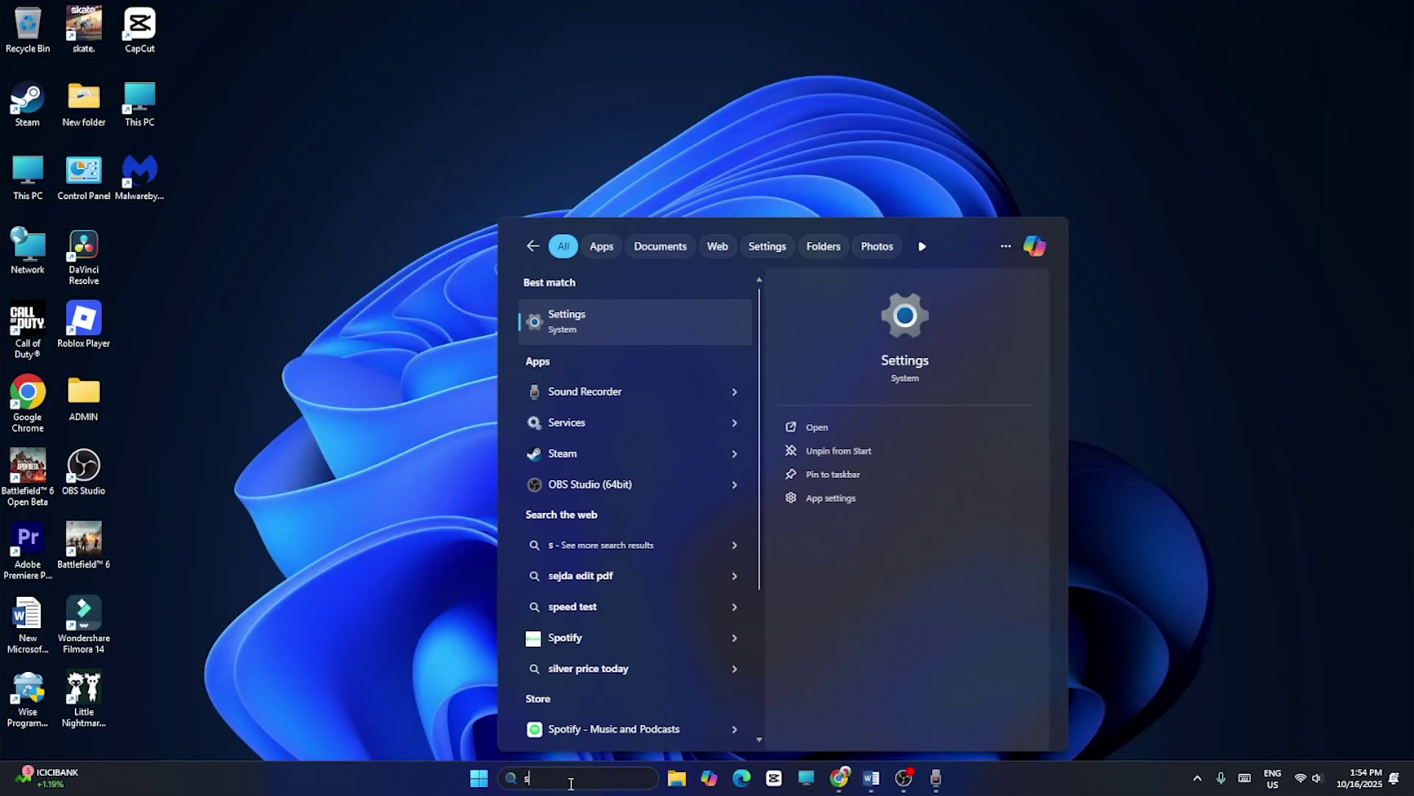
pyautogui.write('ettings')
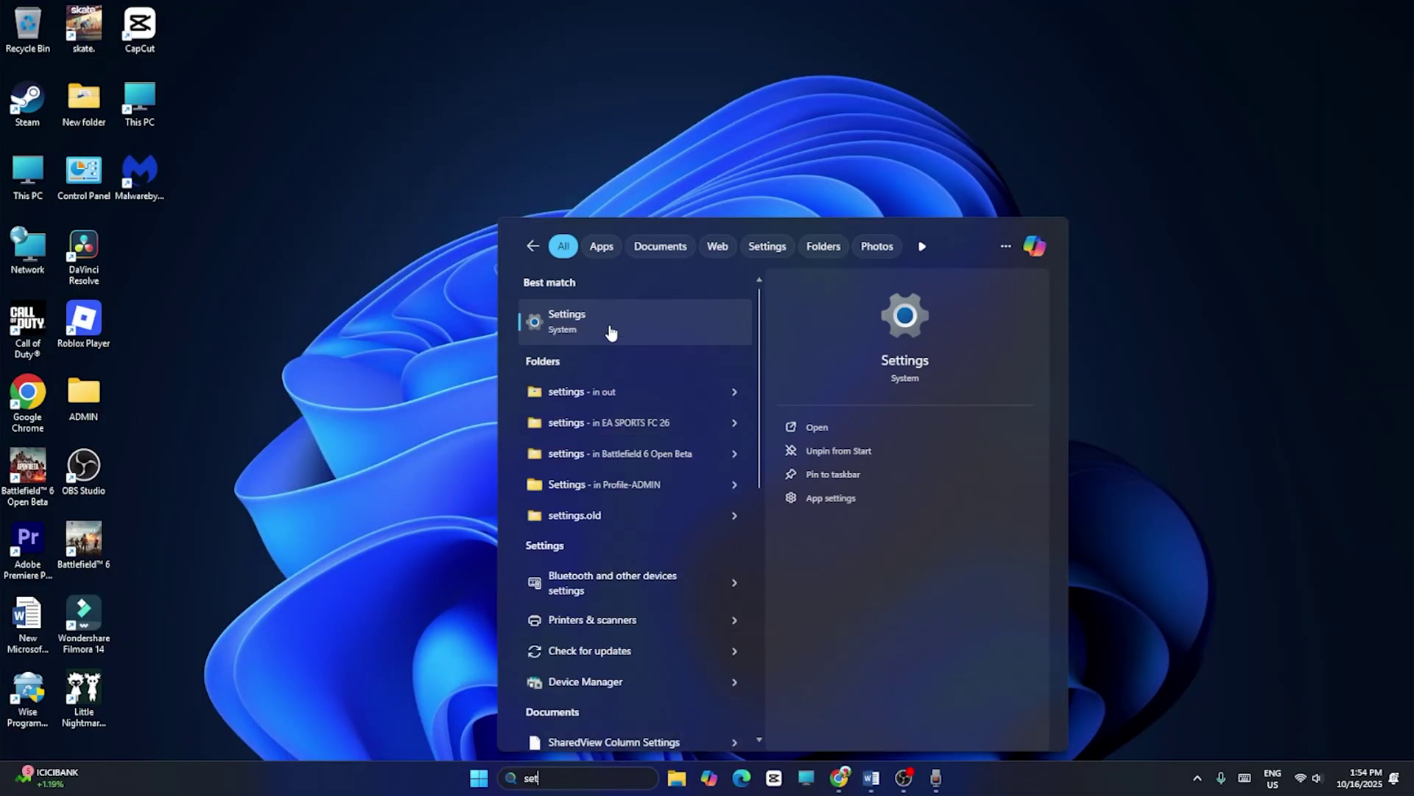
pyautogui.click(609, 327)
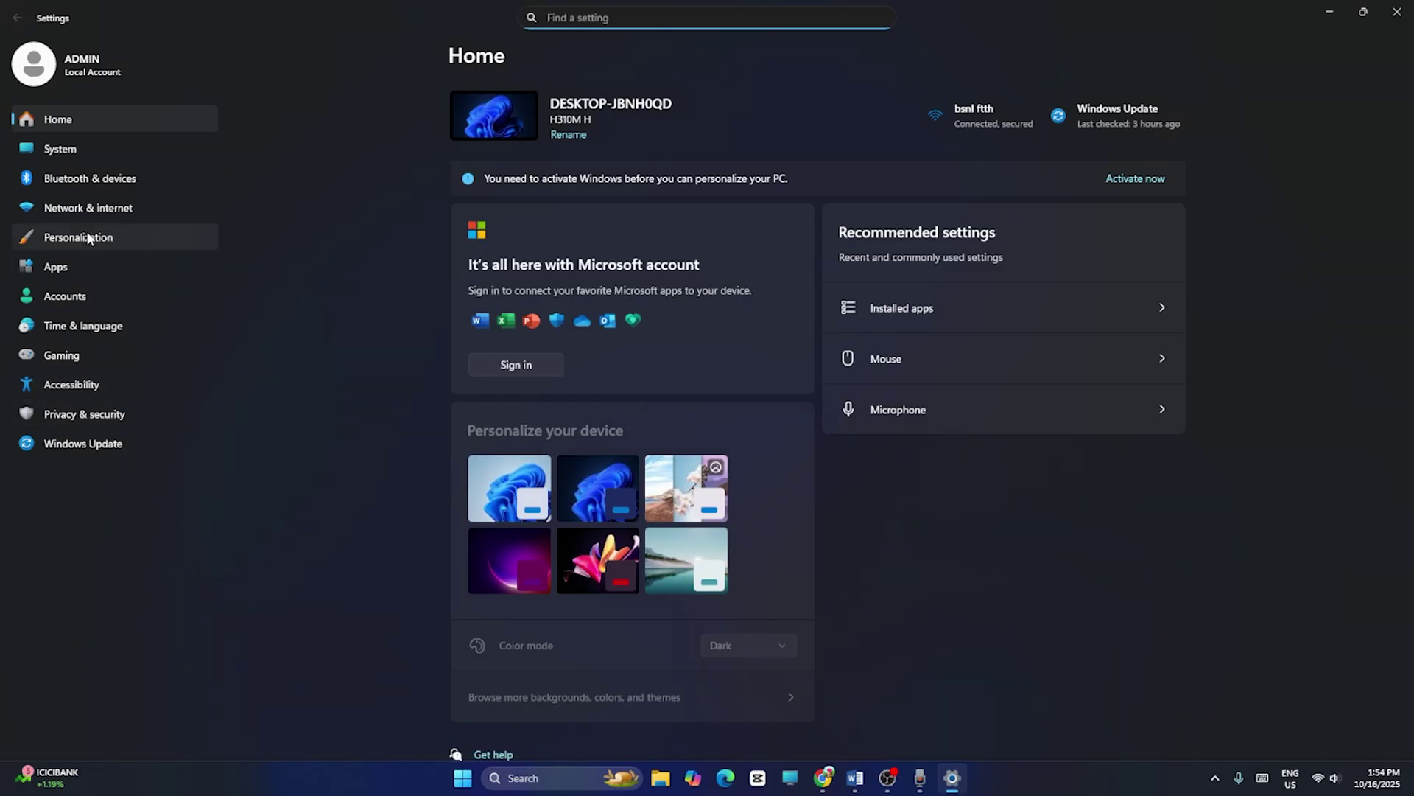
pyautogui.click(115, 446)
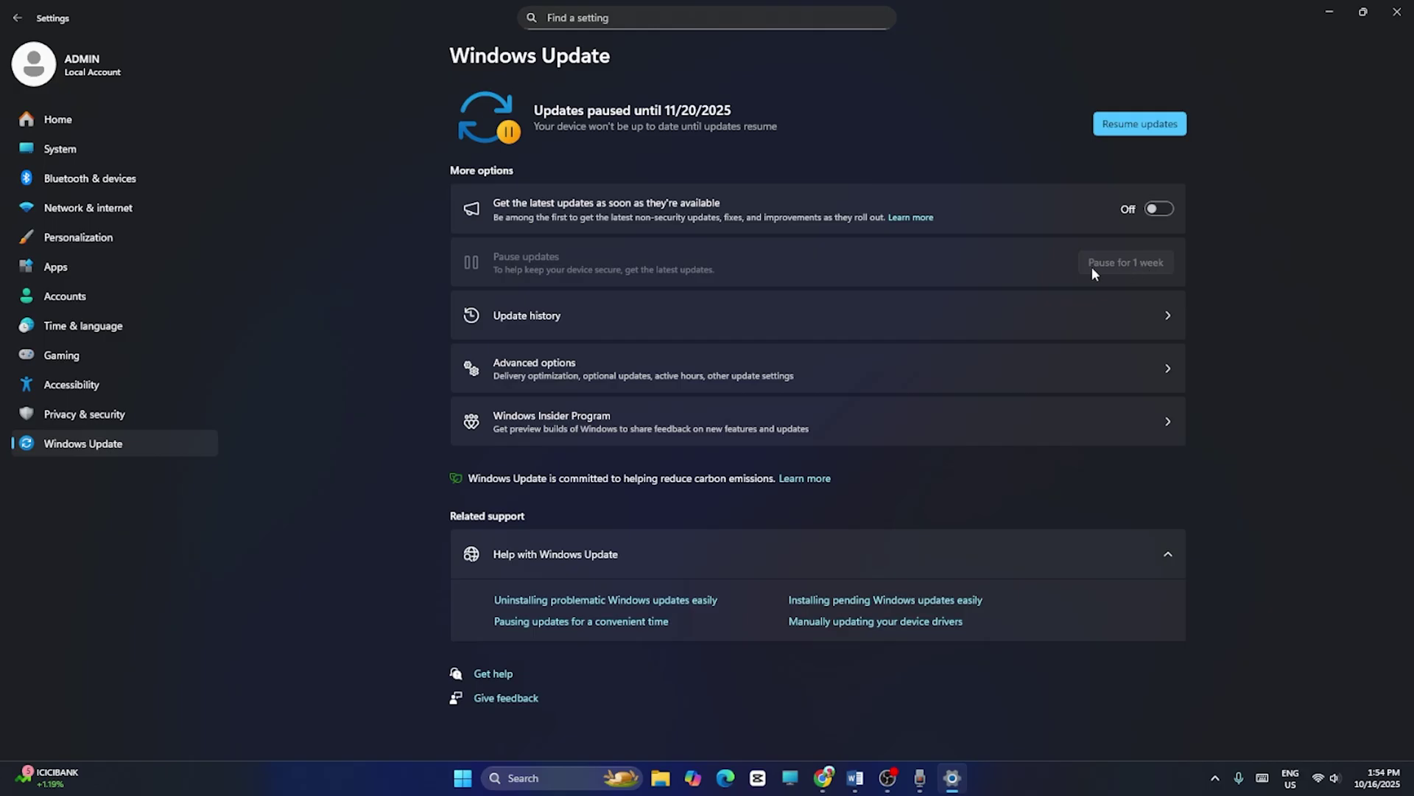
pyautogui.click(1155, 210)
pyautogui.click(1150, 208)
pyautogui.click(1137, 132)
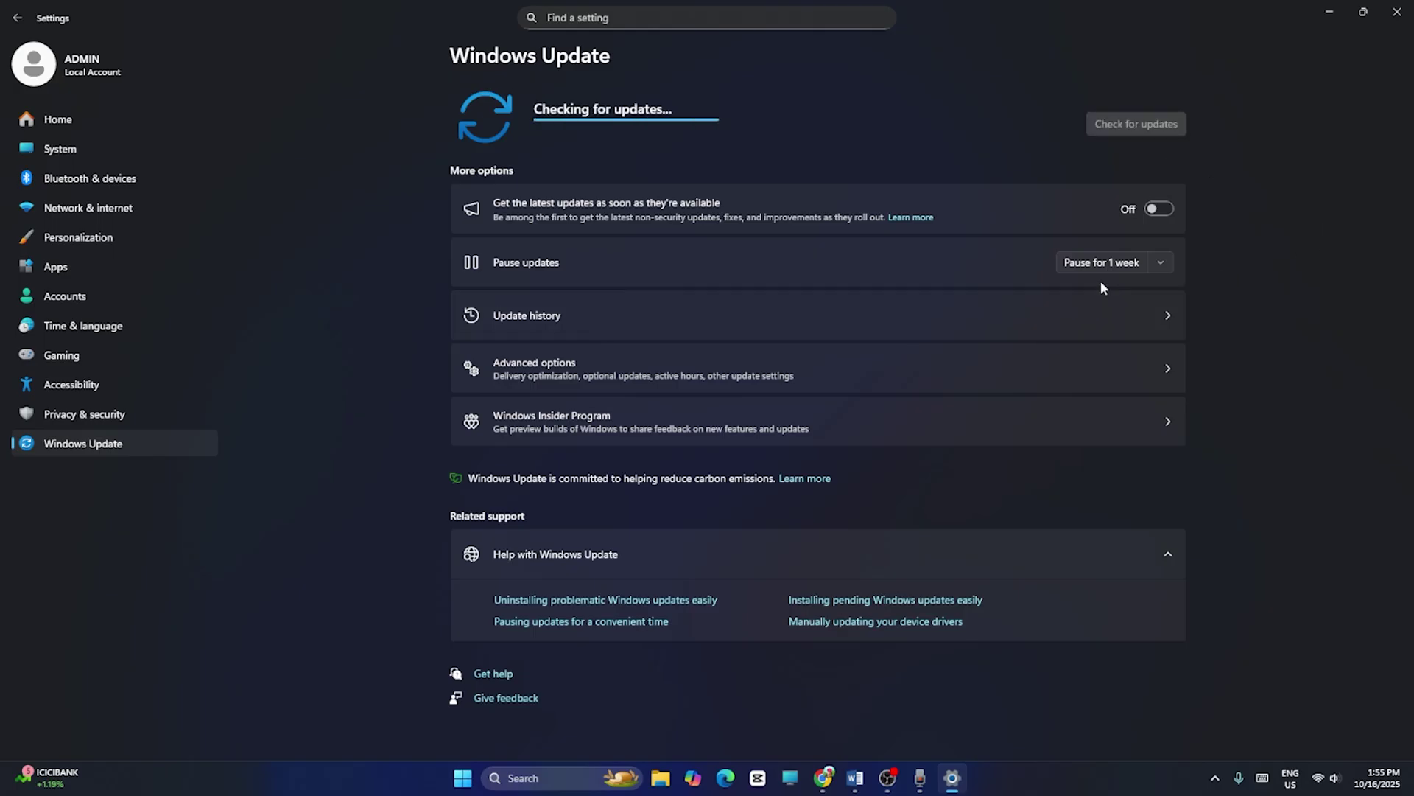
# Look over the pause-duration choices without changing them, then minimize Settings.
pyautogui.click(1161, 266)
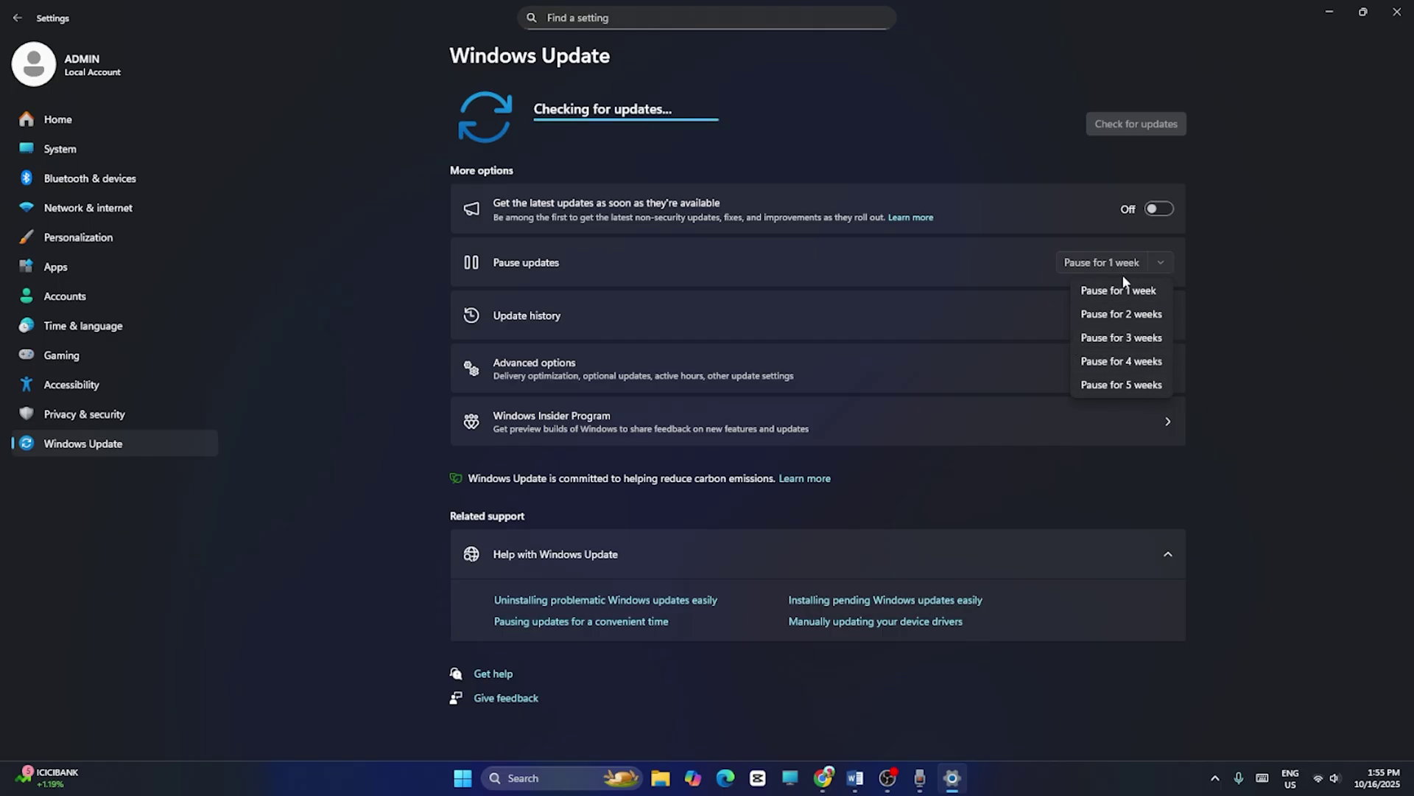
pyautogui.click(1220, 325)
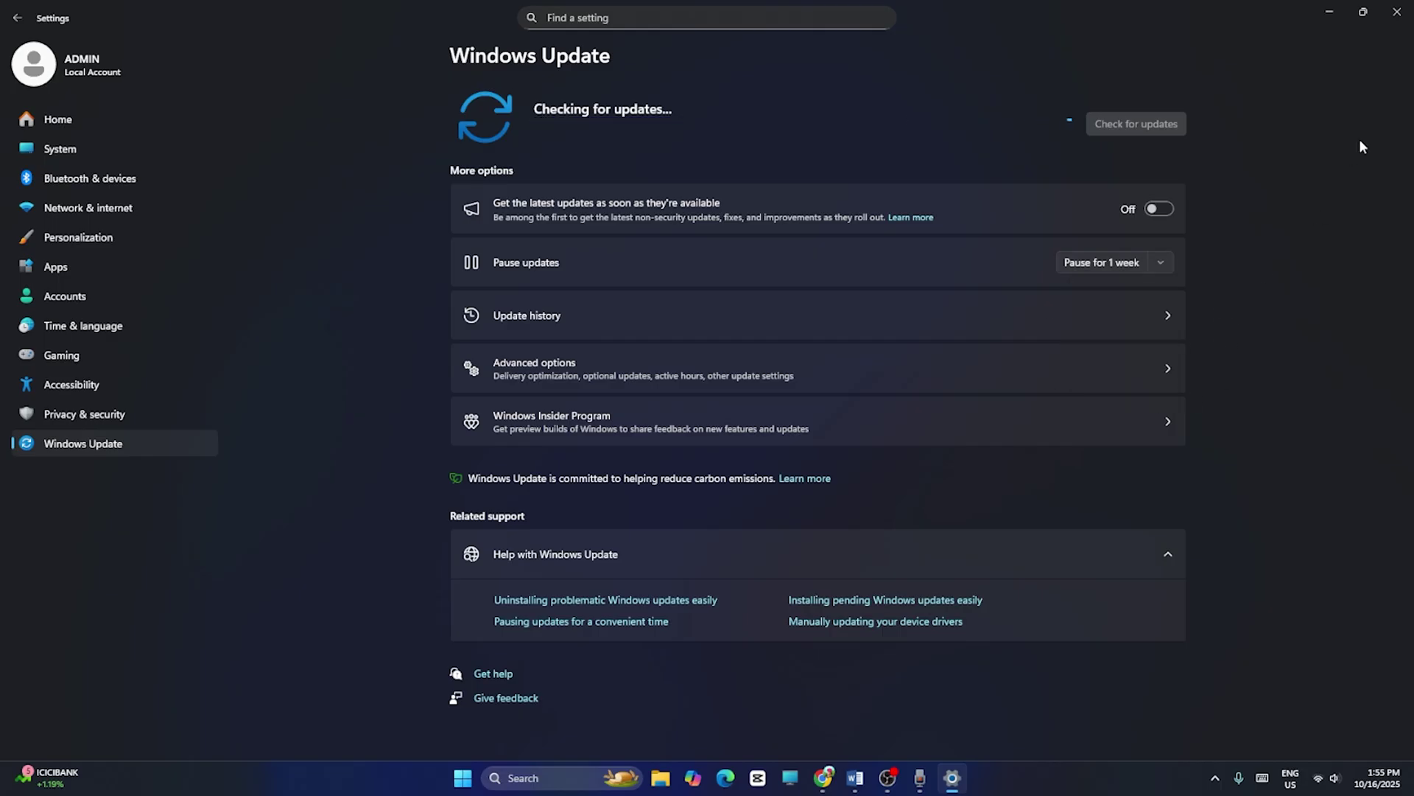
pyautogui.click(1330, 13)
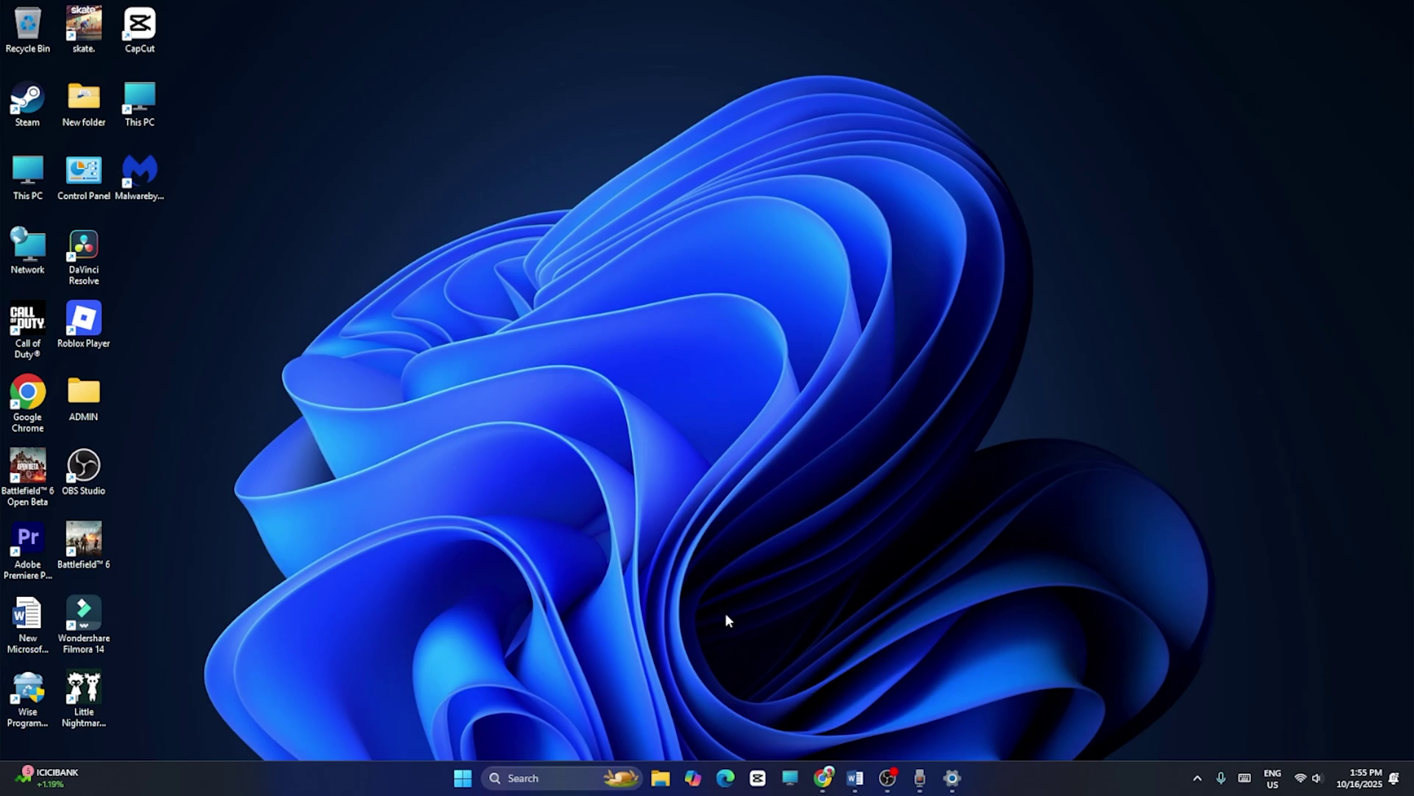
# Review the Step 3 service-restart note in Word.
pyautogui.click(855, 777)
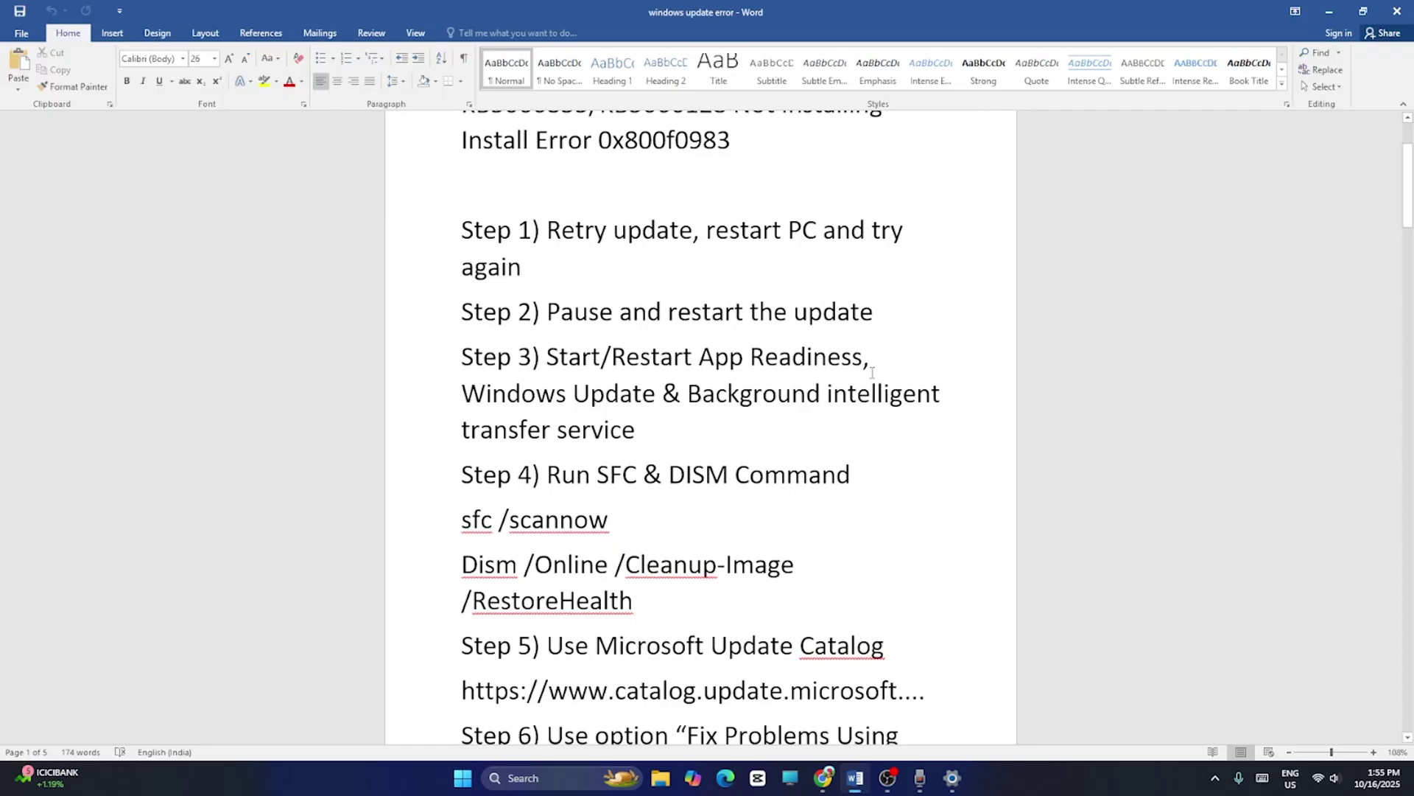
pyautogui.moveTo(549, 284); pyautogui.dragTo(635, 354)
pyautogui.click(635, 354)
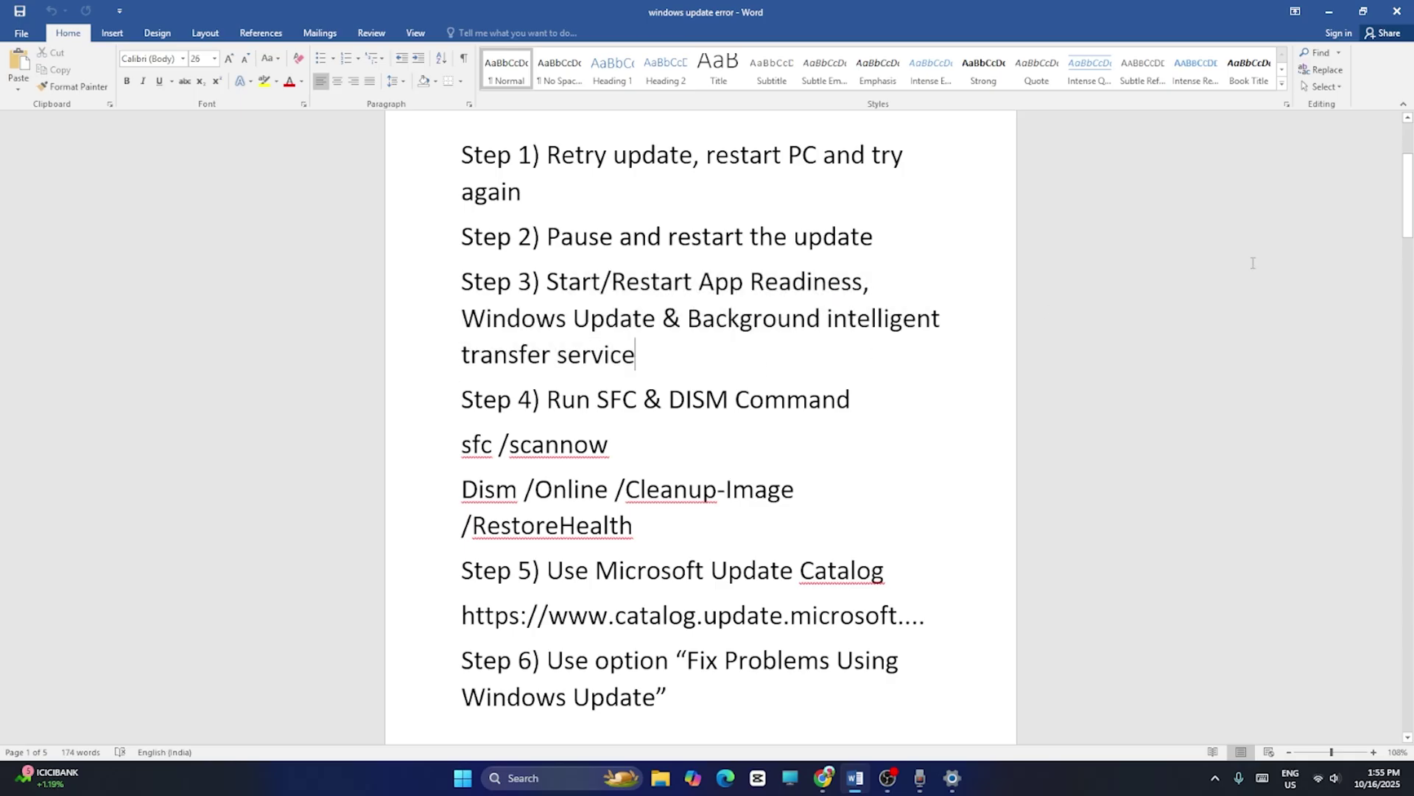
pyautogui.click(1332, 18)
# Launch the Services console from a 'services' search.
pyautogui.click(526, 778)
pyautogui.write('ser')
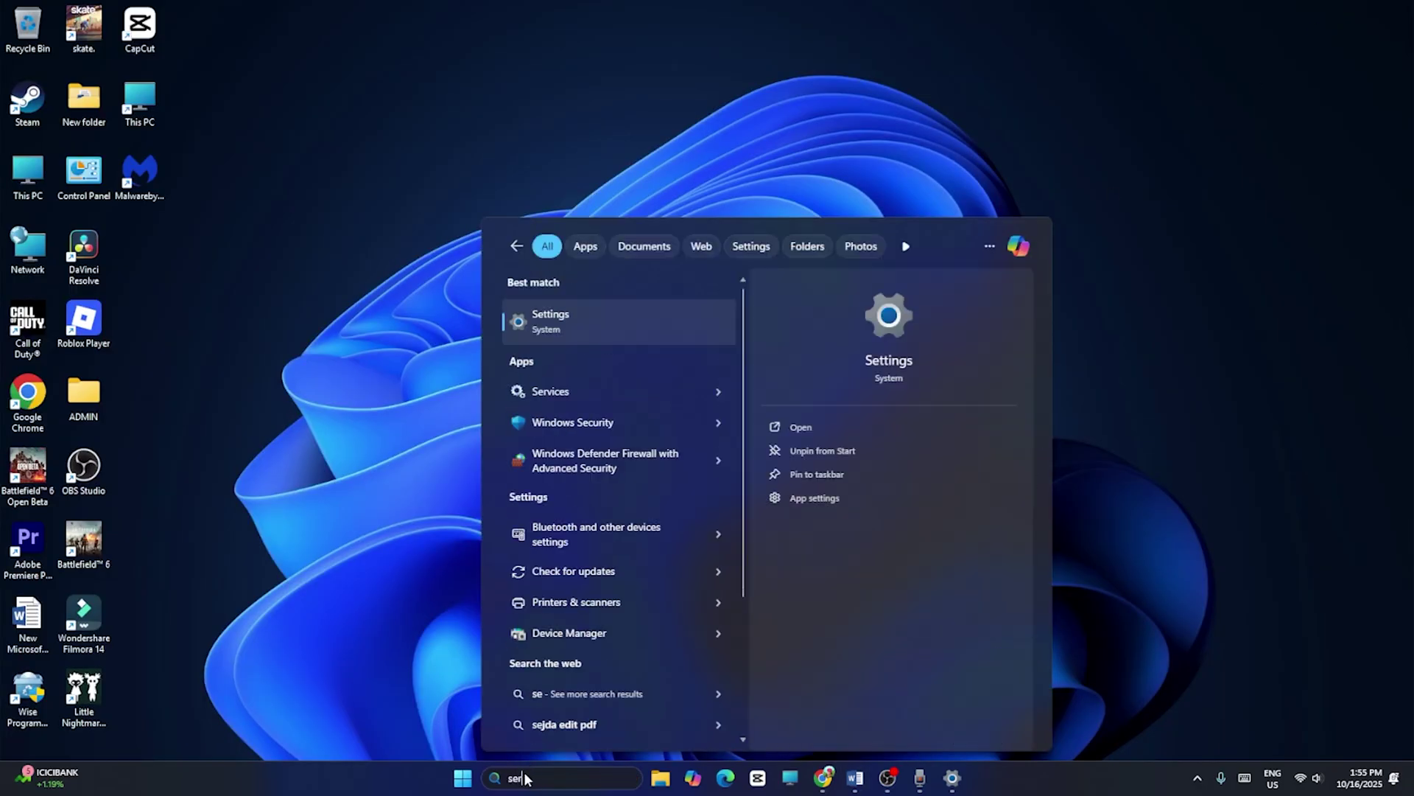
pyautogui.write('vices')
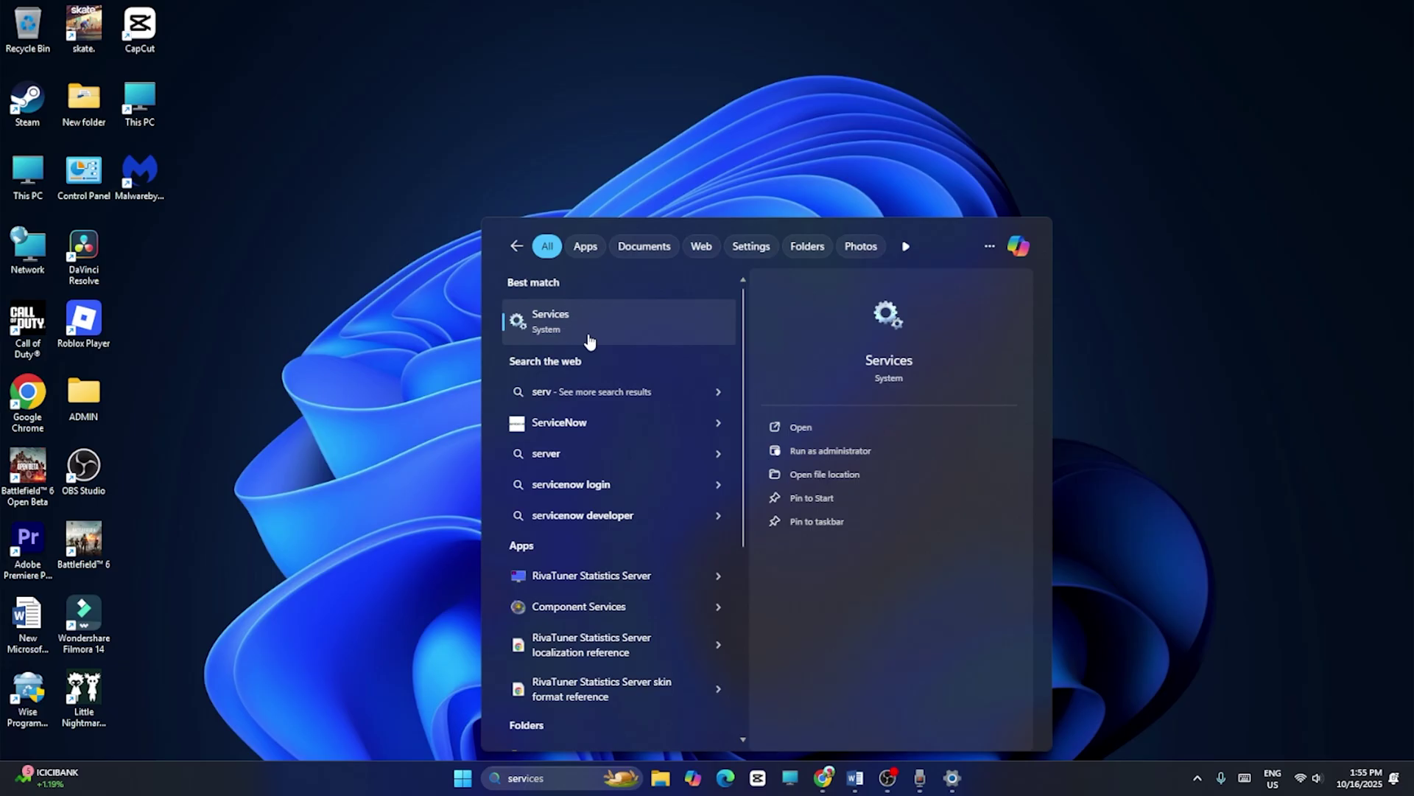
pyautogui.click(590, 340)
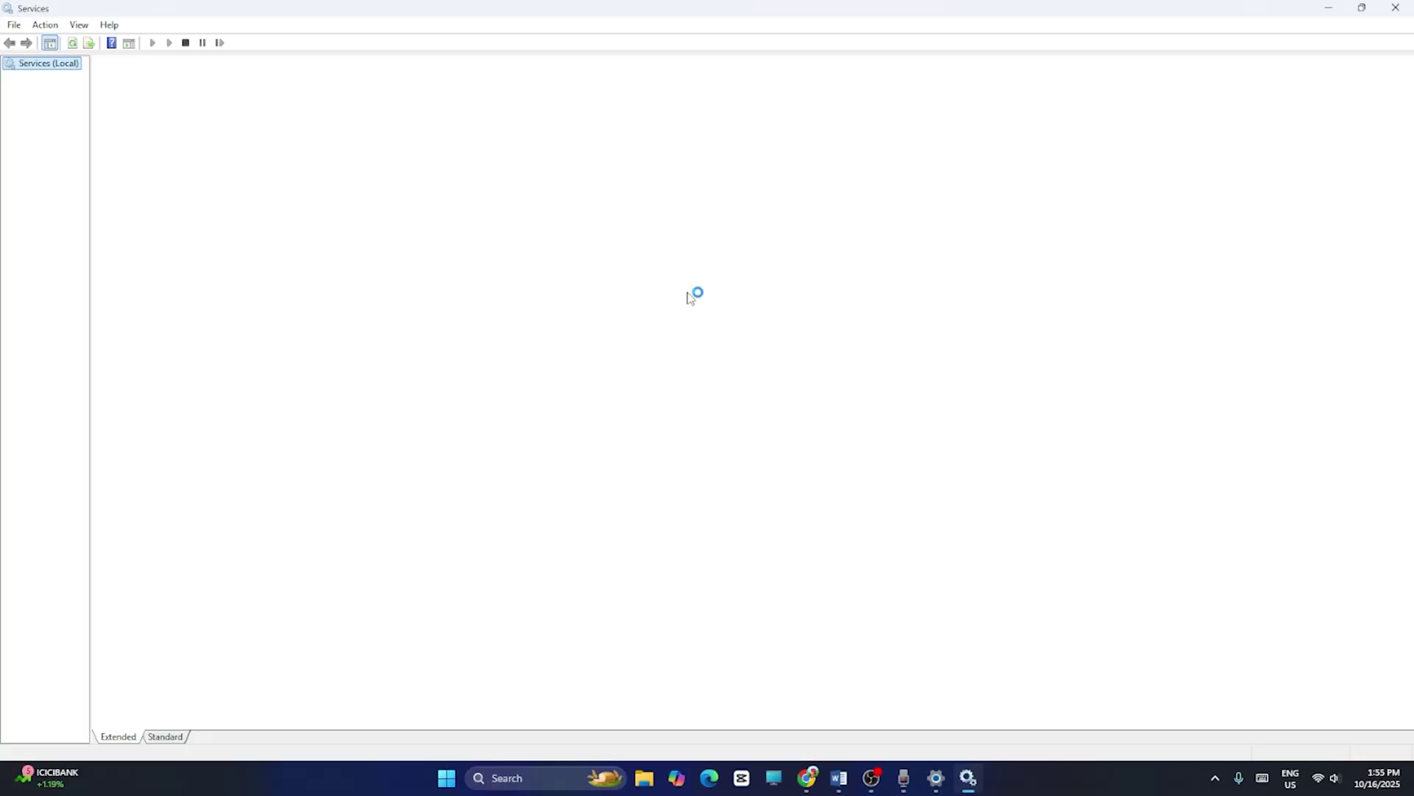
# Start the App Readiness service from its properties.
pyautogui.click(304, 156)
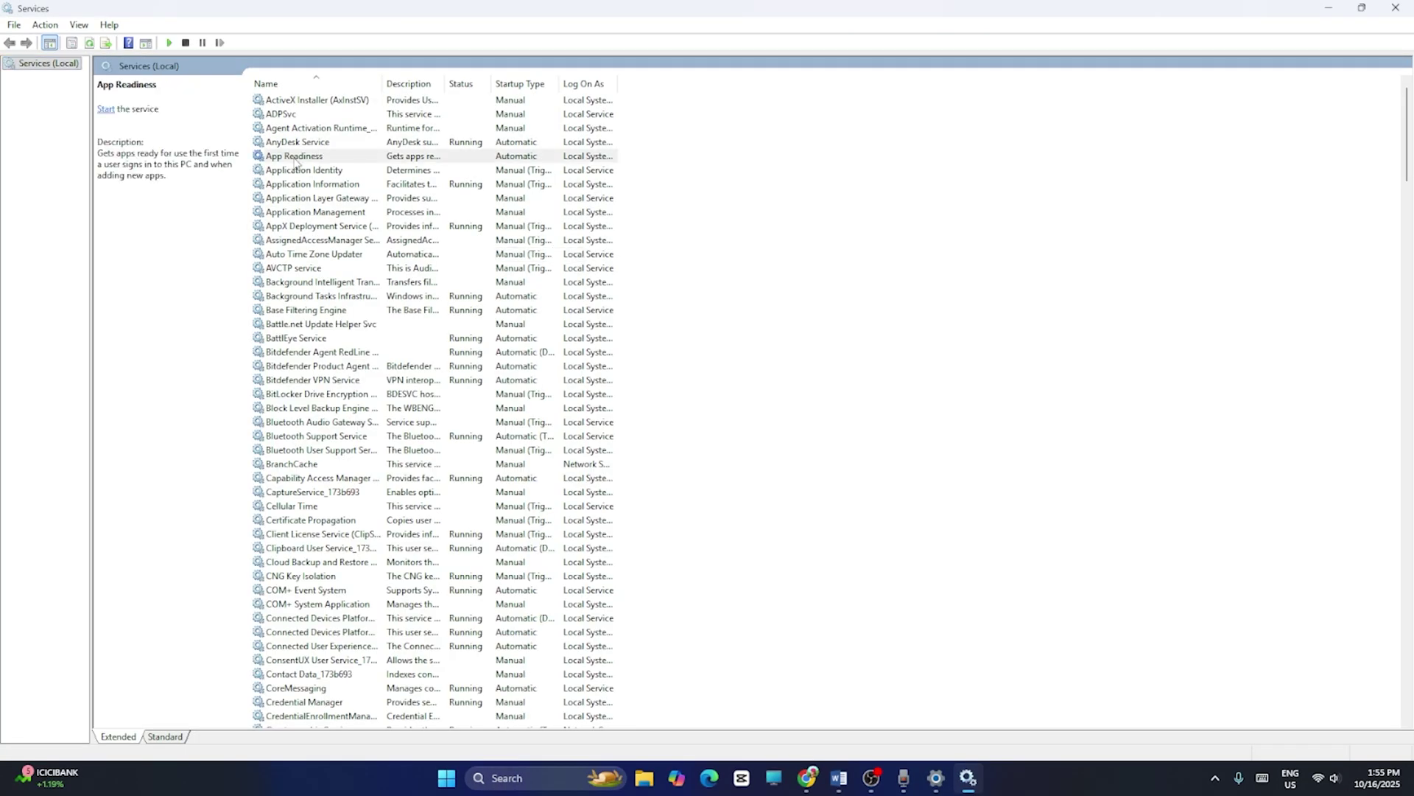
pyautogui.rightClick(332, 162)
pyautogui.click(379, 301)
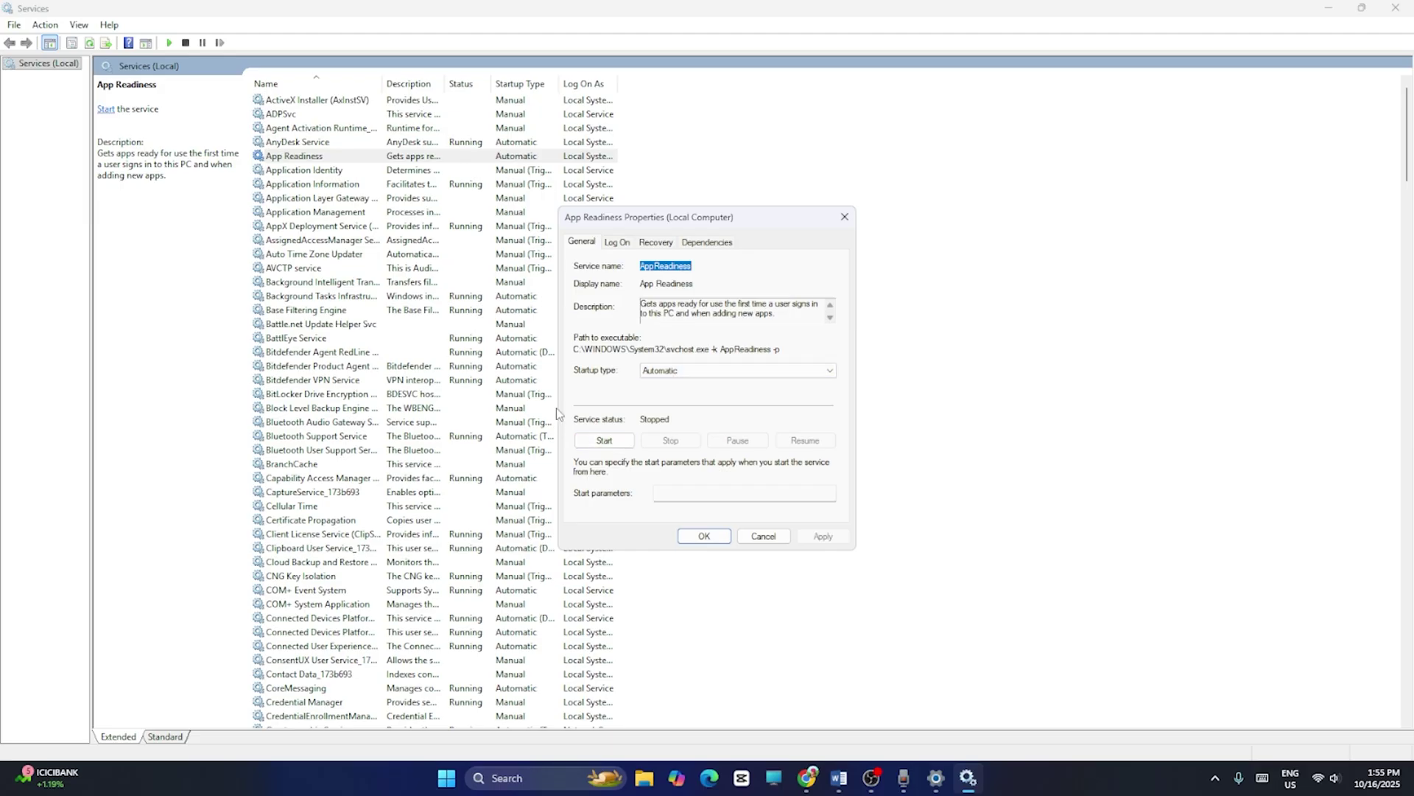
pyautogui.click(604, 440)
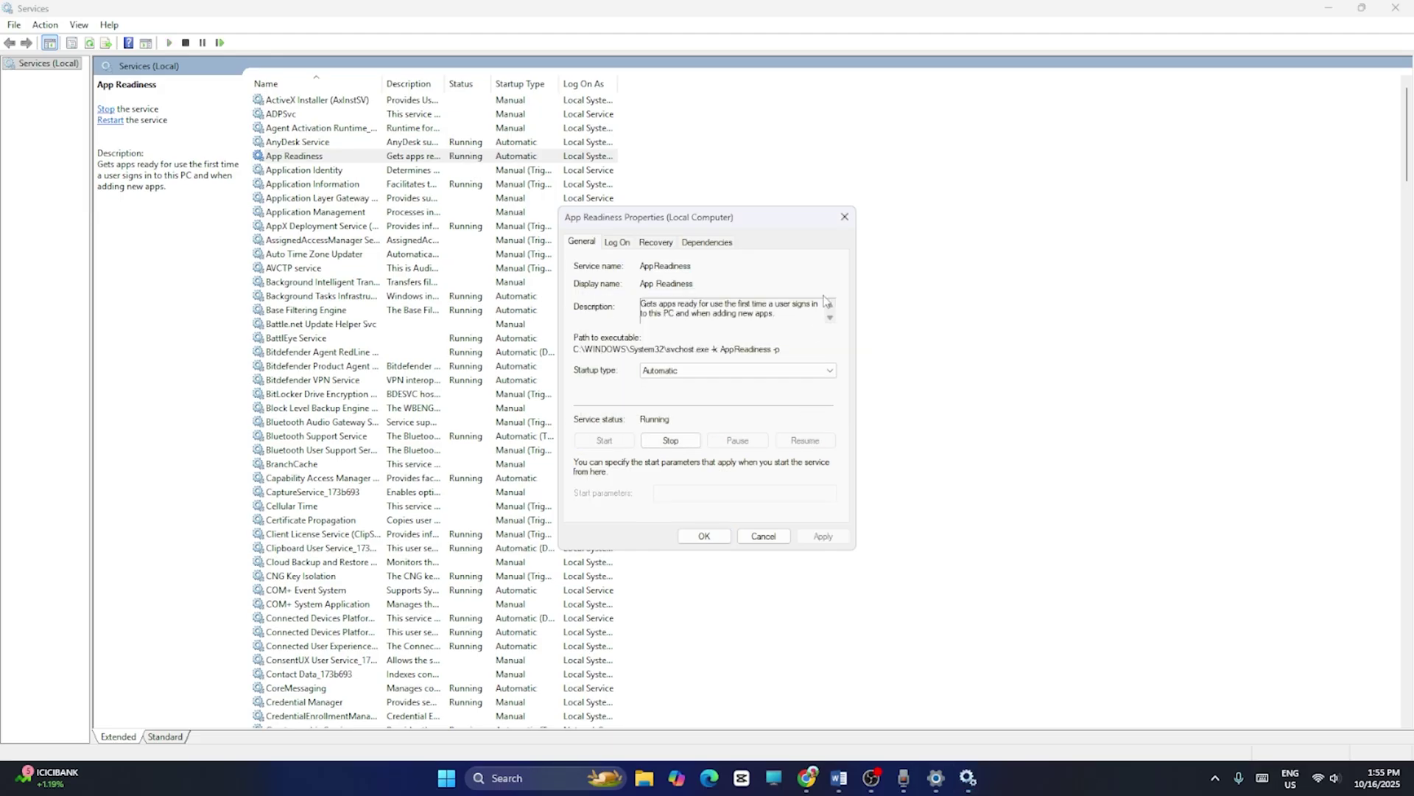
pyautogui.click(844, 217)
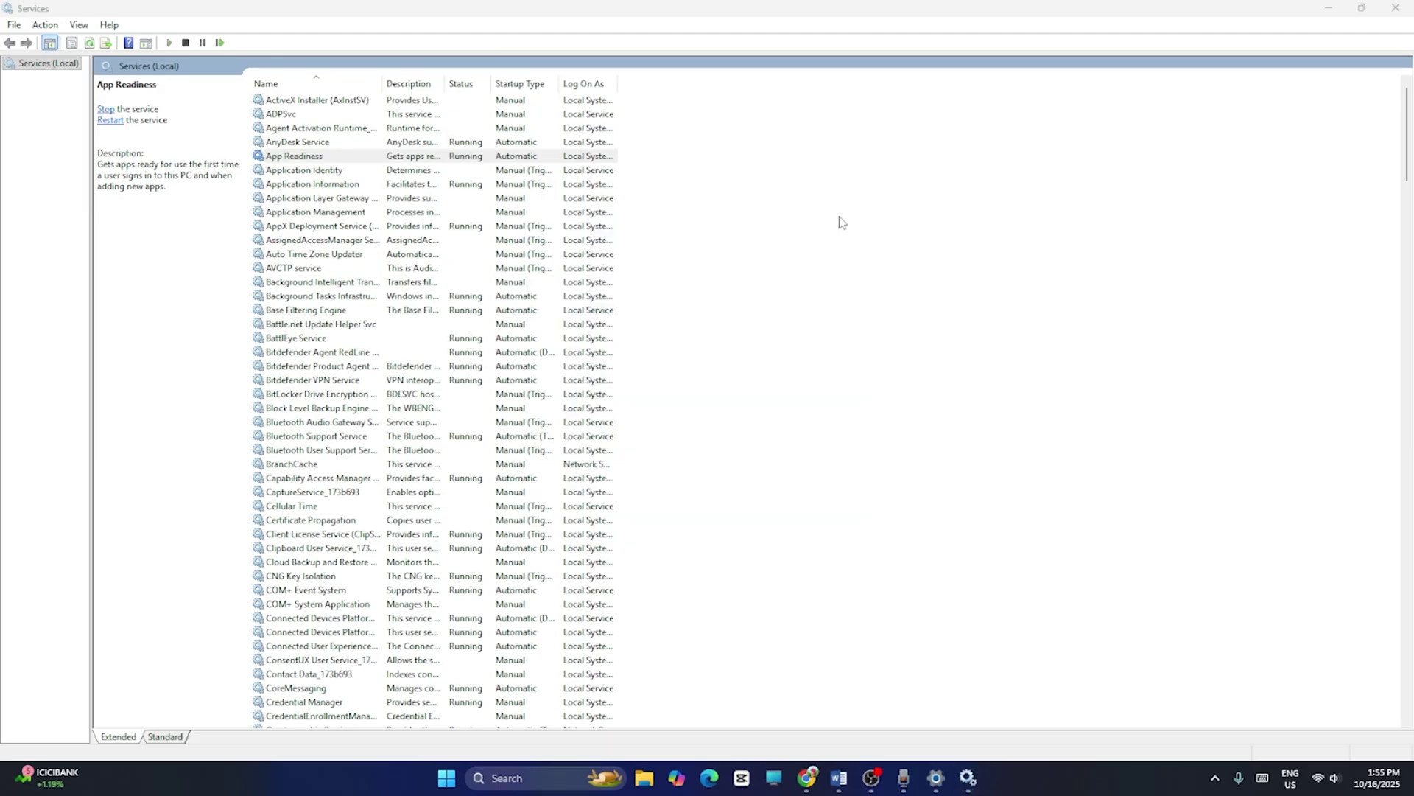
# Set Background Intelligent Transfer Service startup to Automatic, apply it, and start the service.
pyautogui.click(343, 288)
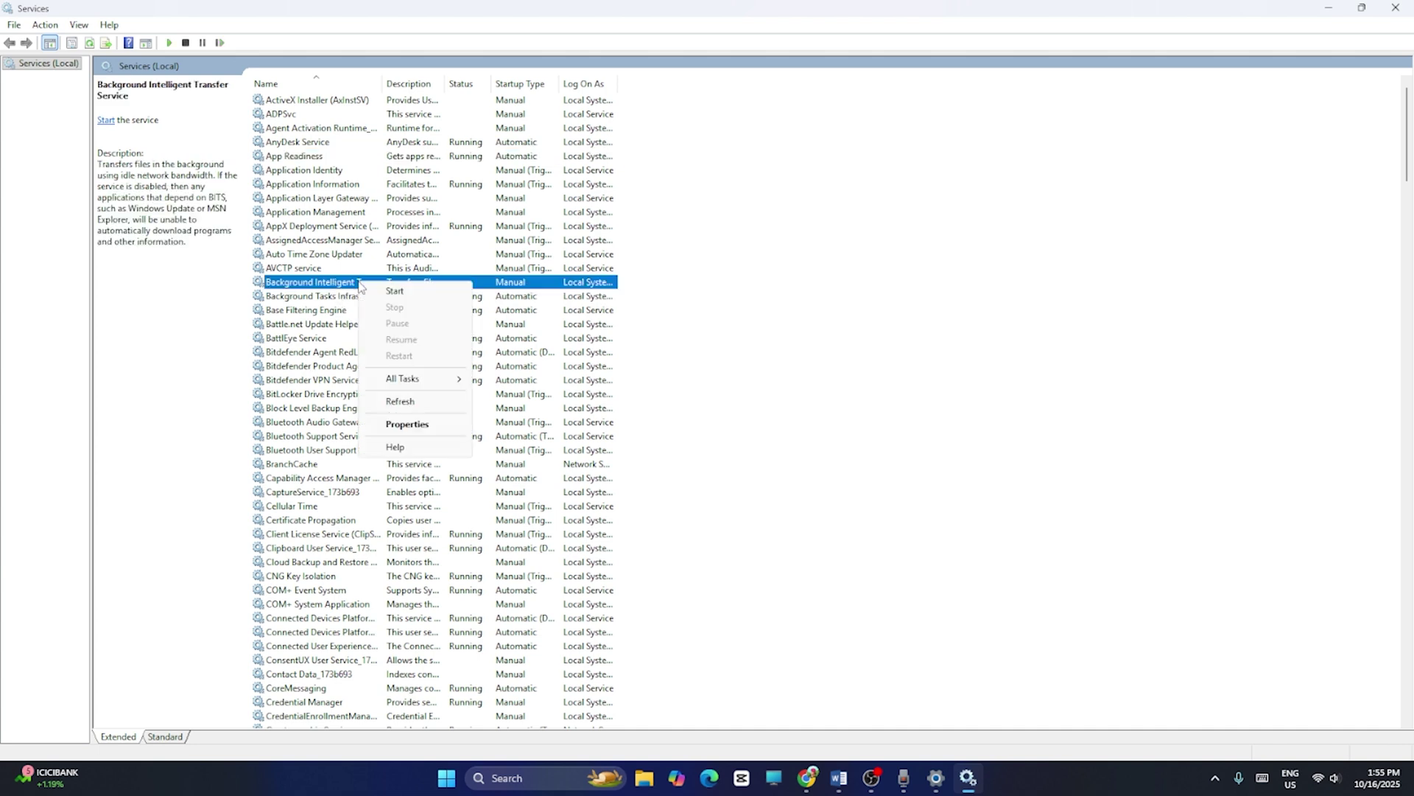
pyautogui.rightClick(360, 284)
pyautogui.click(406, 424)
pyautogui.click(678, 370)
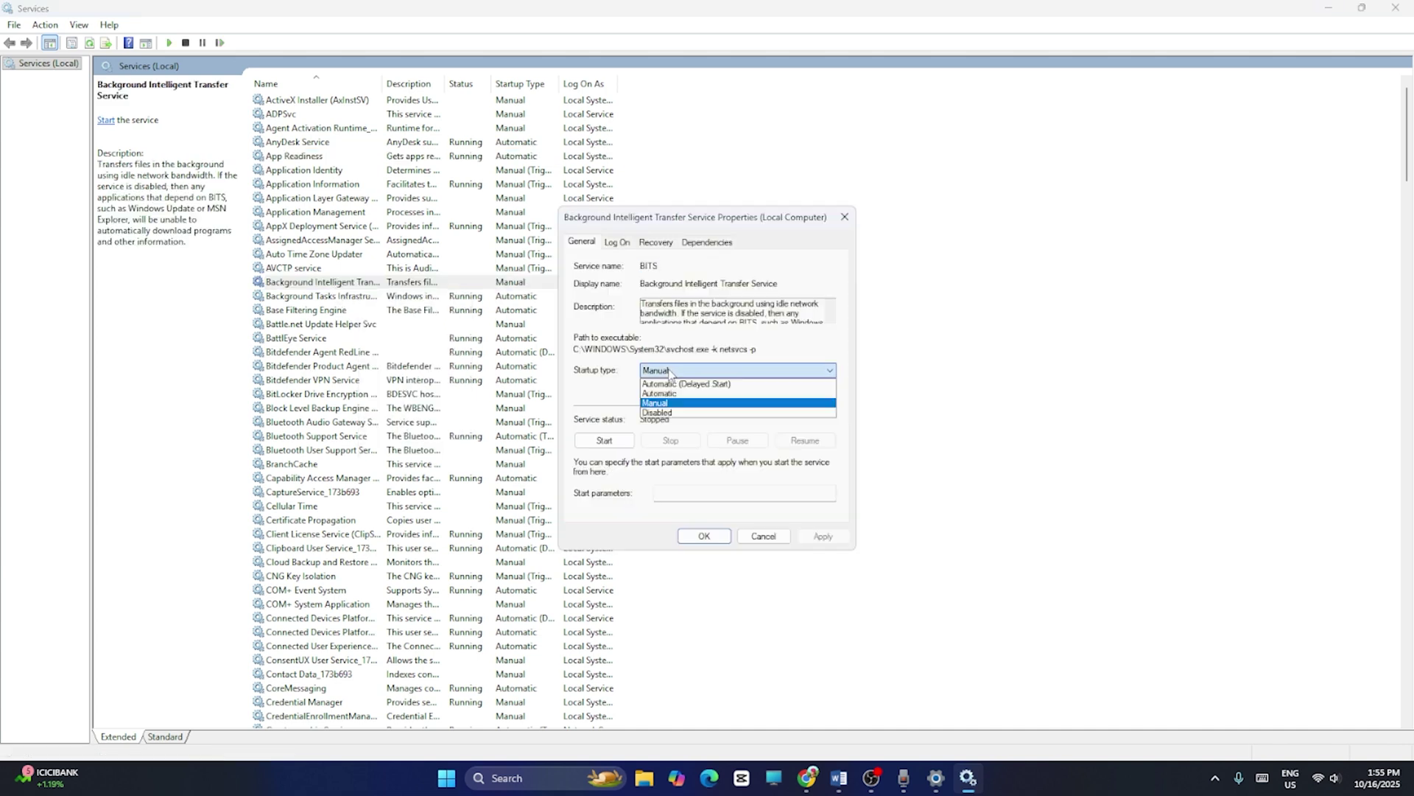
pyautogui.click(676, 395)
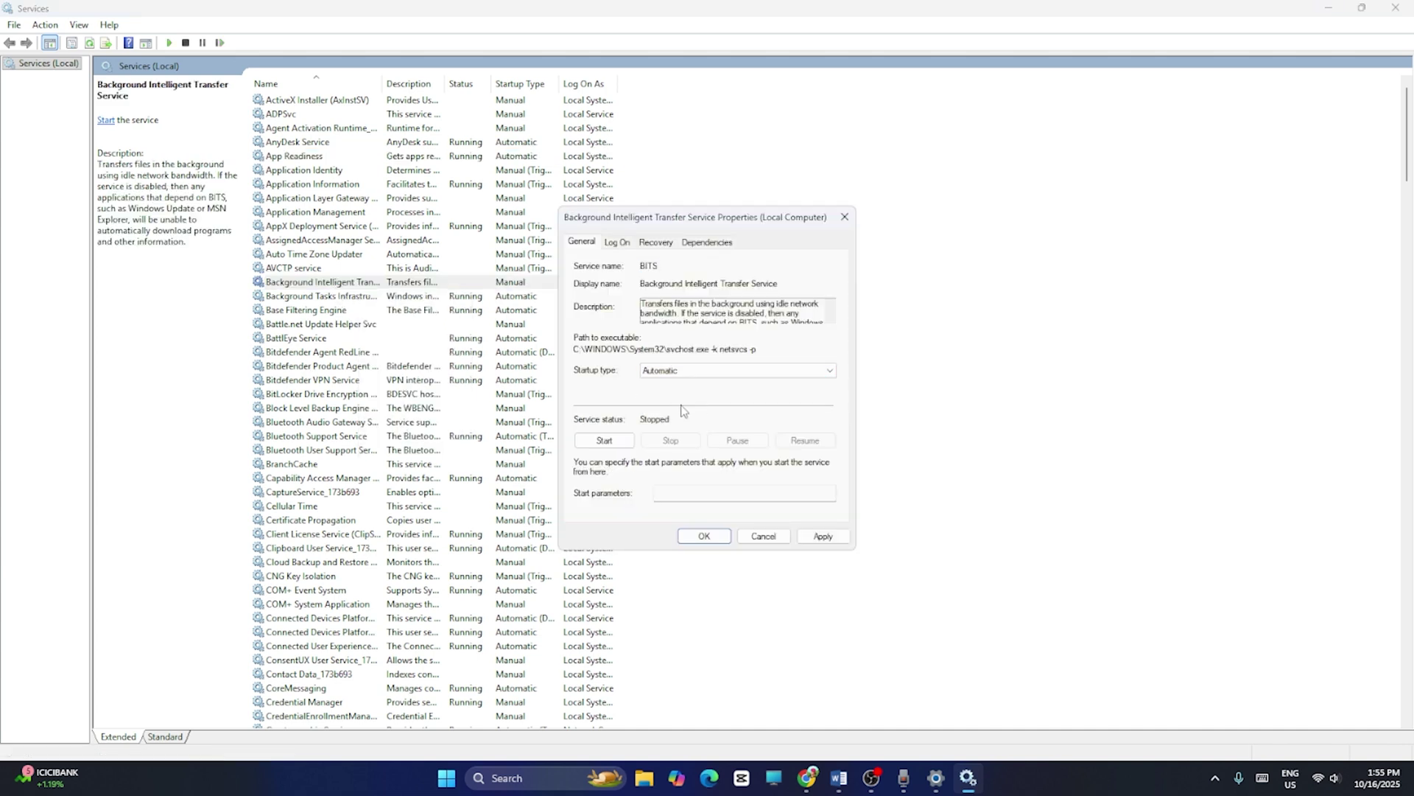
pyautogui.click(824, 536)
pyautogui.click(607, 442)
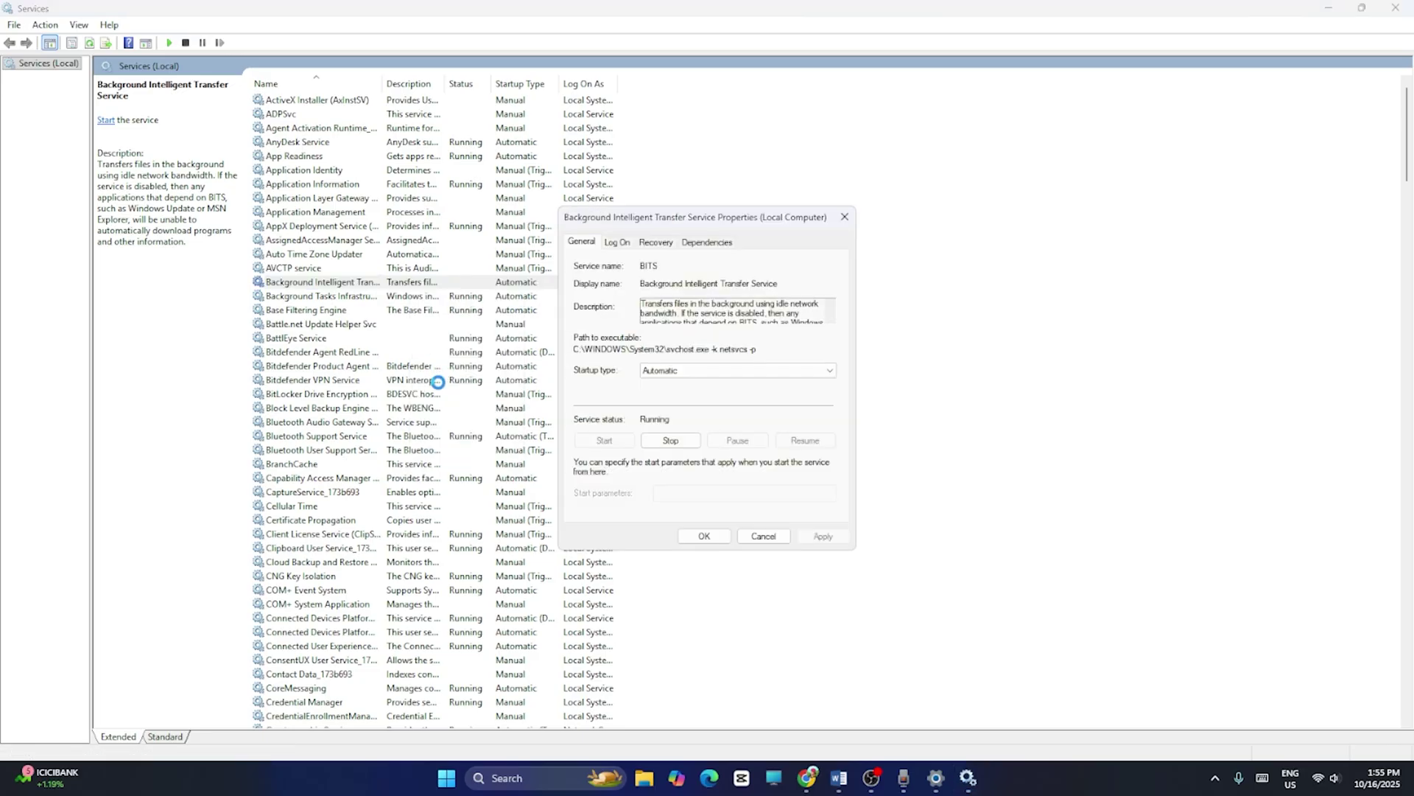
pyautogui.click(845, 217)
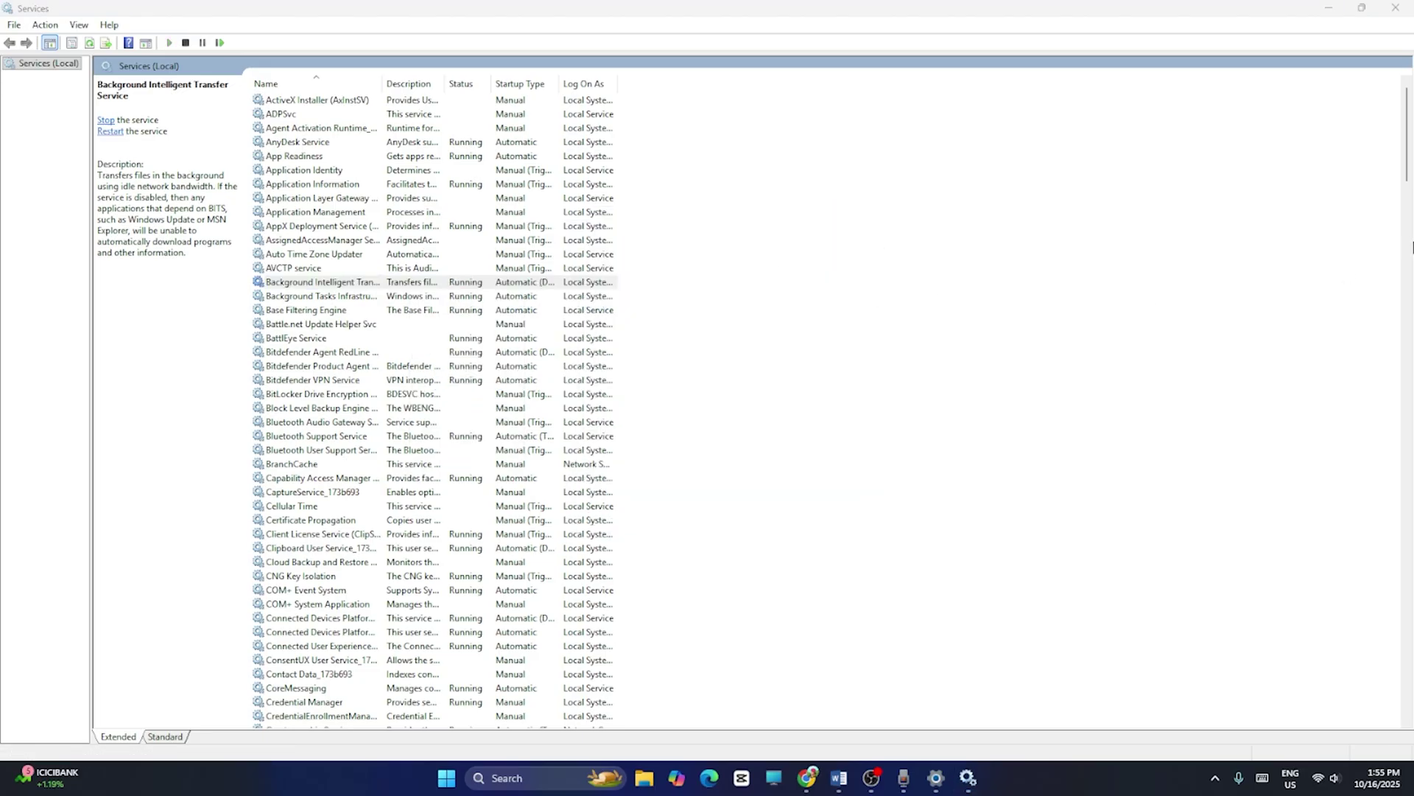
# Keep the Windows Update service's startup type at Automatic and apply with OK.
pyautogui.moveTo(1402, 148); pyautogui.dragTo(1404, 681)
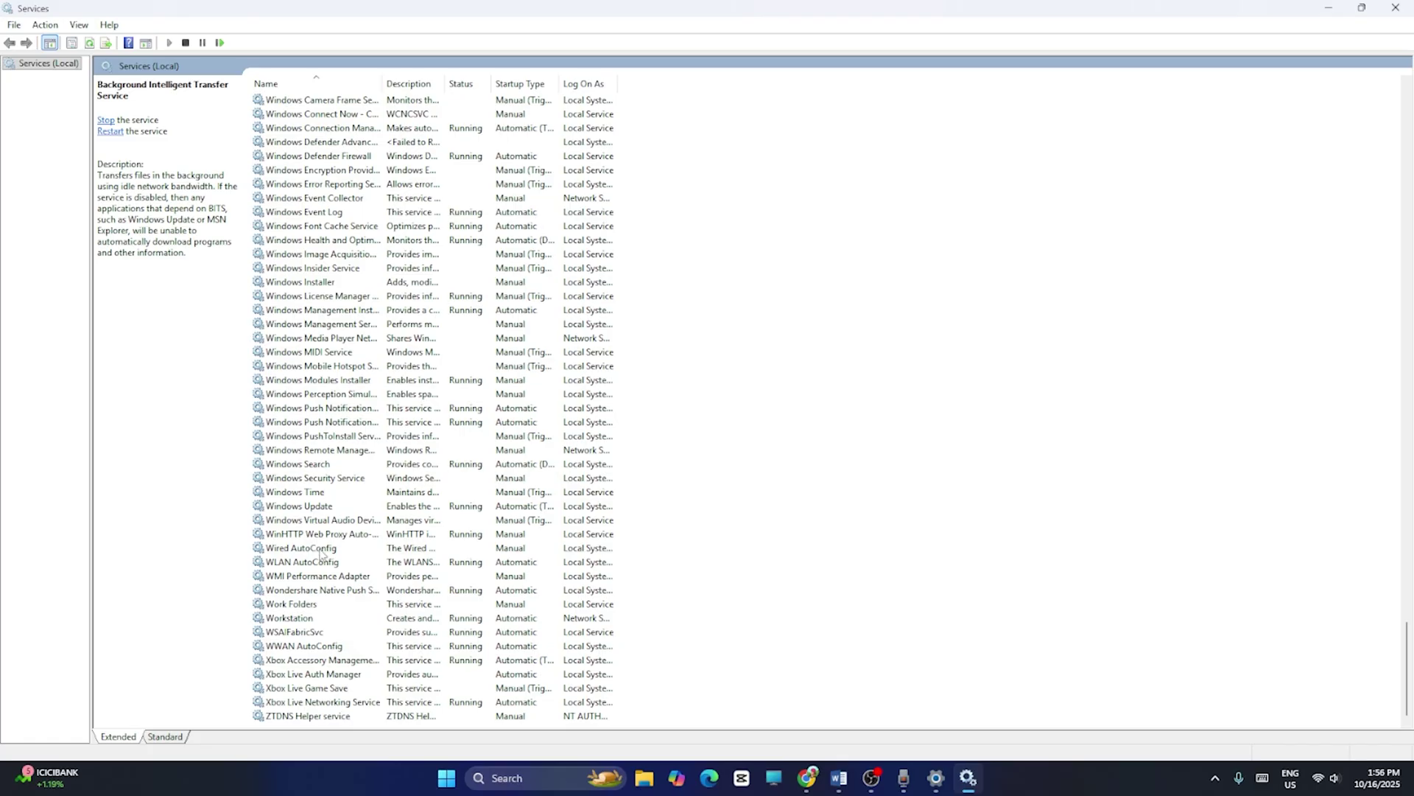
pyautogui.rightClick(324, 509)
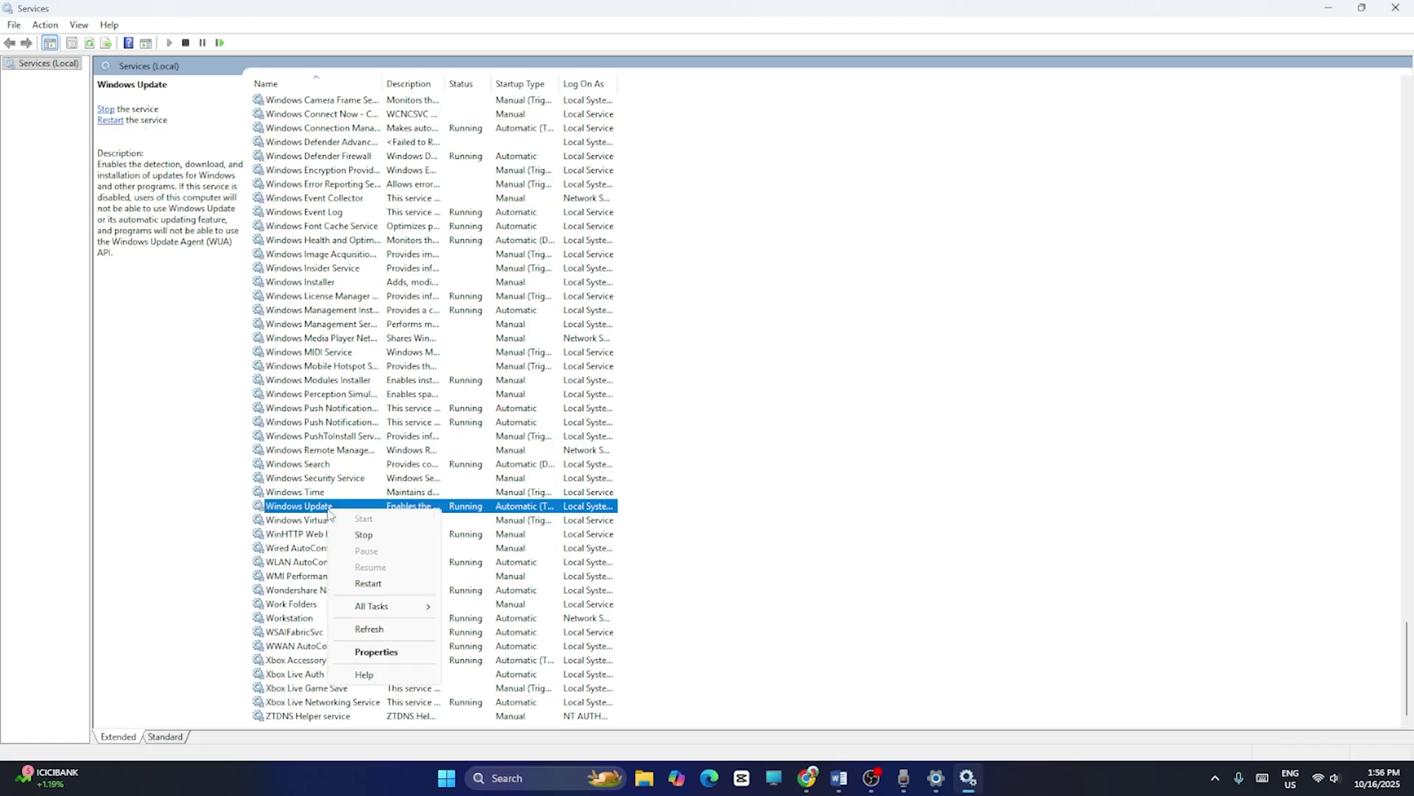
pyautogui.click(395, 657)
pyautogui.click(680, 370)
pyautogui.click(679, 394)
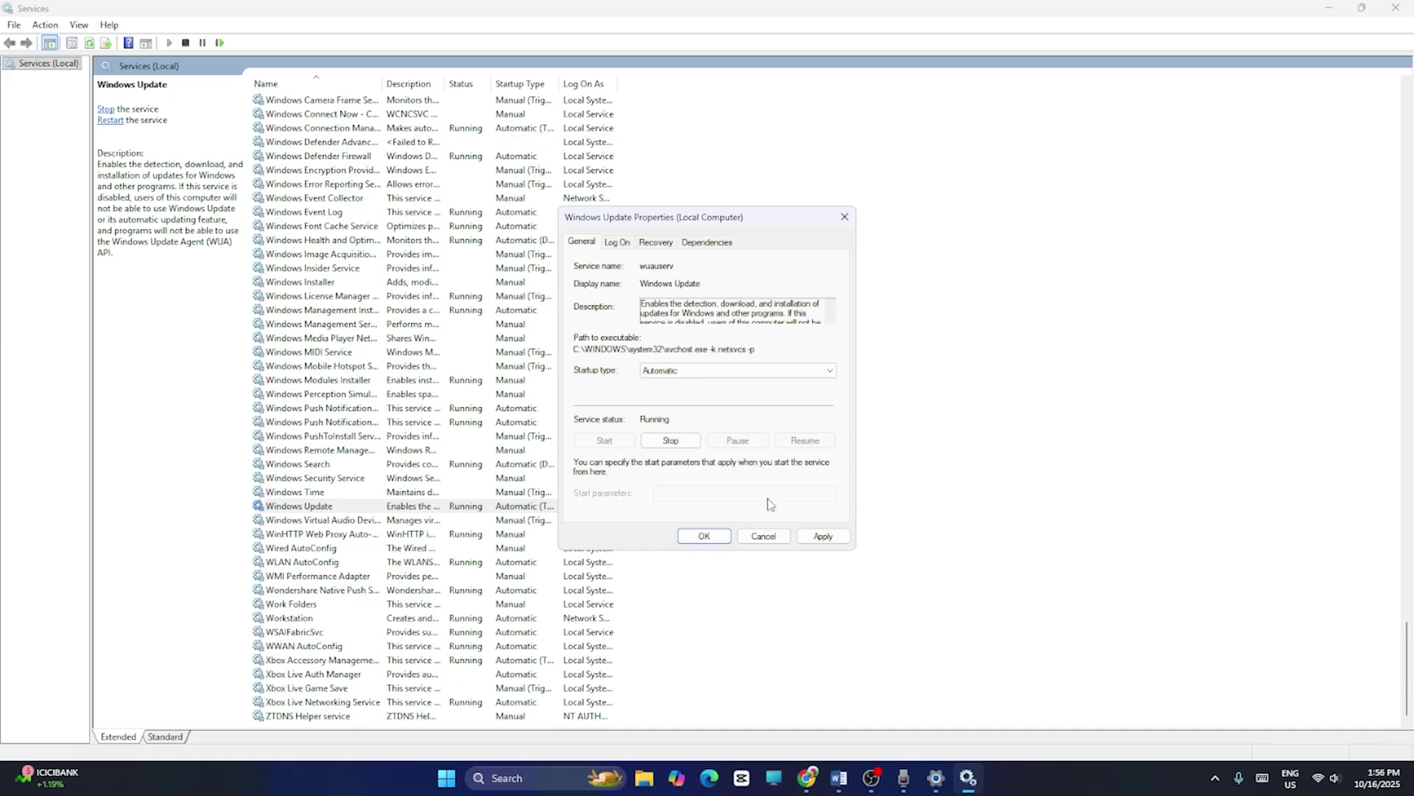
pyautogui.click(822, 535)
pyautogui.click(704, 536)
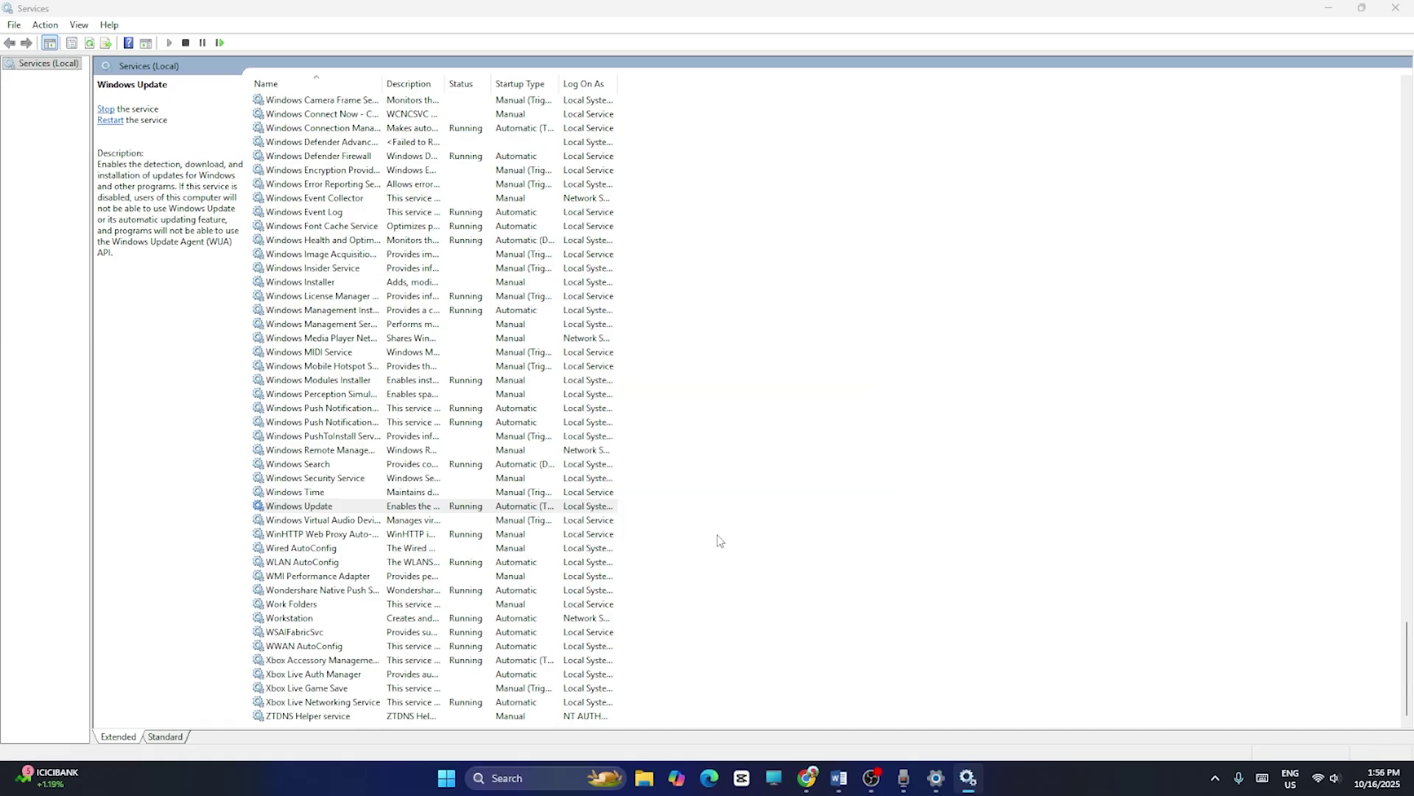
# Restart the Windows Update service, then close Services.
pyautogui.click(411, 509)
pyautogui.rightClick(411, 509)
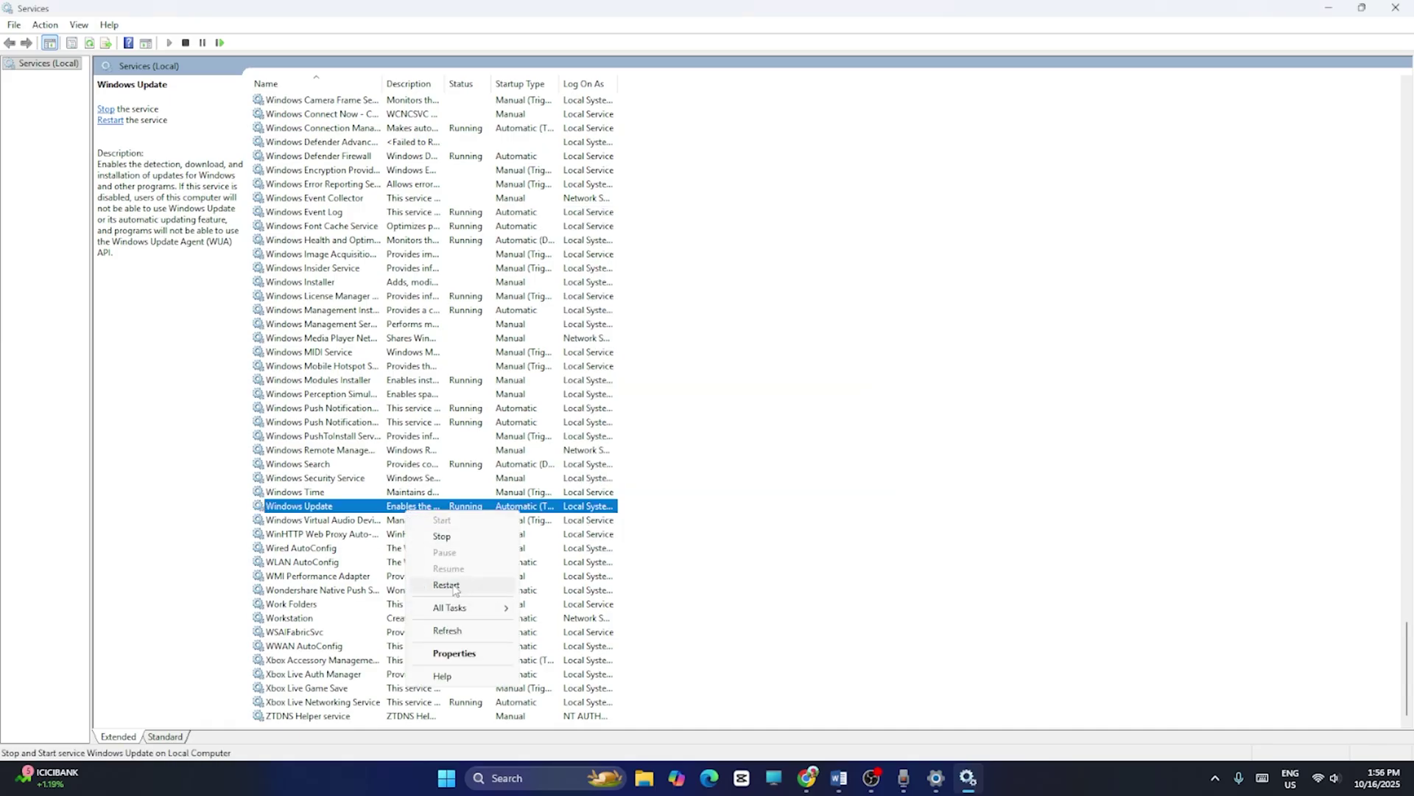
pyautogui.click(446, 584)
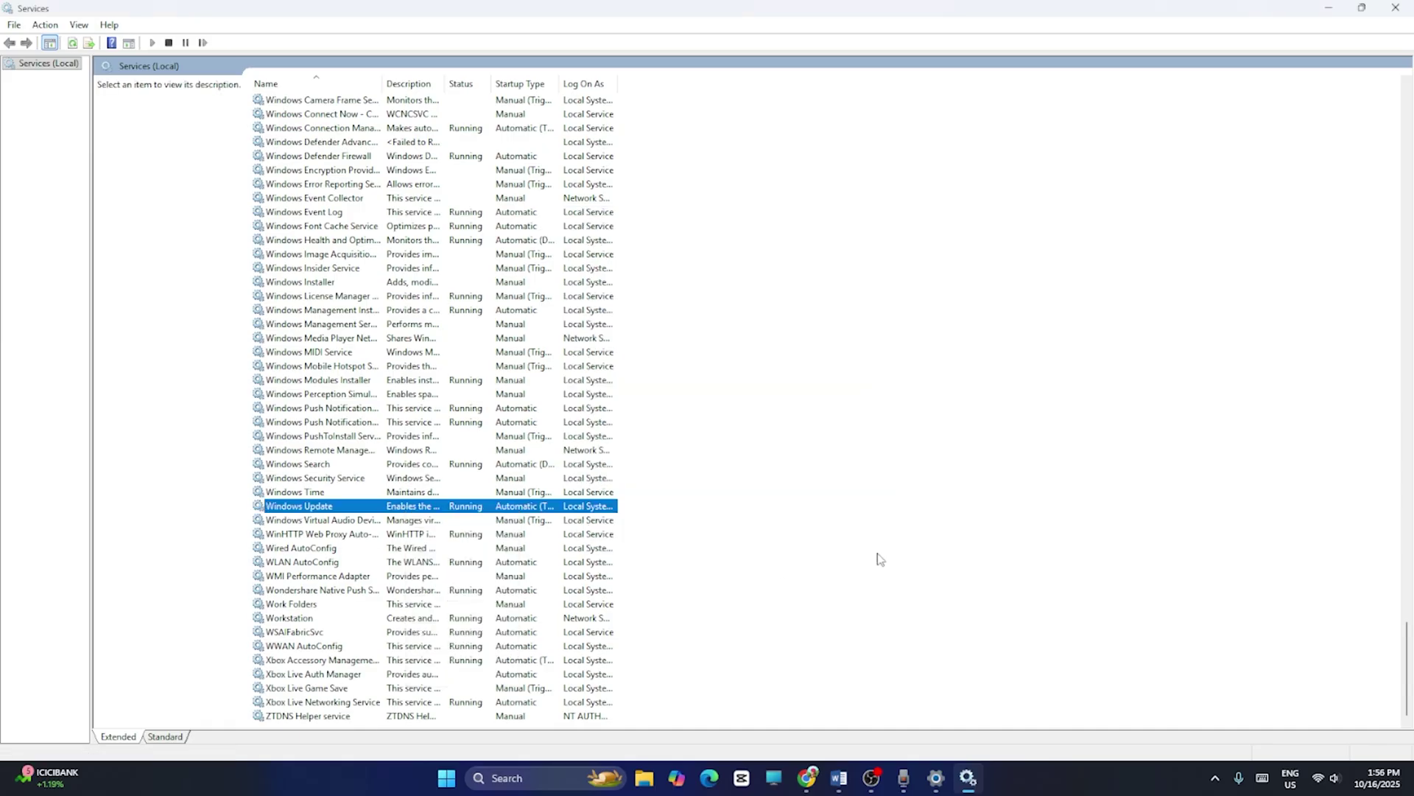
pyautogui.click(1395, 8)
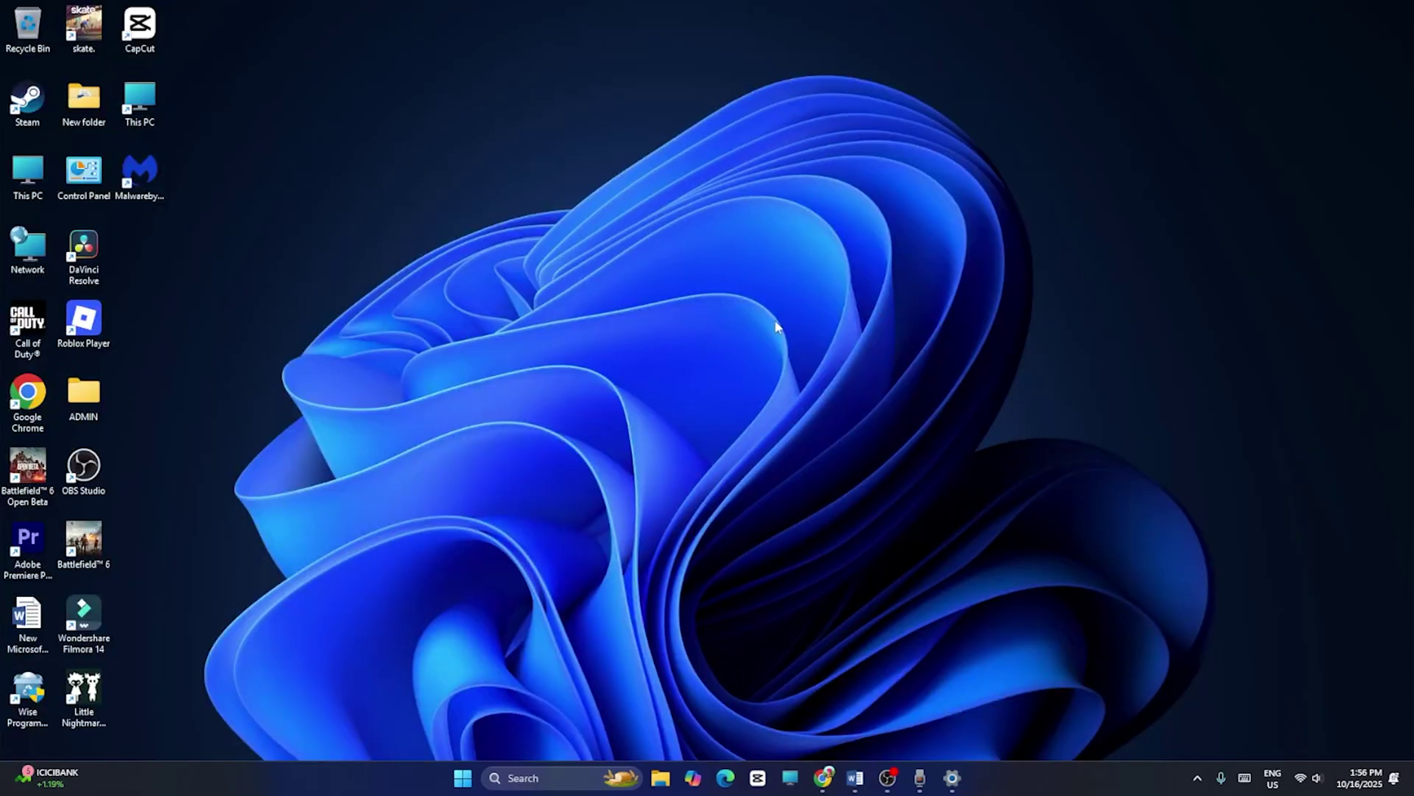
# Copy the sfc /scannow and DISM command lines from the Word notes.
pyautogui.click(854, 778)
pyautogui.scroll(-1, 566, 313)
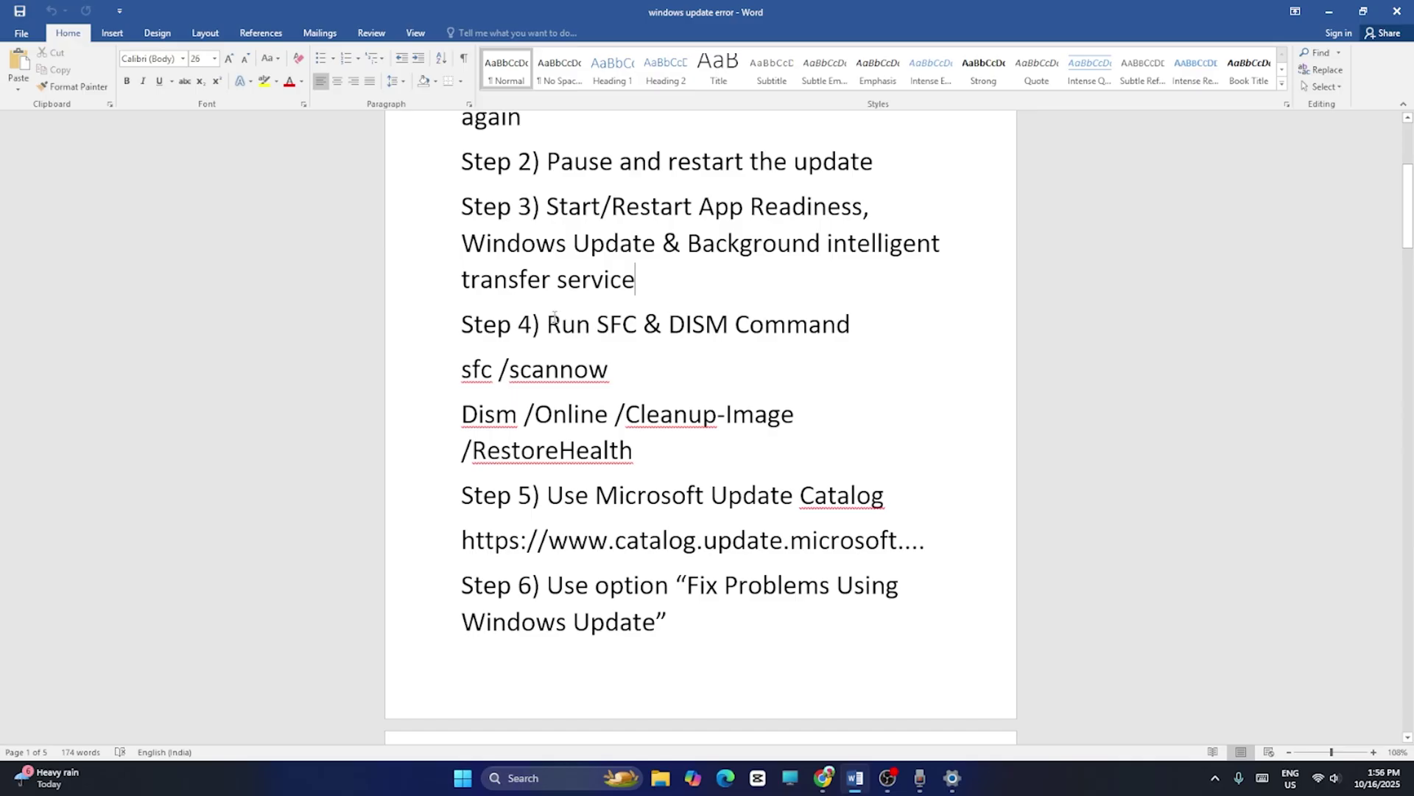
pyautogui.moveTo(554, 317); pyautogui.dragTo(855, 326)
pyautogui.click(754, 414)
pyautogui.moveTo(461, 370); pyautogui.dragTo(643, 458)
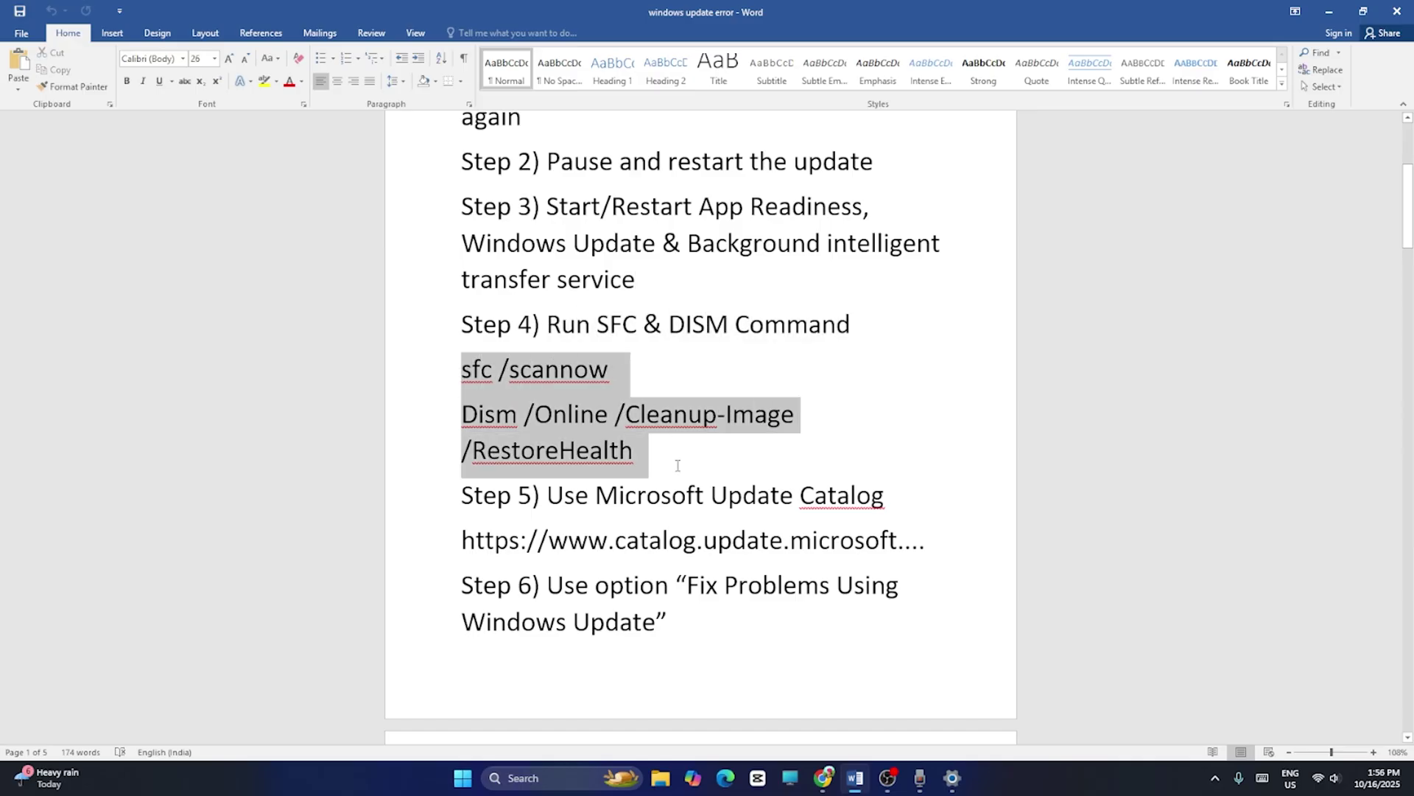
pyautogui.rightClick(599, 404)
pyautogui.click(635, 431)
# Minimize Word, open Command Prompt via 'cmd', and run sfc /scannow.
pyautogui.click(1334, 11)
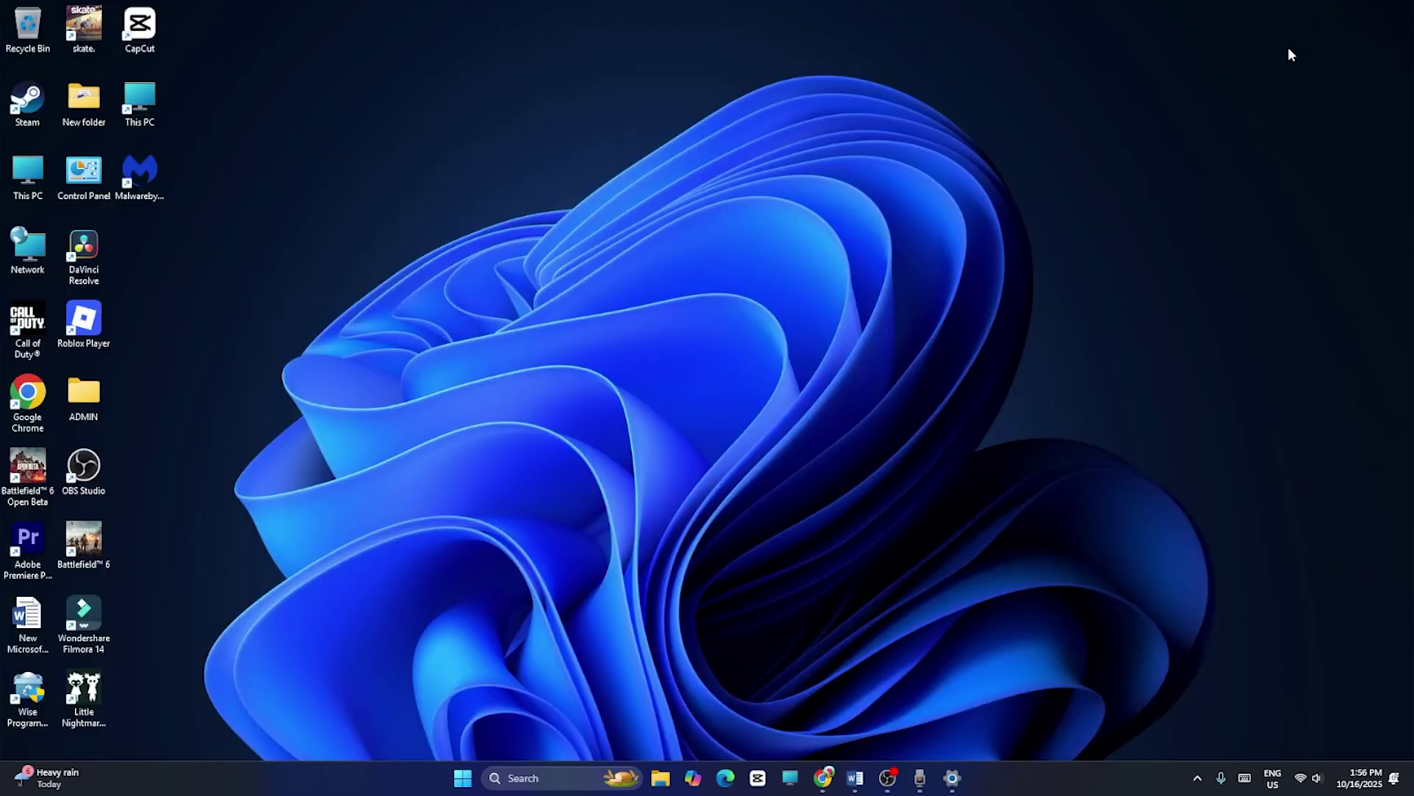
pyautogui.click(576, 767)
pyautogui.write('cmd')
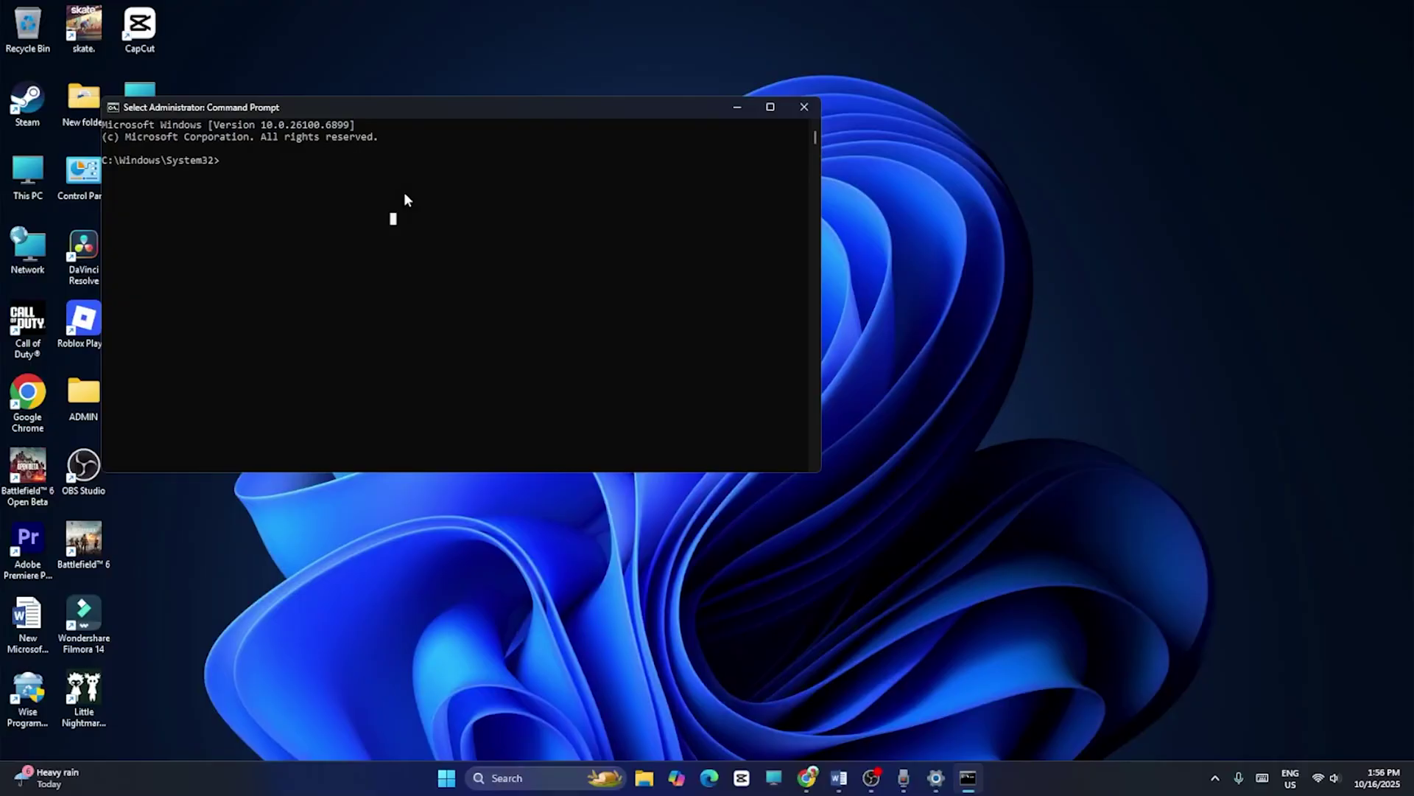
pyautogui.write('sfc /scannow')
pyautogui.press('Return')
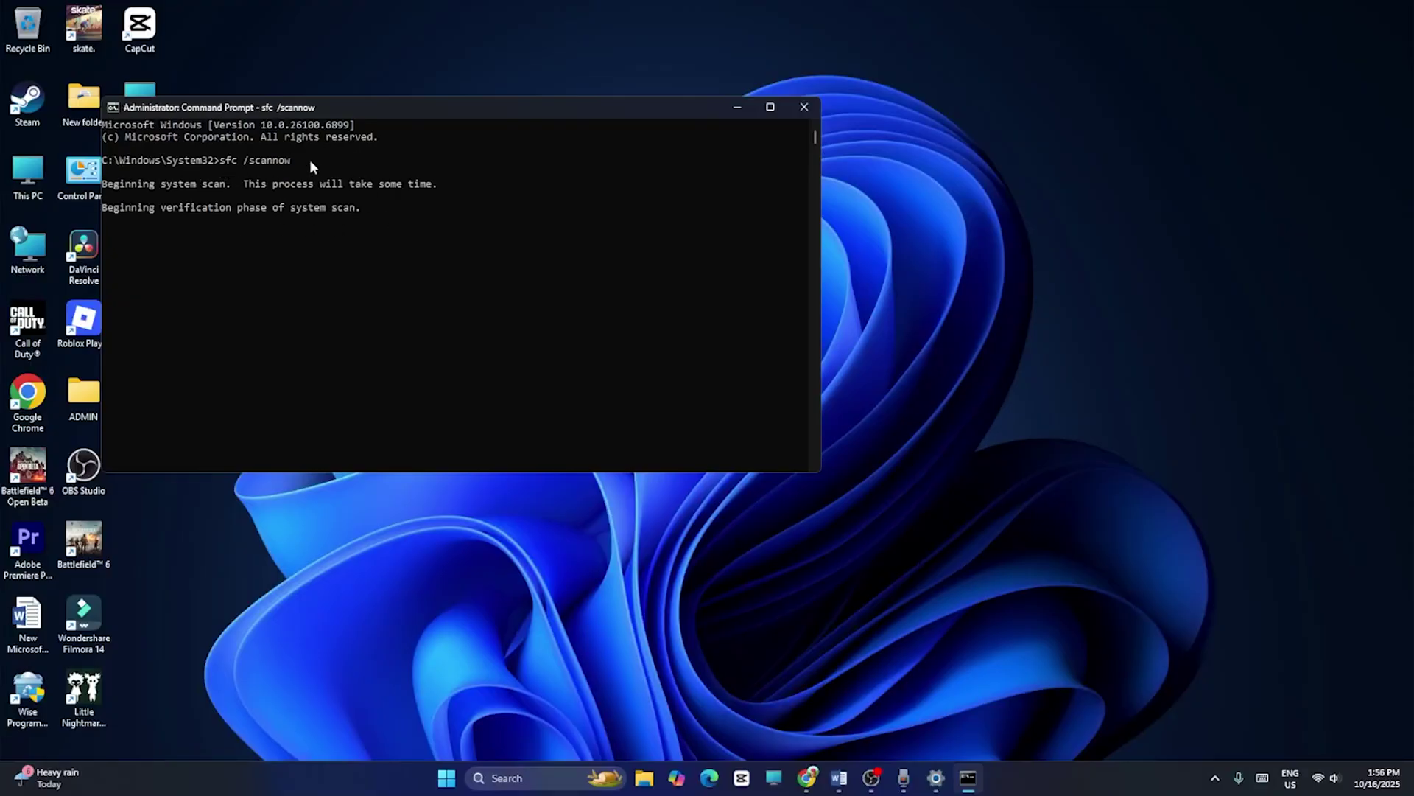
# Recheck the DISM line in the notes and glance at the running sfc scan.
pyautogui.click(838, 777)
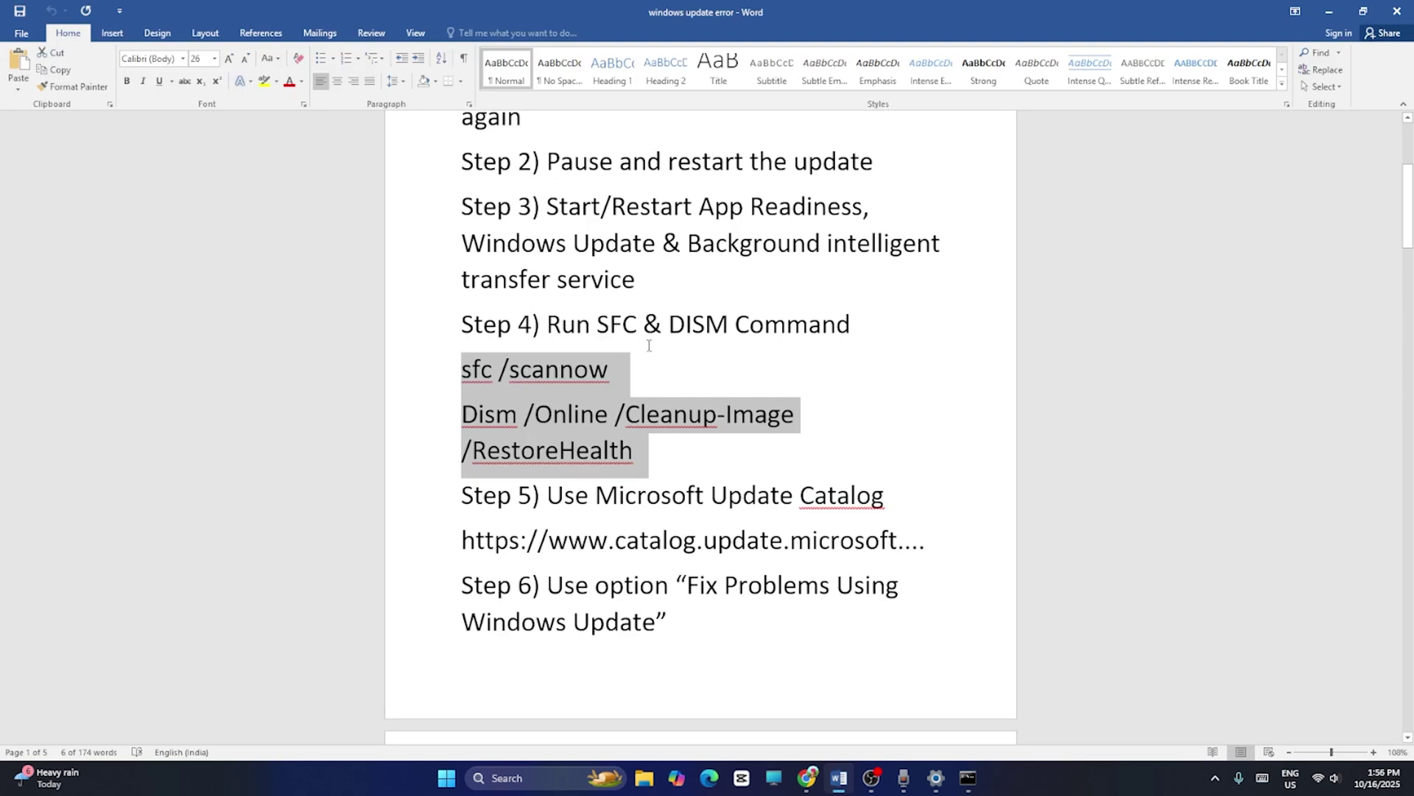
pyautogui.scroll(-1, 648, 345)
pyautogui.click(655, 379)
pyautogui.moveTo(462, 339); pyautogui.dragTo(658, 383)
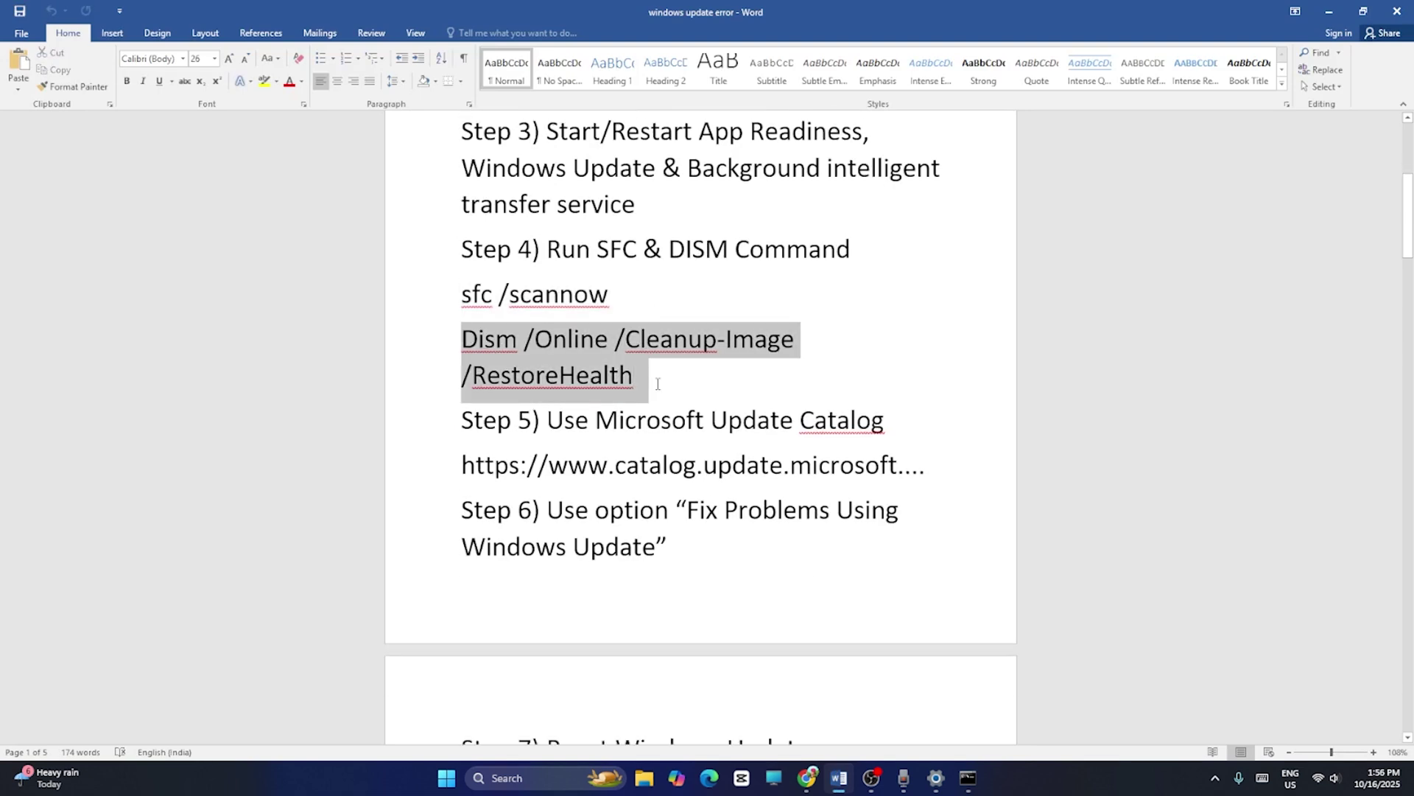
pyautogui.click(657, 380)
pyautogui.click(967, 777)
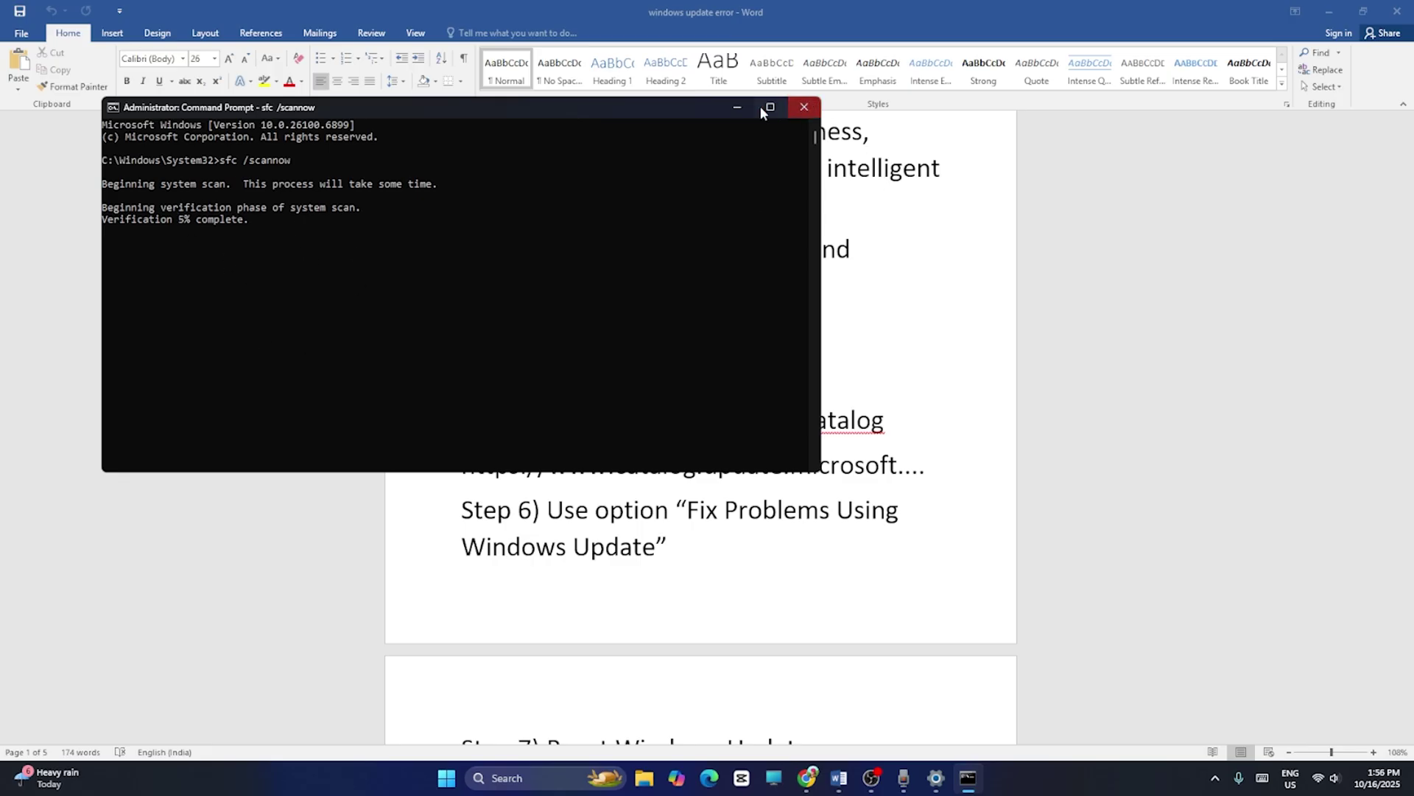
pyautogui.click(736, 106)
# Read the Step 5 Microsoft Update Catalog instruction in the notes.
pyautogui.scroll(-1, 948, 318)
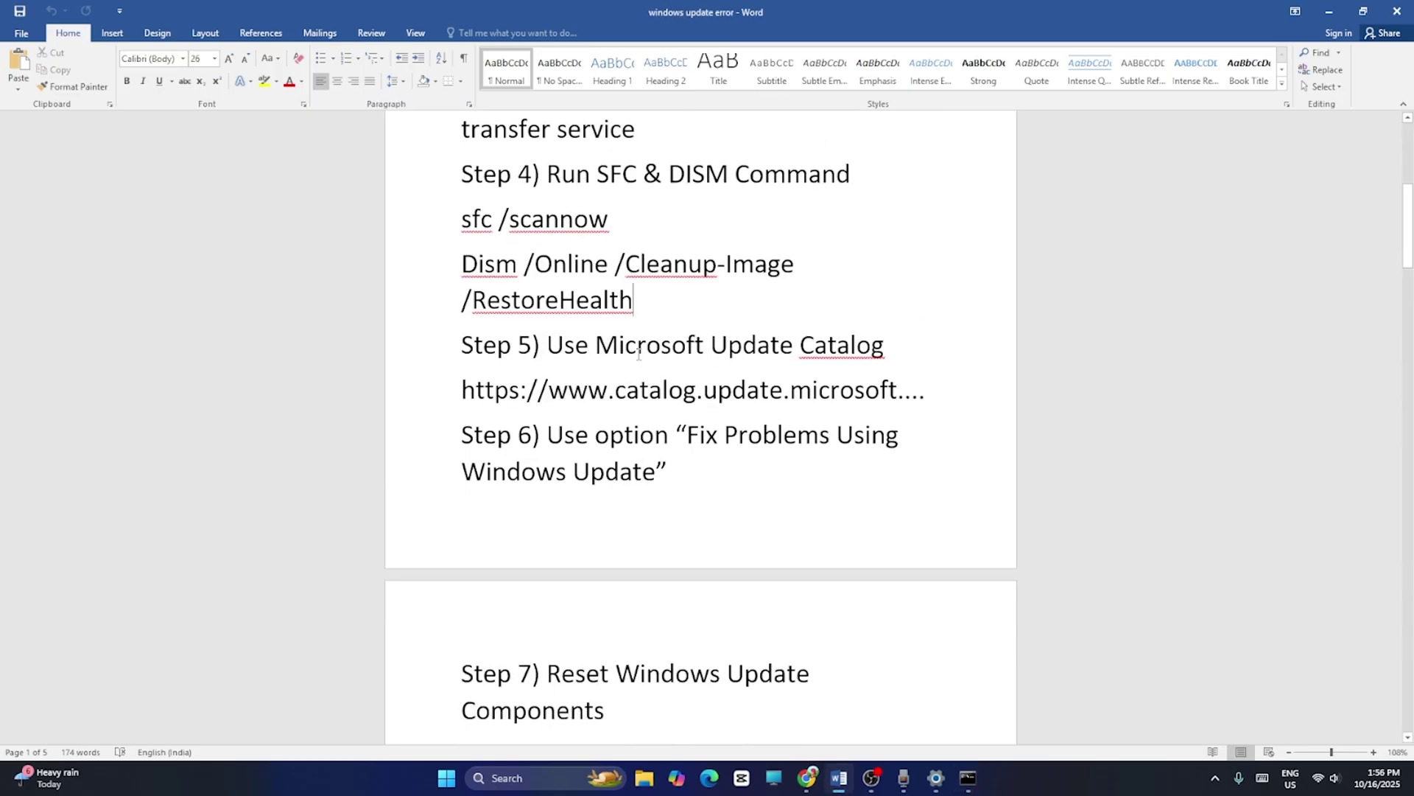
pyautogui.moveTo(547, 345); pyautogui.dragTo(884, 346)
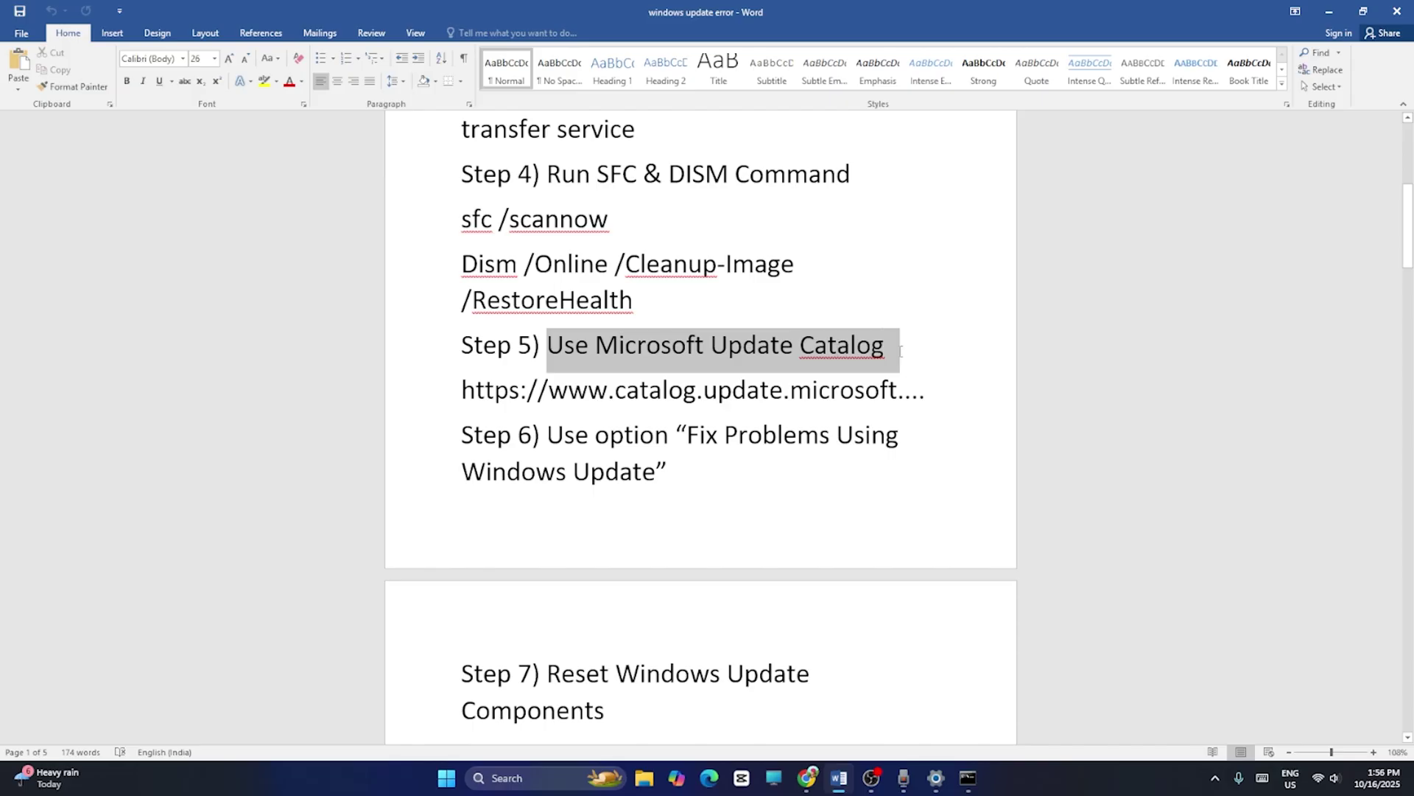
pyautogui.click(973, 435)
pyautogui.scroll(5, 972, 435)
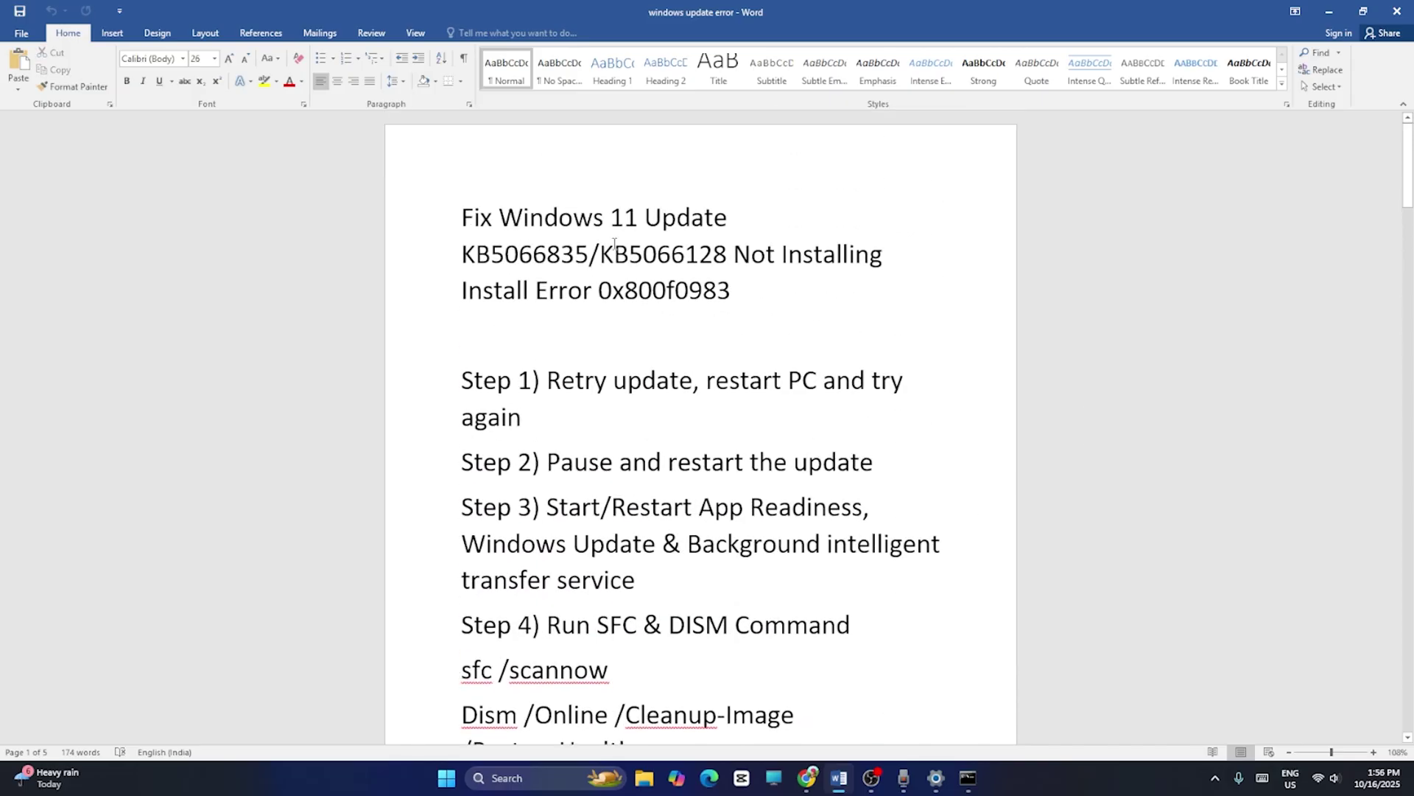
# Copy KB5066835 from the document title and switch to Chrome.
pyautogui.moveTo(463, 254); pyautogui.dragTo(589, 256)
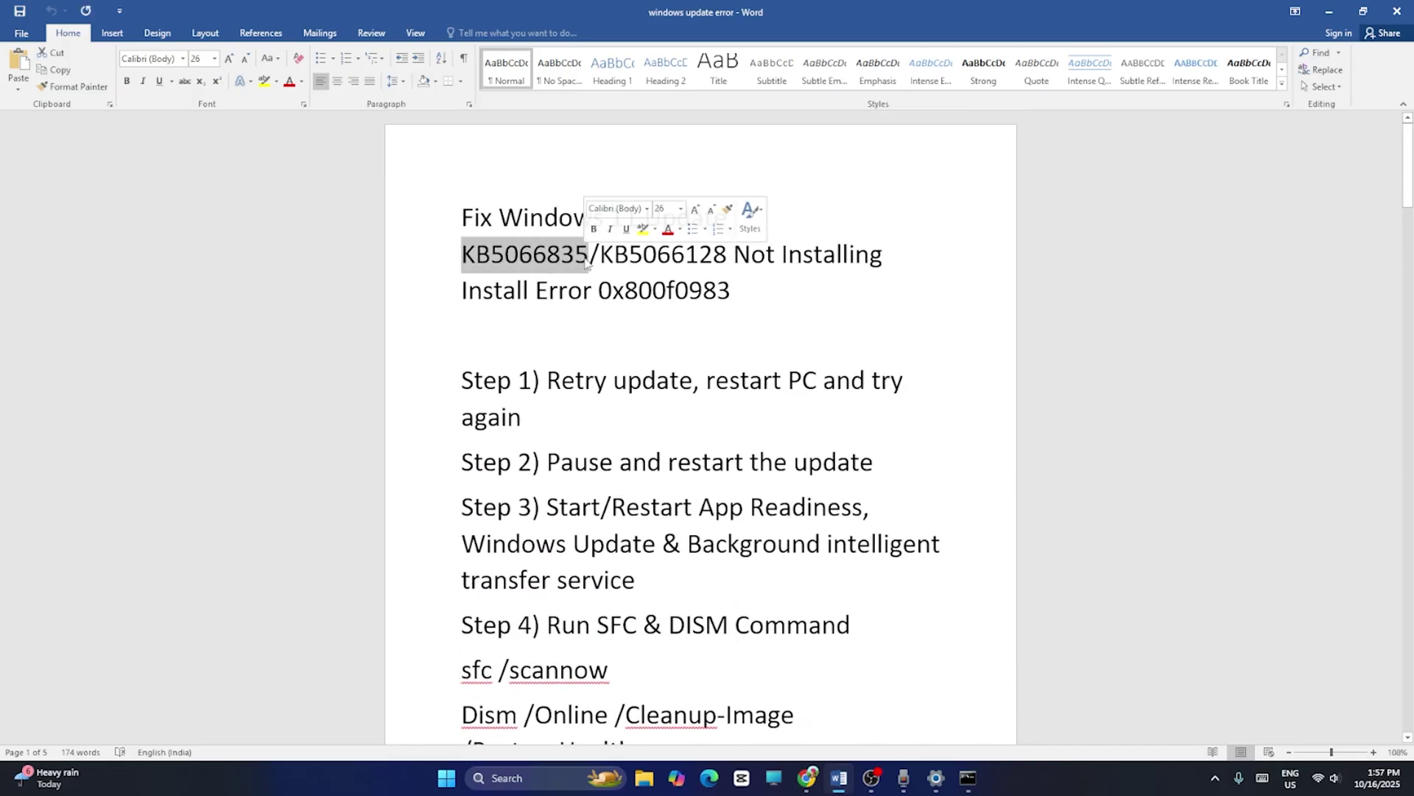
pyautogui.click(638, 261)
pyautogui.moveTo(462, 254); pyautogui.dragTo(579, 257)
pyautogui.hotkey('ctrl', 'c')
pyautogui.rightClick(578, 256)
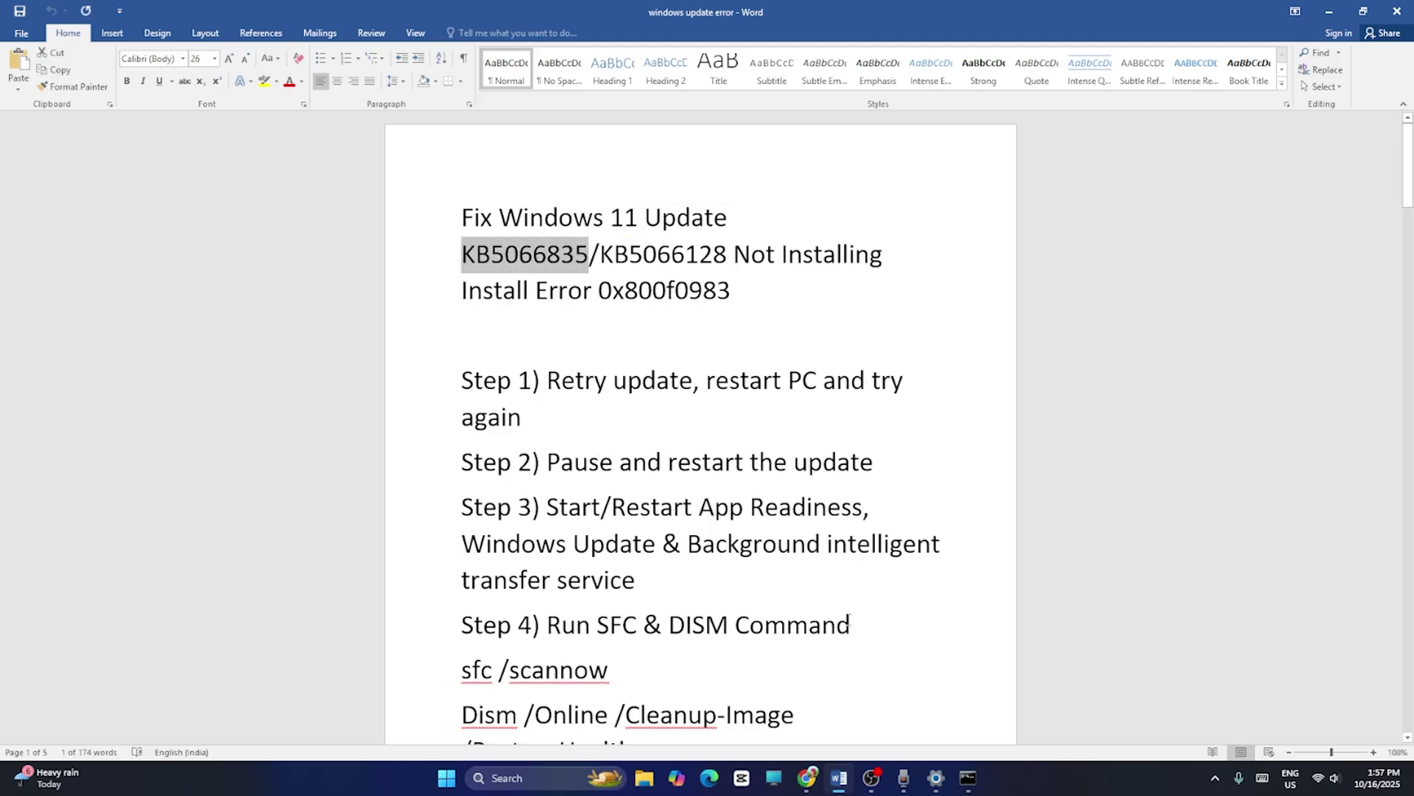
pyautogui.click(808, 777)
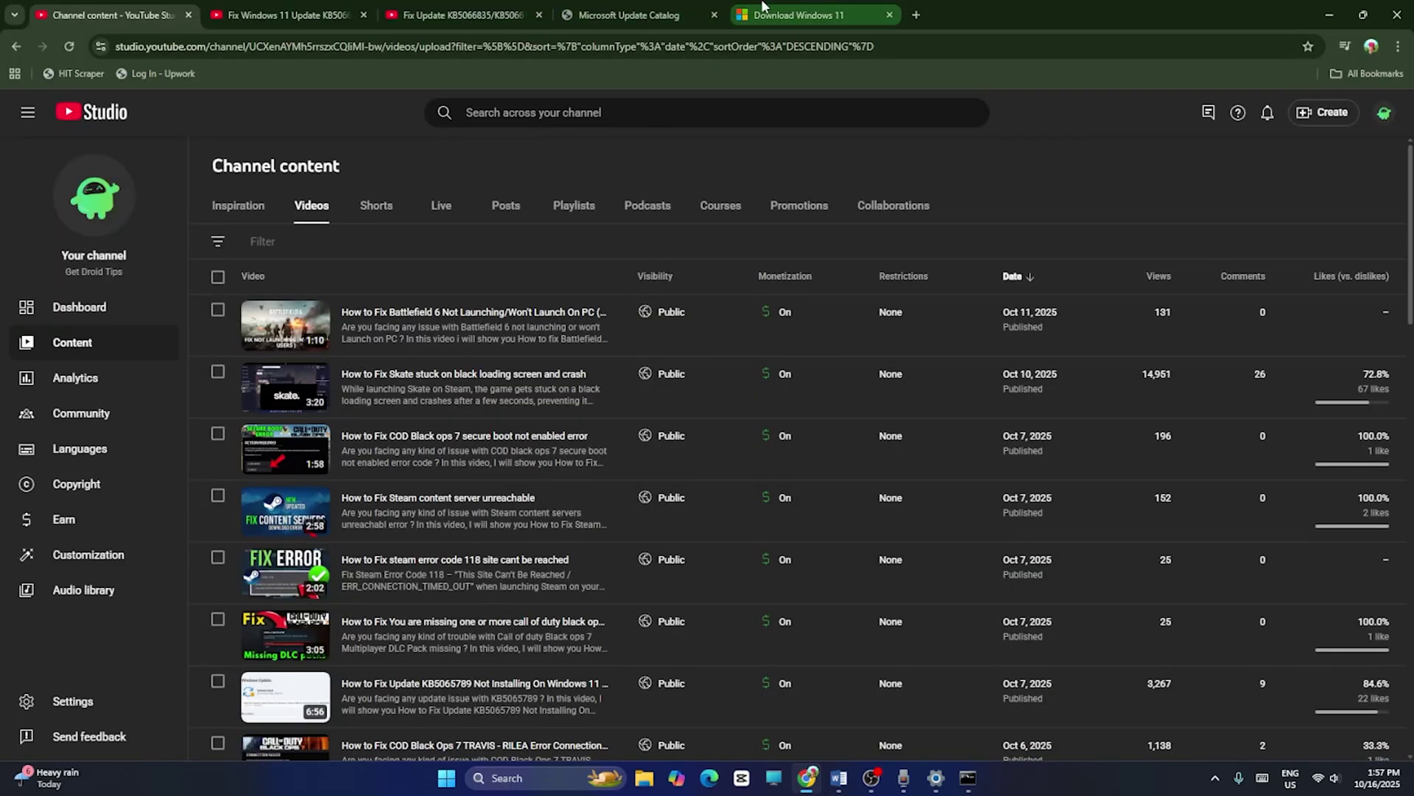
# Search the Microsoft Update Catalog for KB5066835.
pyautogui.click(674, 9)
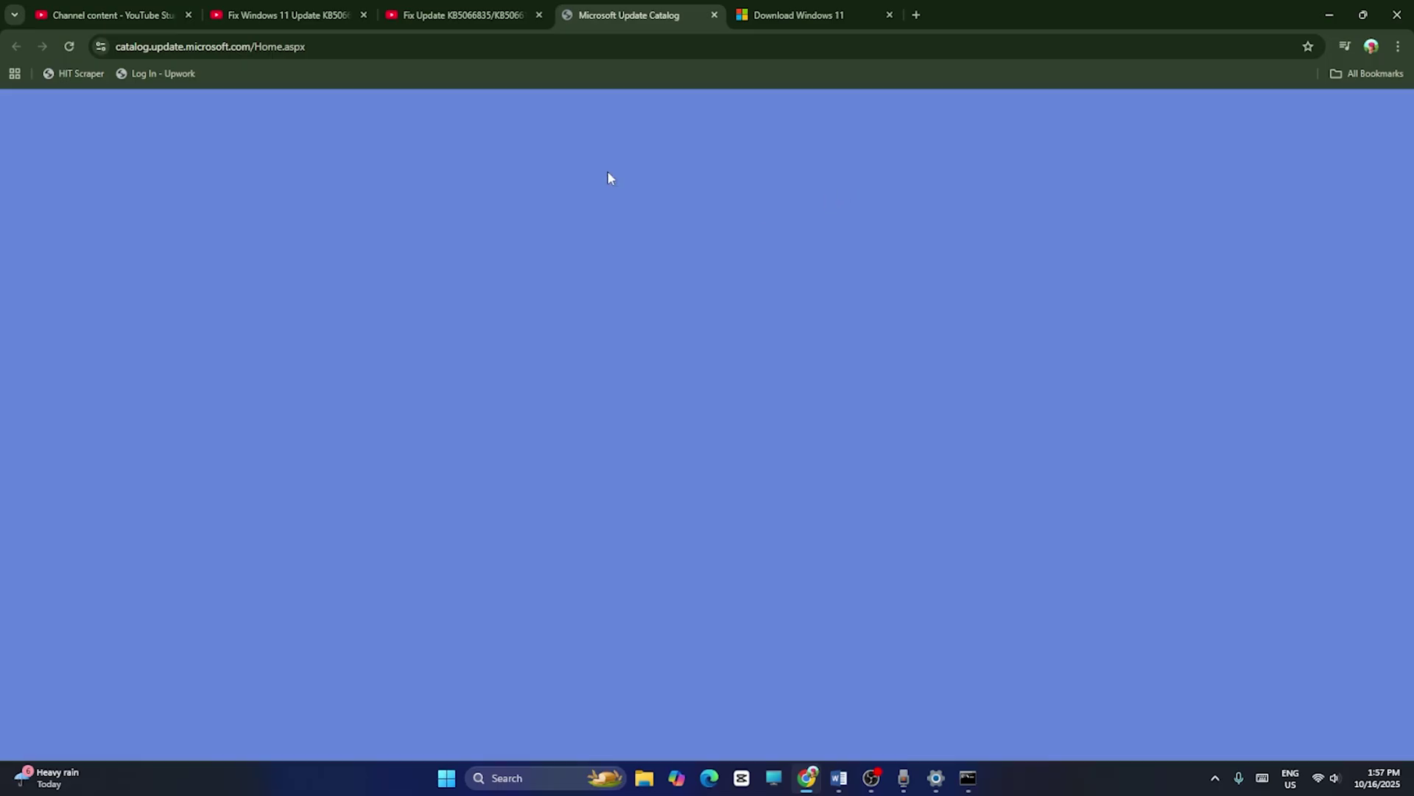
pyautogui.rightClick(1155, 214)
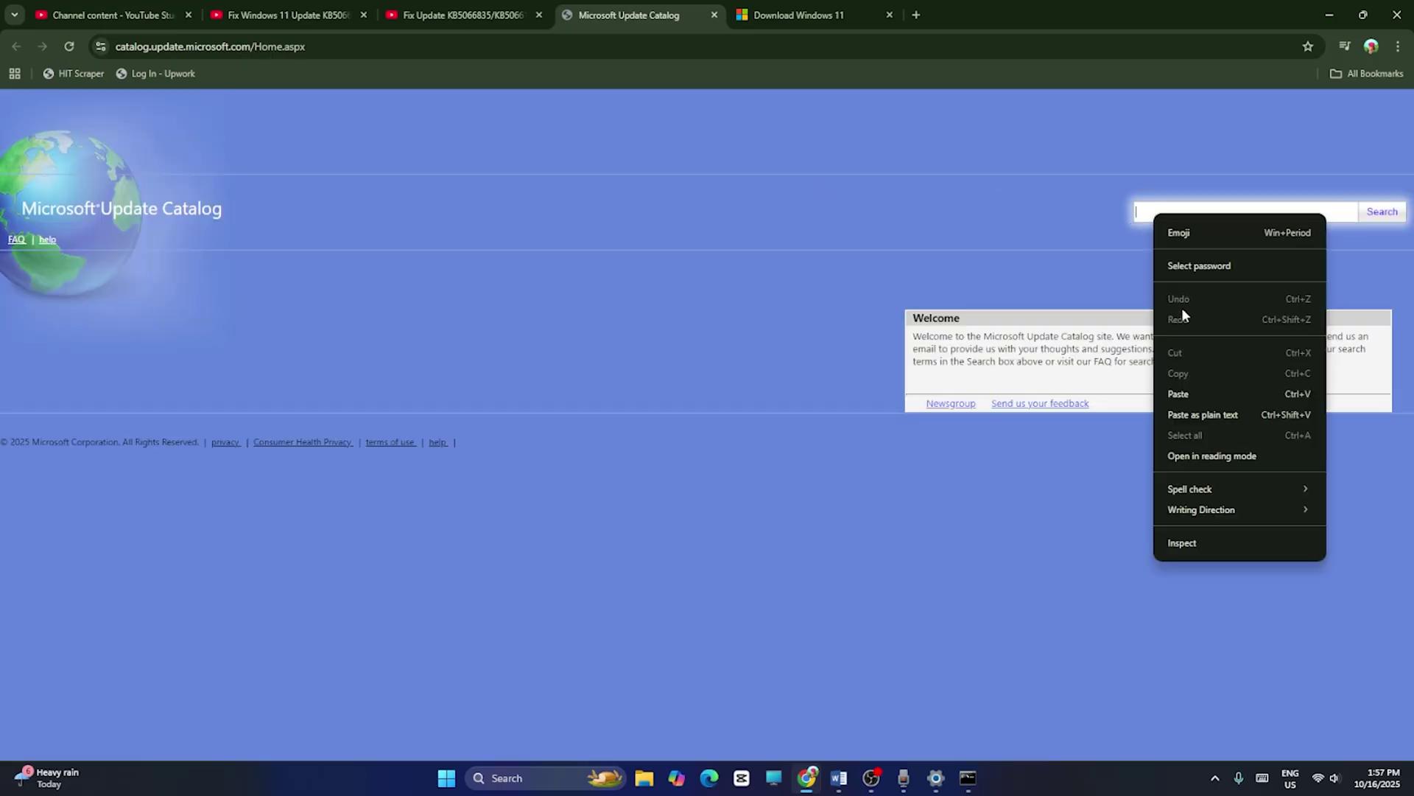
pyautogui.click(1201, 388)
pyautogui.click(1375, 214)
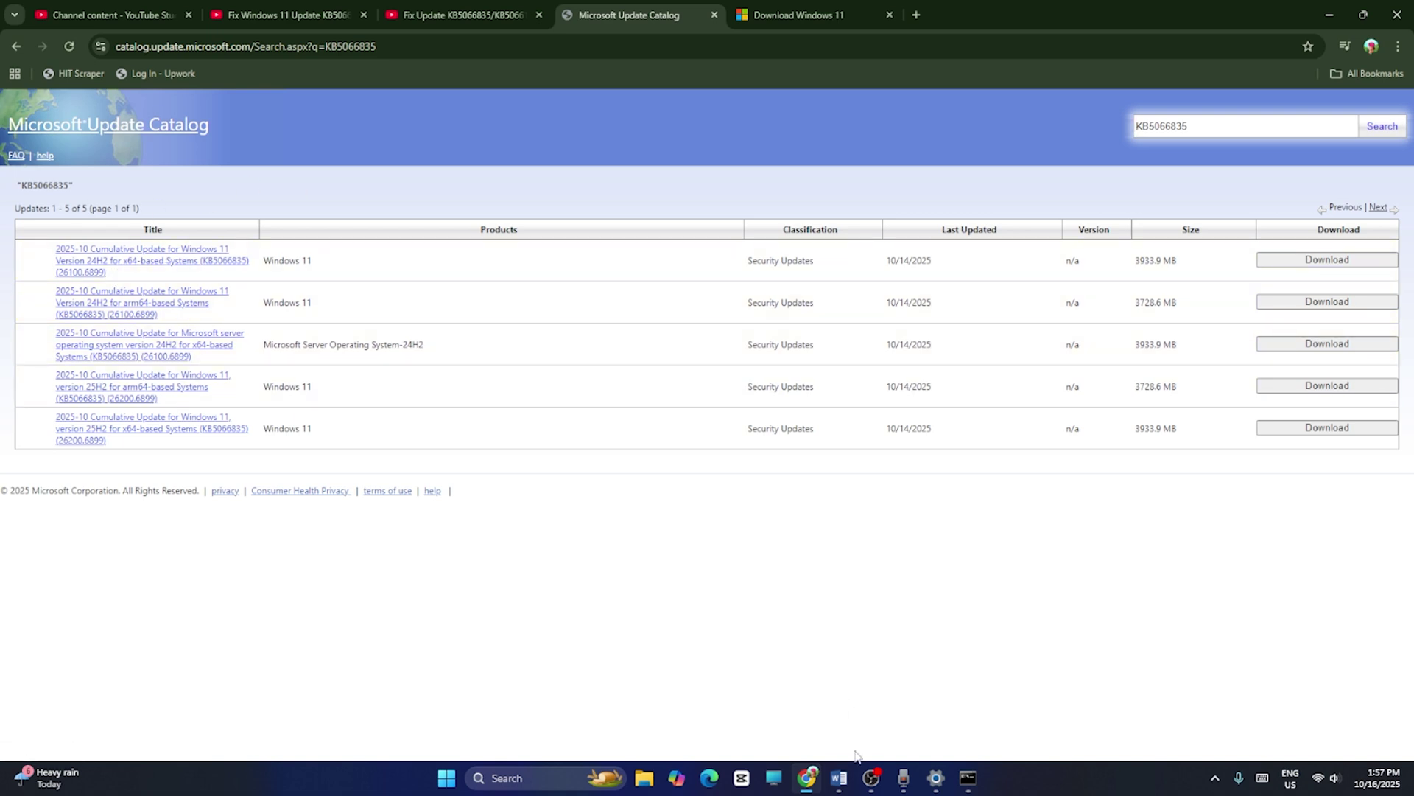
# Copy the second update number, KB5066128, from the Word title.
pyautogui.click(839, 778)
pyautogui.click(630, 254)
pyautogui.moveTo(601, 254); pyautogui.dragTo(726, 256)
pyautogui.rightClick(725, 258)
pyautogui.click(755, 283)
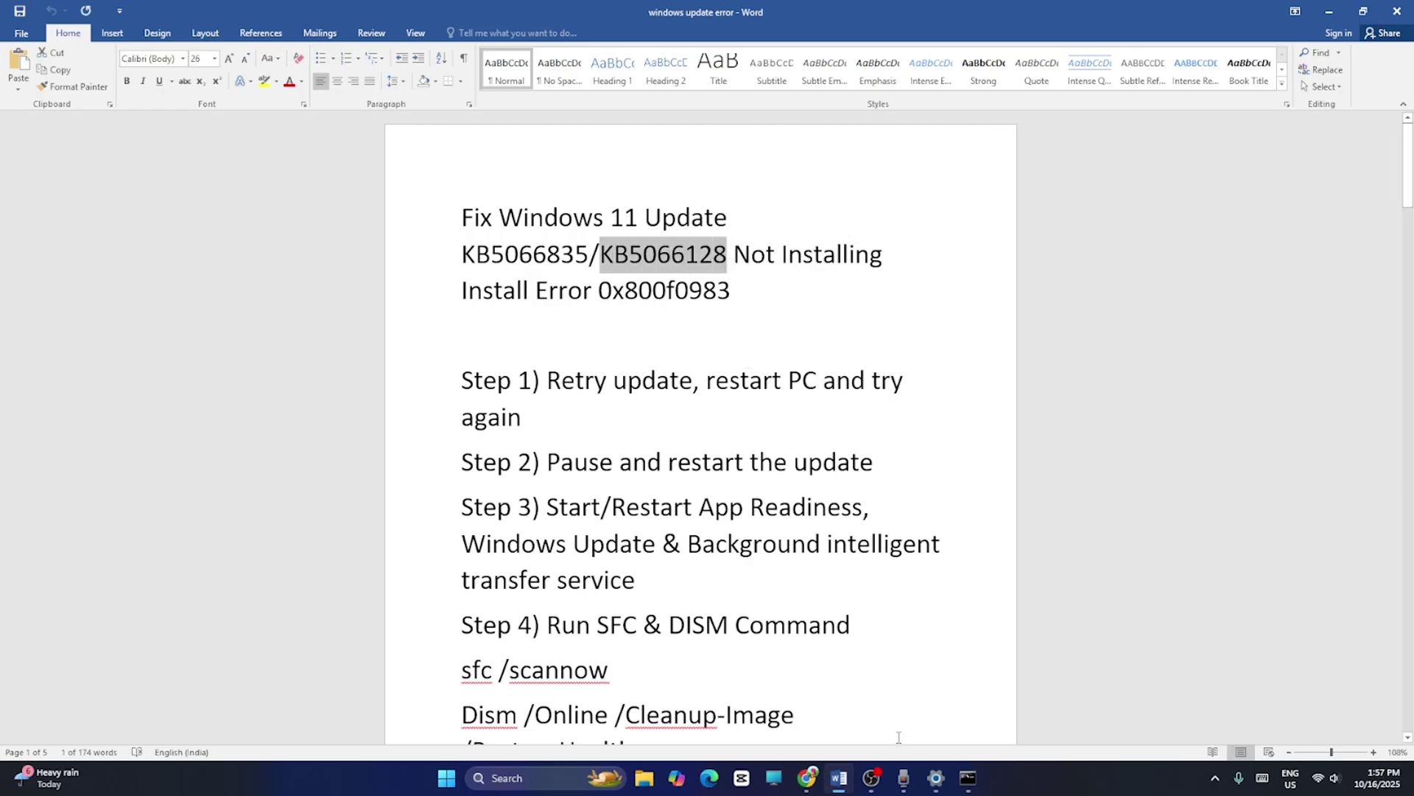
# Replace the catalog search with KB5066128, run it, then minimize Chrome.
pyautogui.click(808, 779)
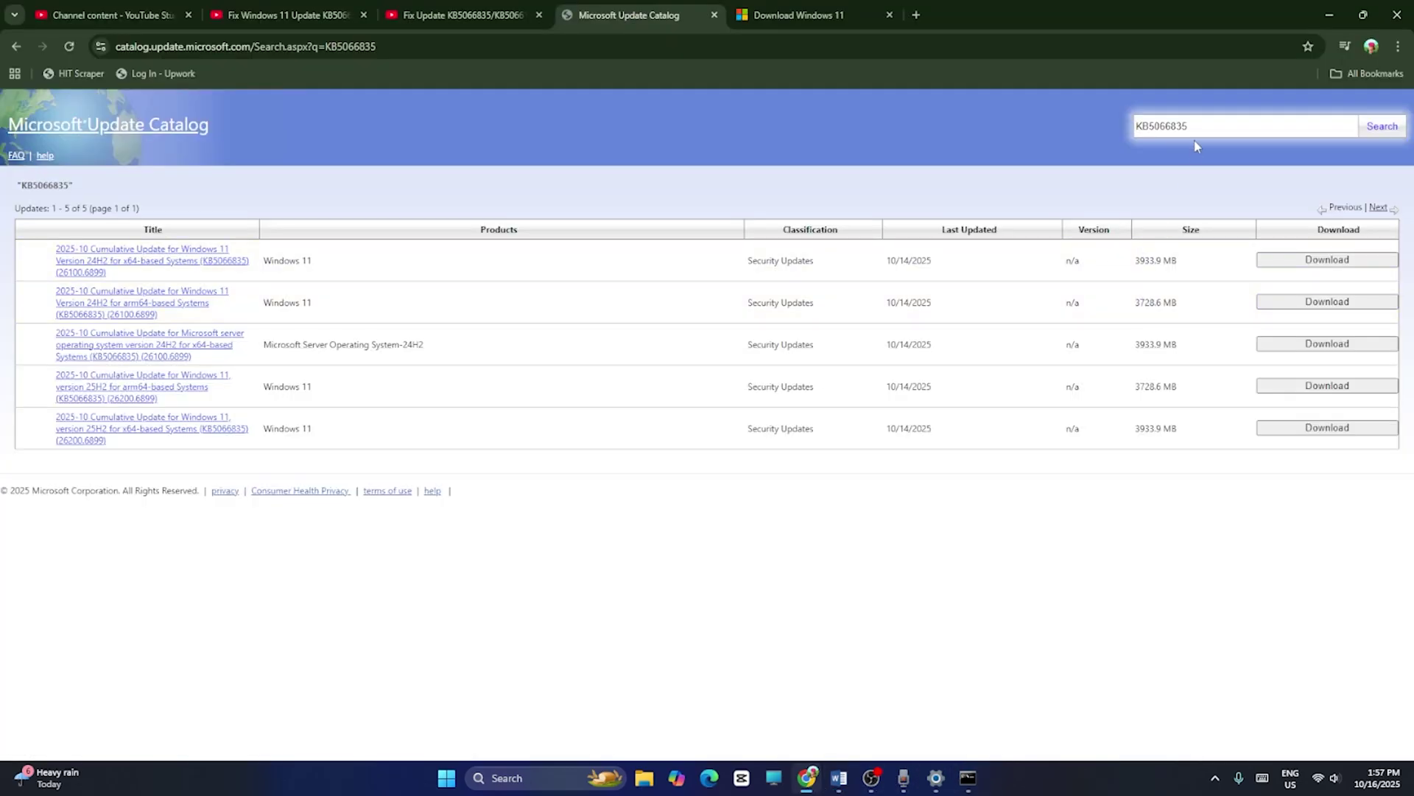
pyautogui.moveTo(1190, 127); pyautogui.dragTo(1123, 132)
pyautogui.hotkey('ctrl', 'v')
pyautogui.press('Return')
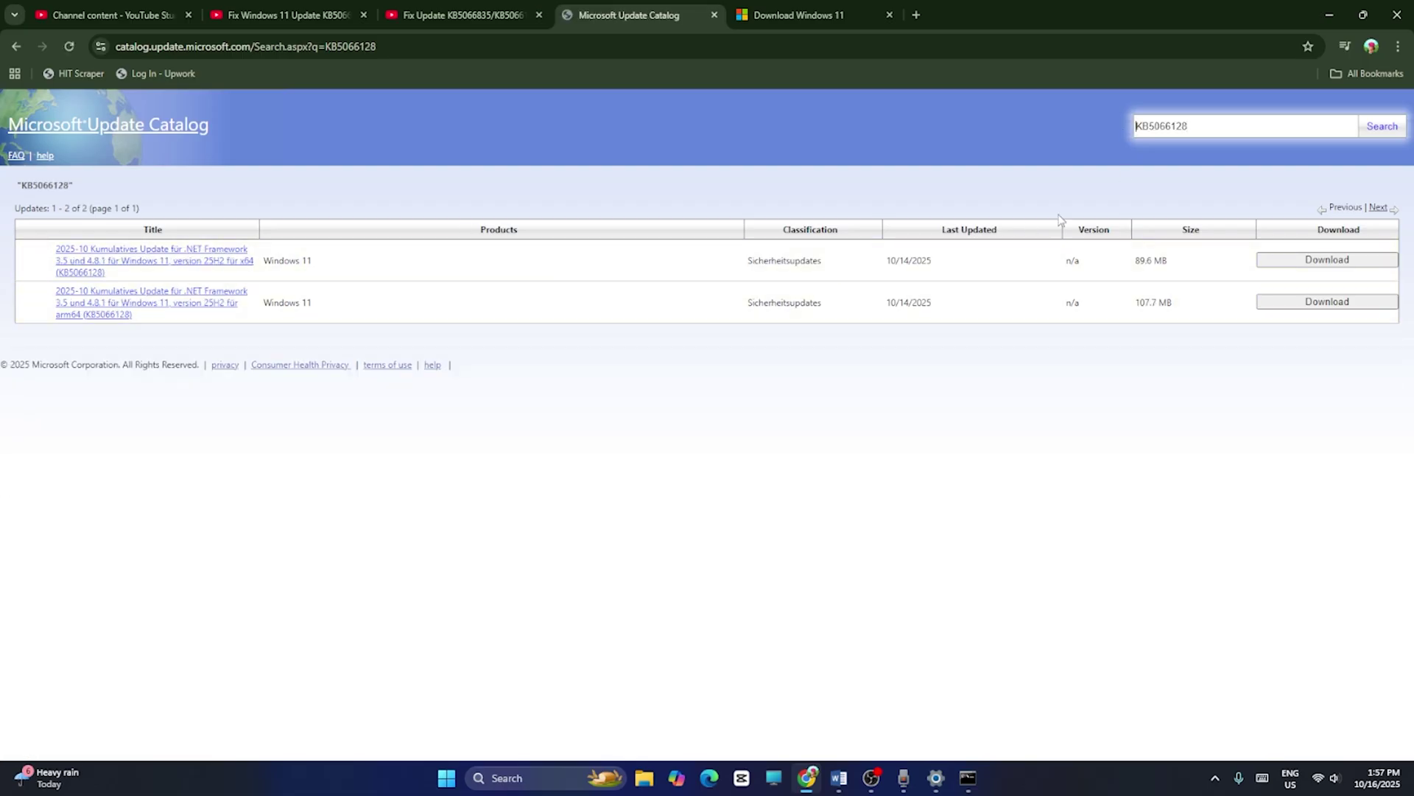
pyautogui.click(1330, 15)
# View Settings > System > Recovery's Fix problems using Windows Update option, then close Settings.
pyautogui.scroll(-3, 718, 456)
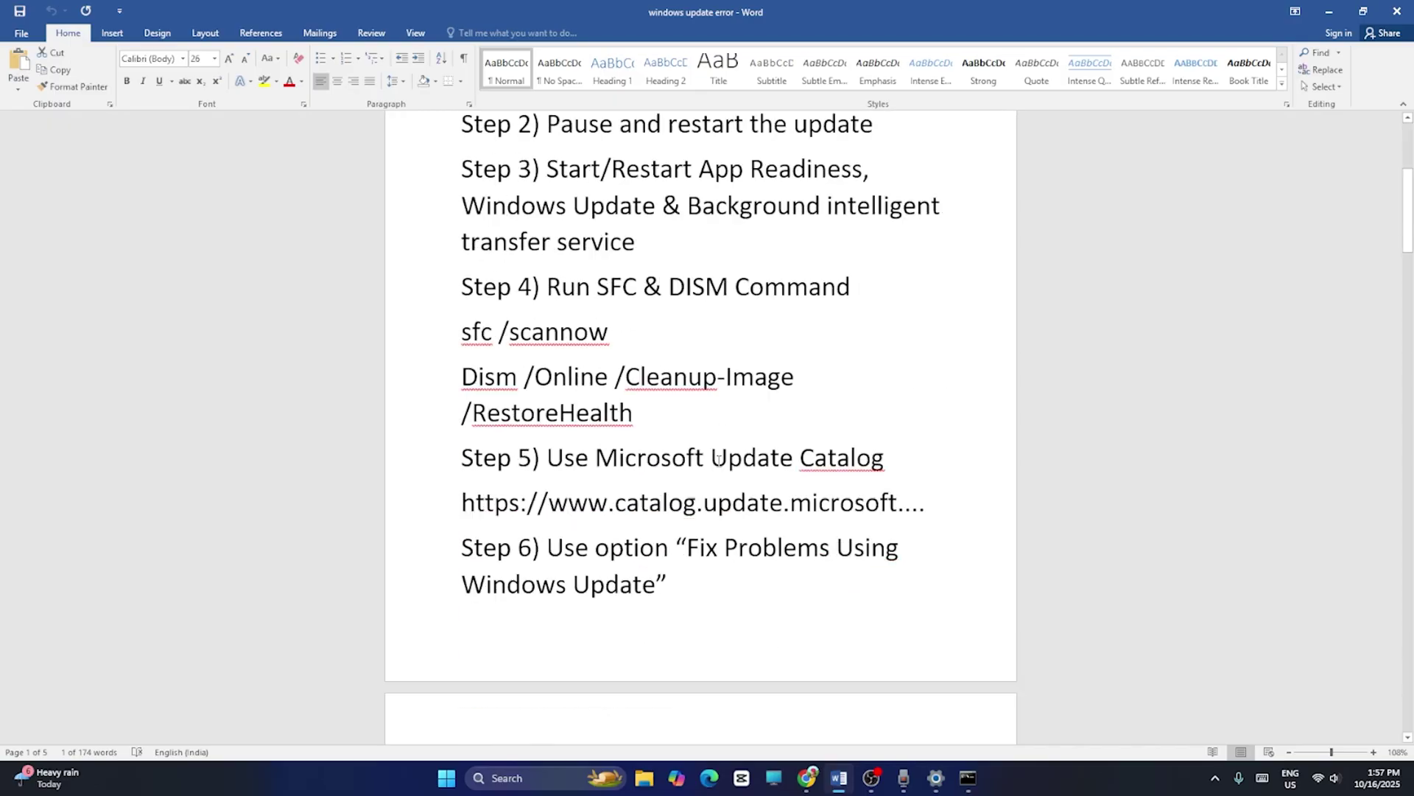
pyautogui.scroll(-4, 719, 457)
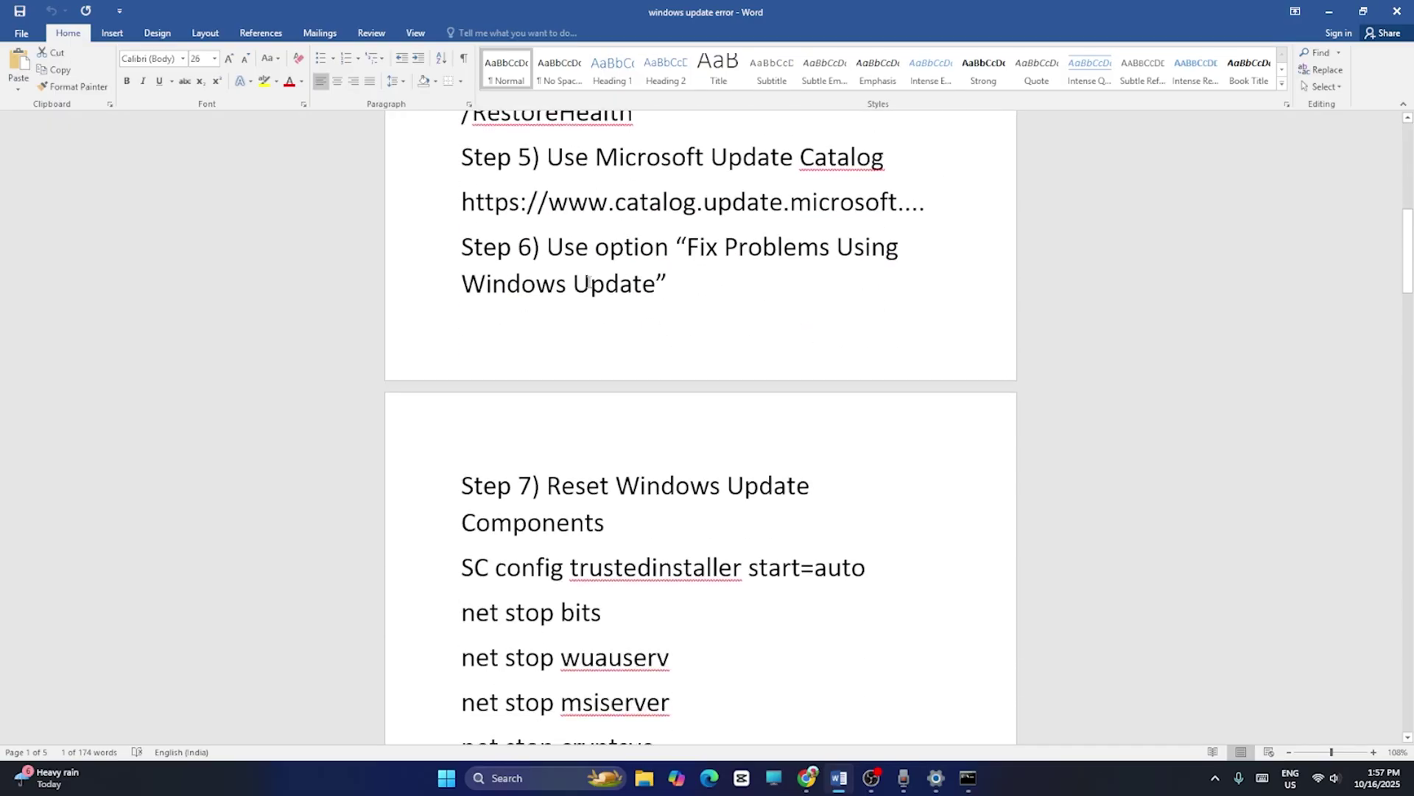
pyautogui.click(714, 279)
pyautogui.click(530, 779)
pyautogui.write('settings')
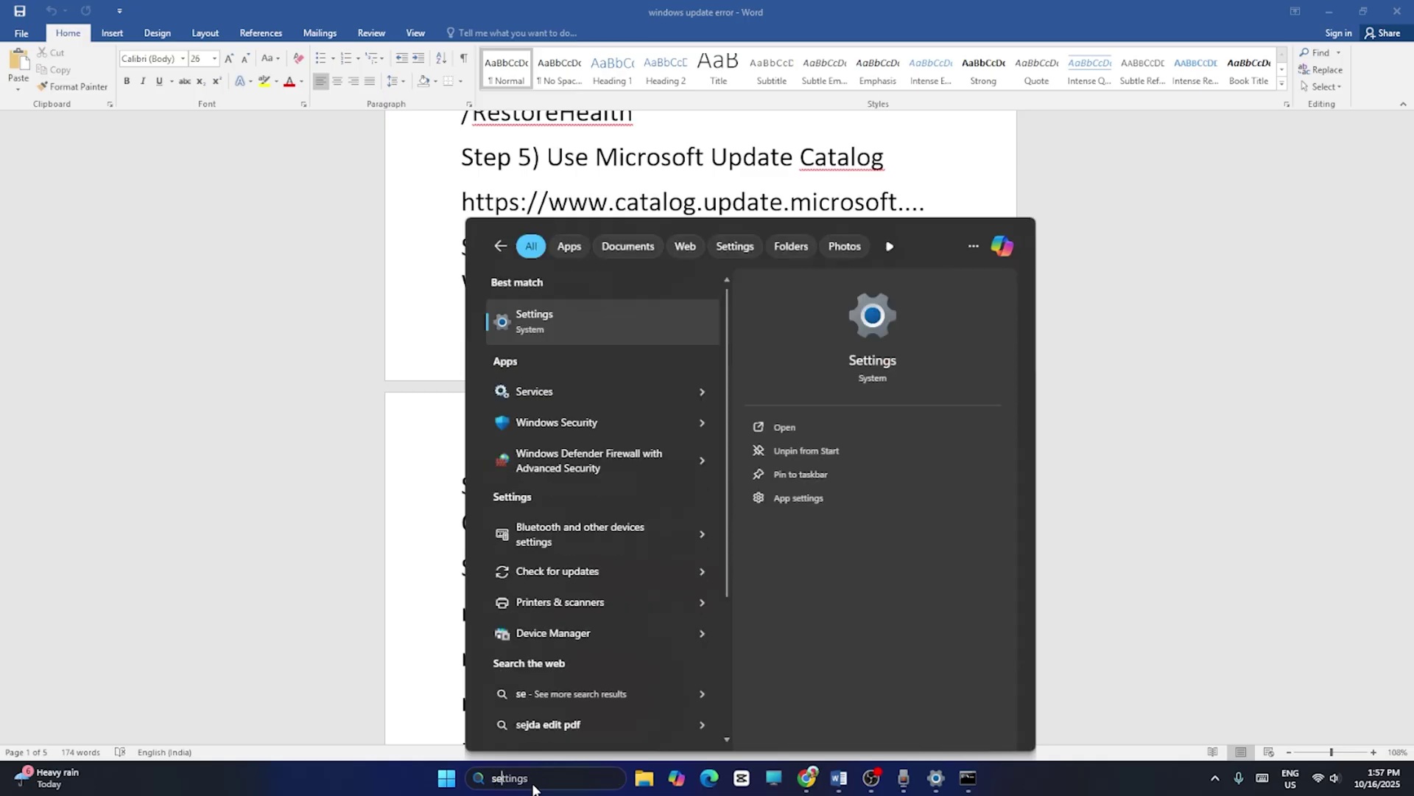
pyautogui.click(562, 319)
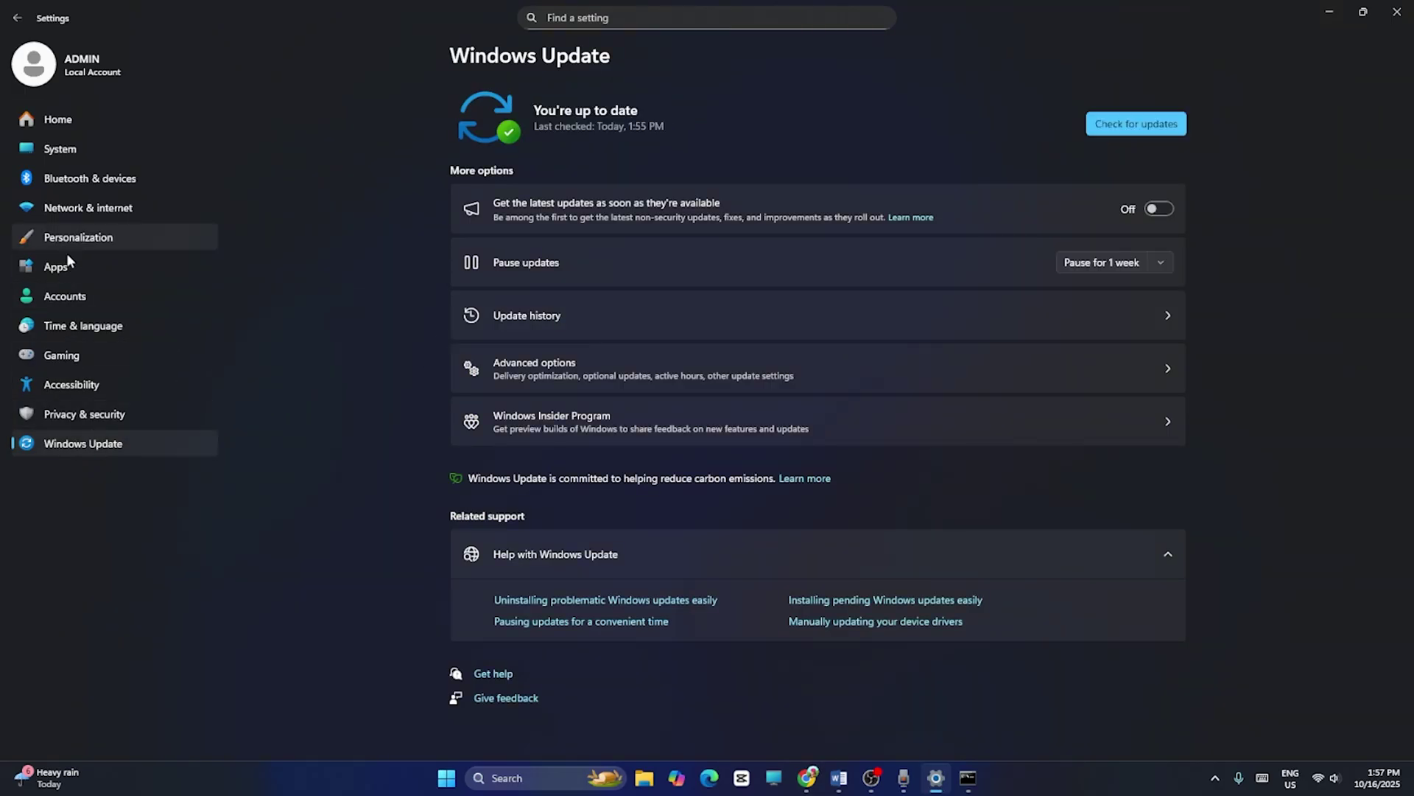
pyautogui.click(62, 147)
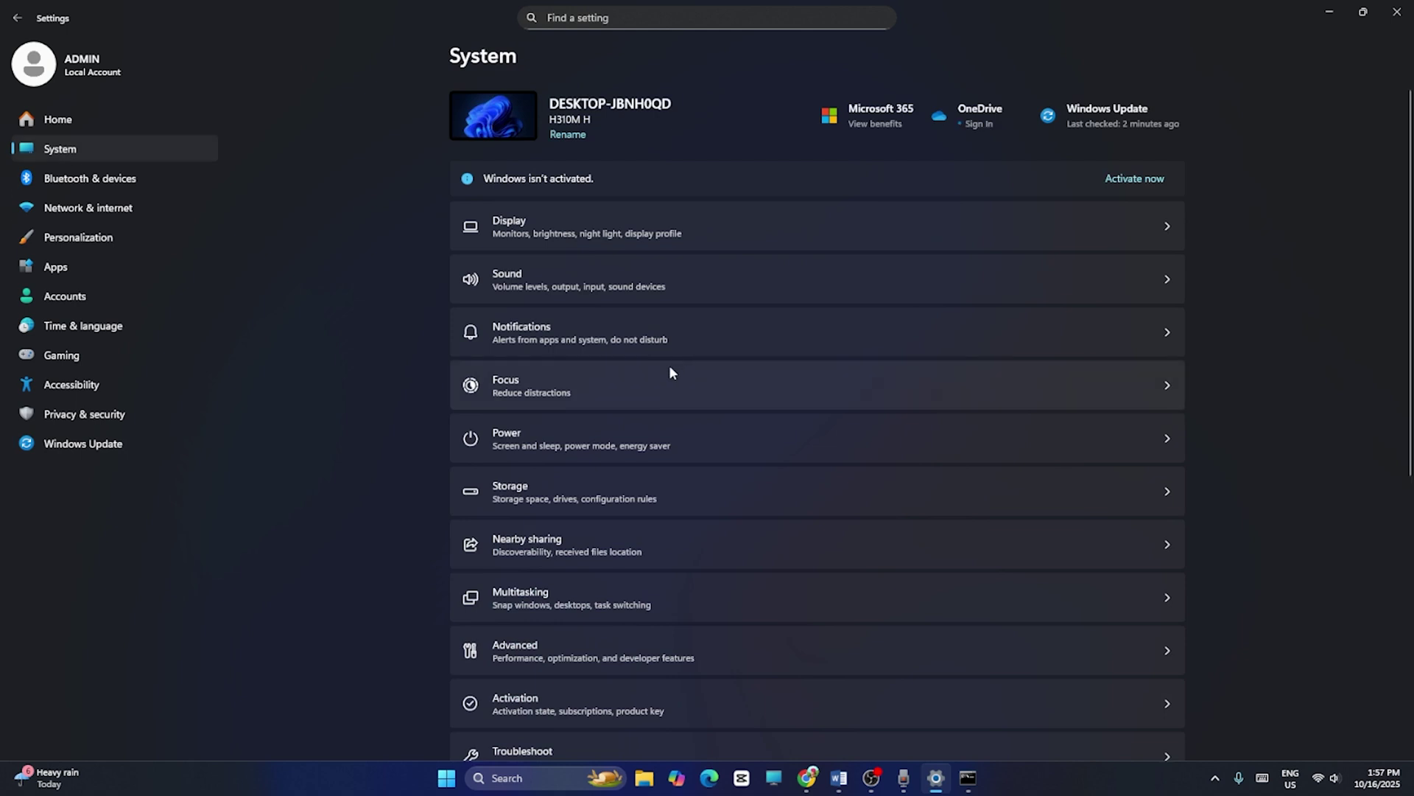
pyautogui.scroll(-5, 811, 398)
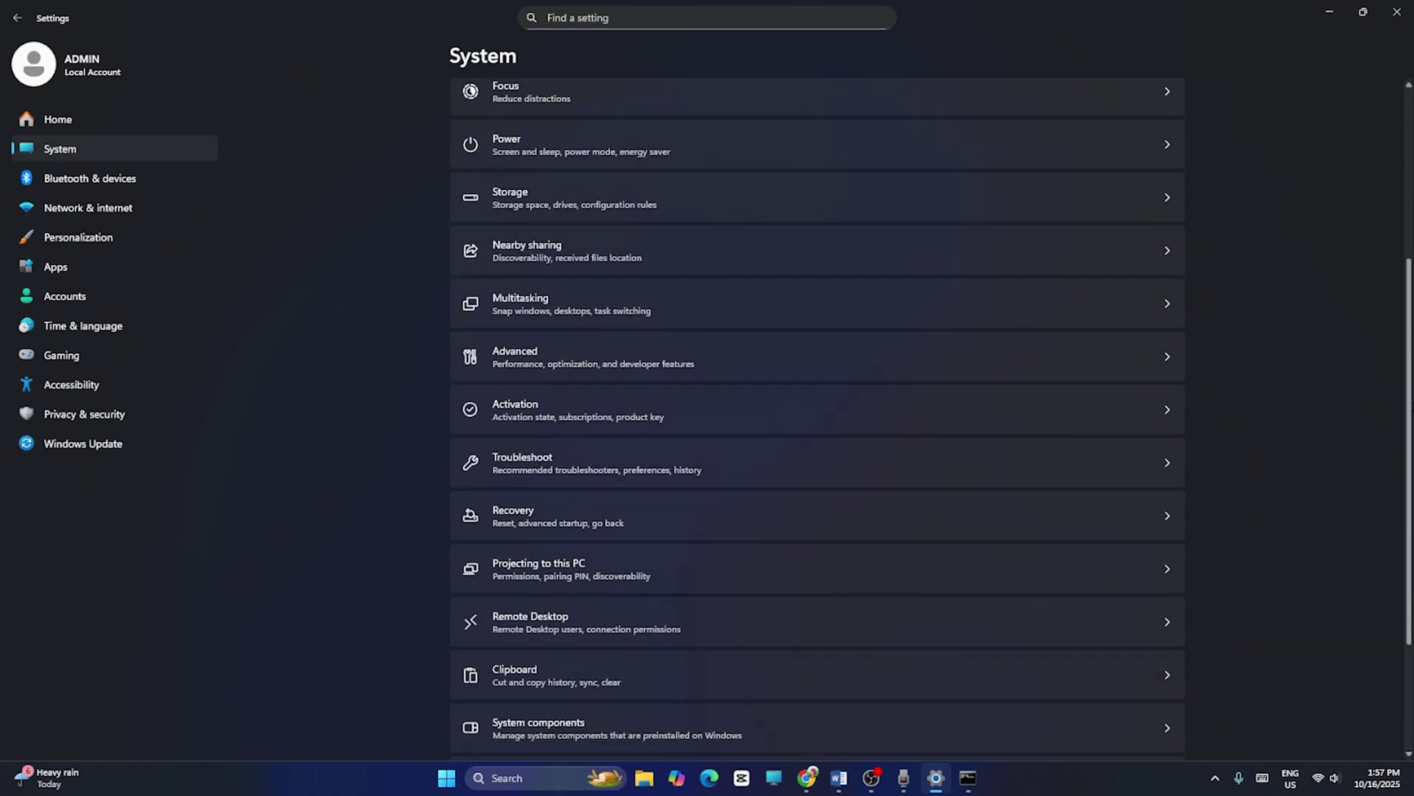
pyautogui.click(645, 443)
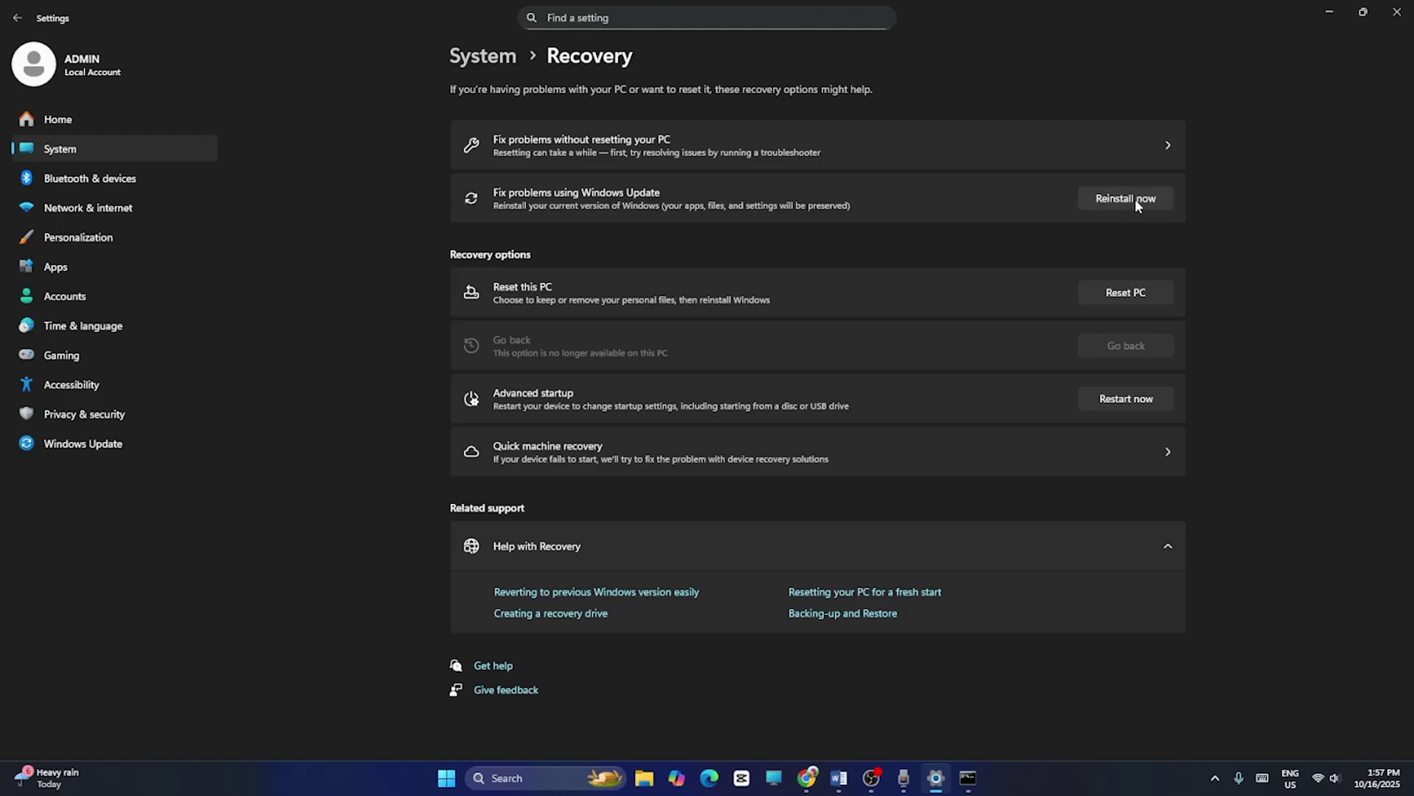
pyautogui.click(1398, 13)
pyautogui.scroll(-3, 601, 318)
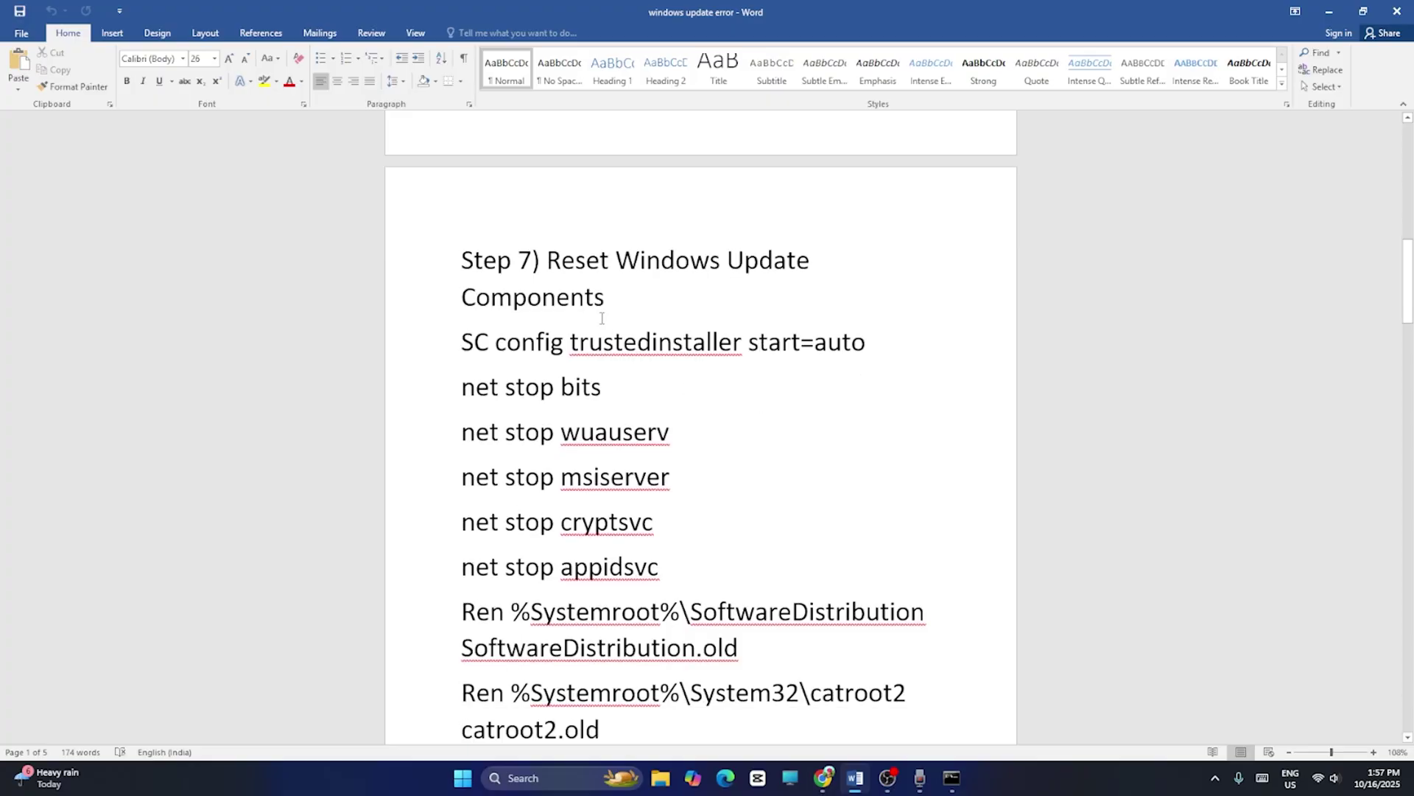
# Select and copy the Step 7 command block from SC config to net start appidsvc, then minimize Word.
pyautogui.moveTo(549, 259); pyautogui.dragTo(605, 298)
pyautogui.click(653, 305)
pyautogui.moveTo(464, 343); pyautogui.dragTo(909, 620)
pyautogui.moveTo(895, 571); pyautogui.dragTo(887, 519)
pyautogui.rightClick(627, 315)
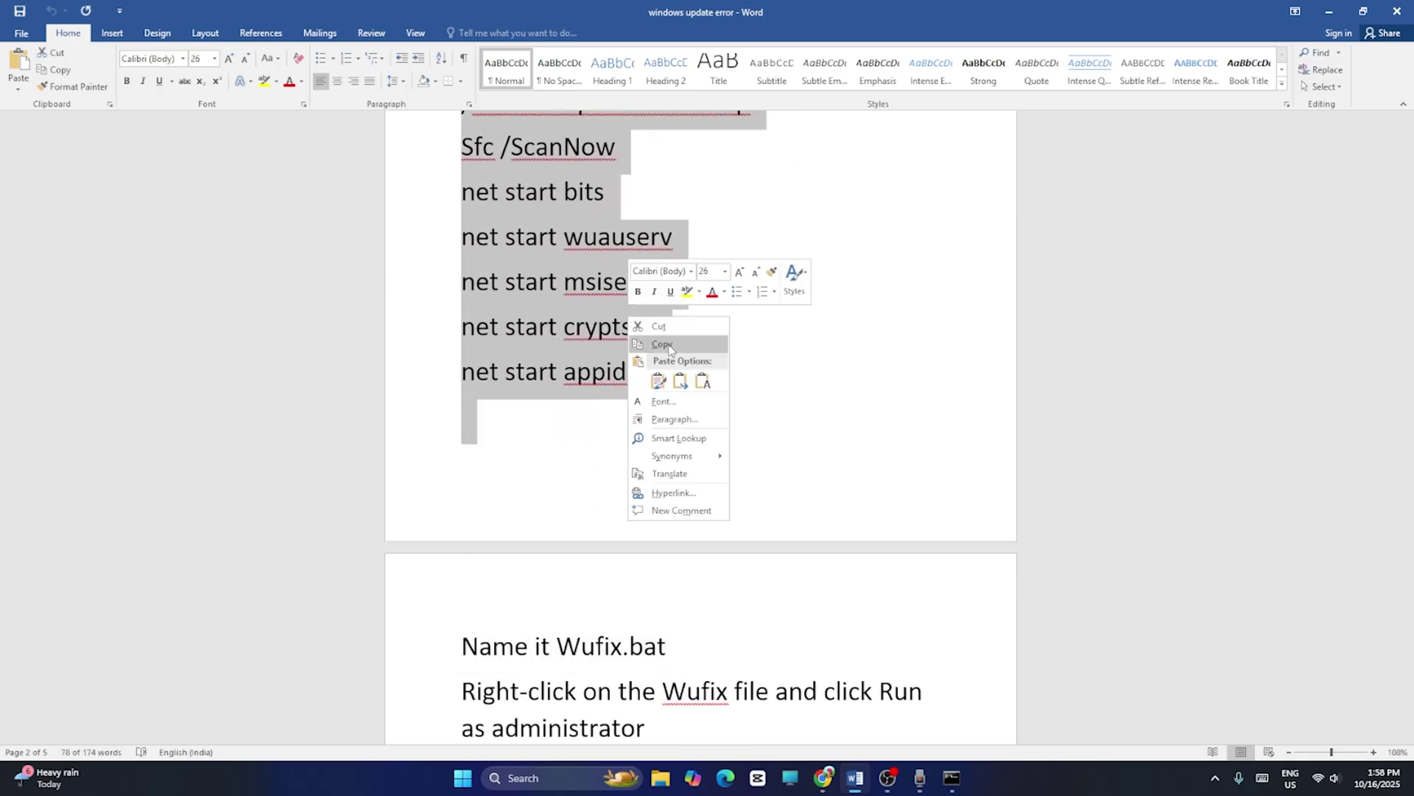
pyautogui.click(672, 352)
pyautogui.click(1331, 13)
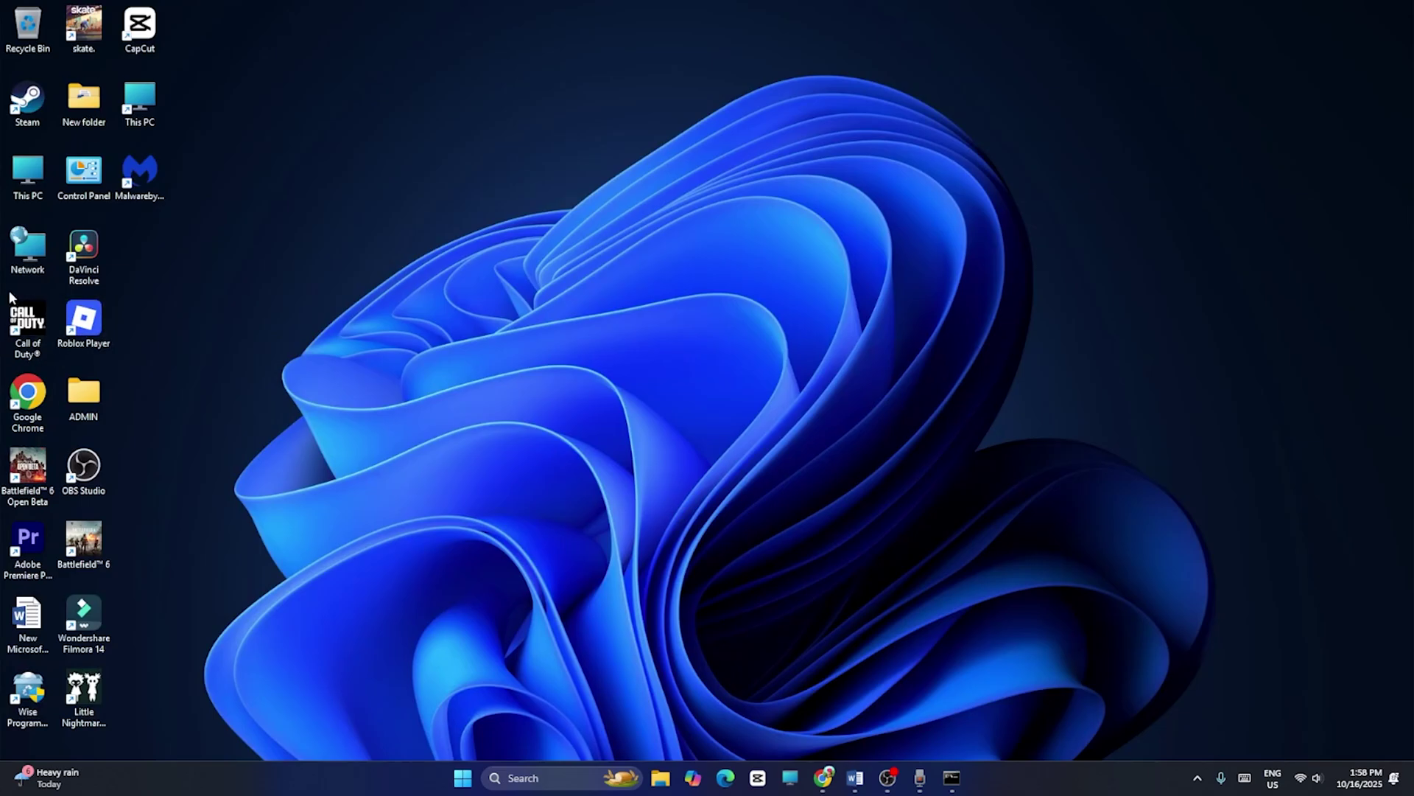
# Create a New Text Document on the desktop via right-click > New and select it.
pyautogui.rightClick(151, 253)
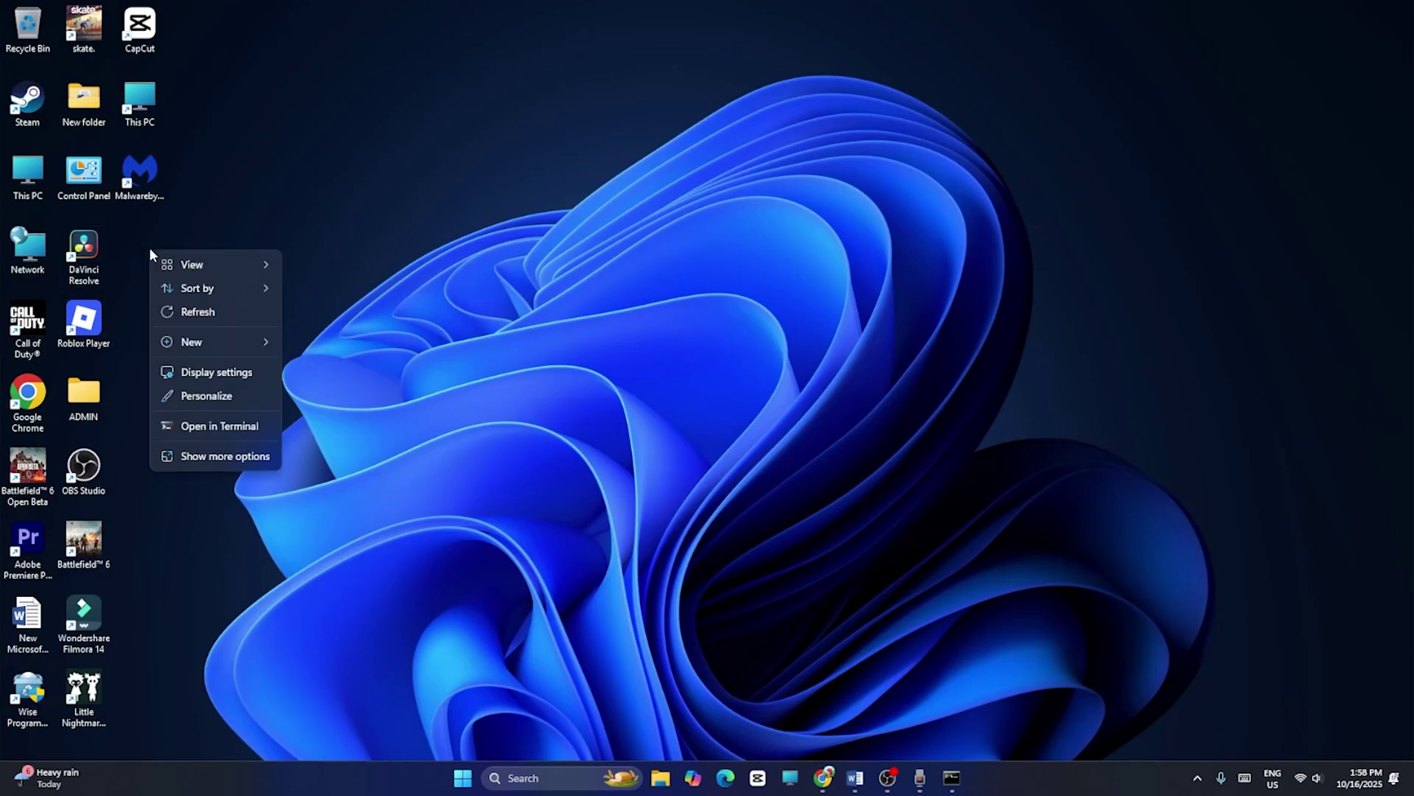
pyautogui.click(223, 456)
pyautogui.moveTo(235, 378)
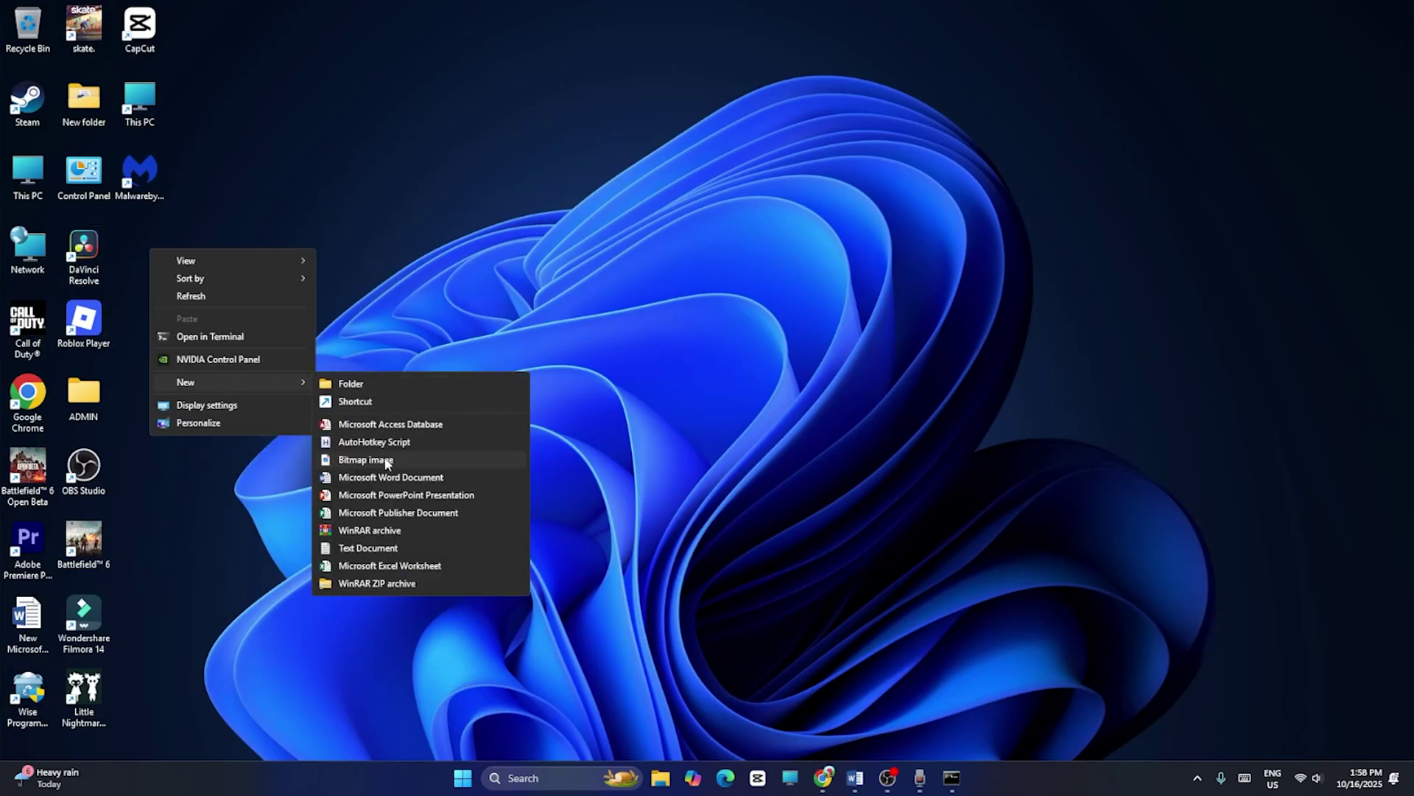
pyautogui.click(367, 548)
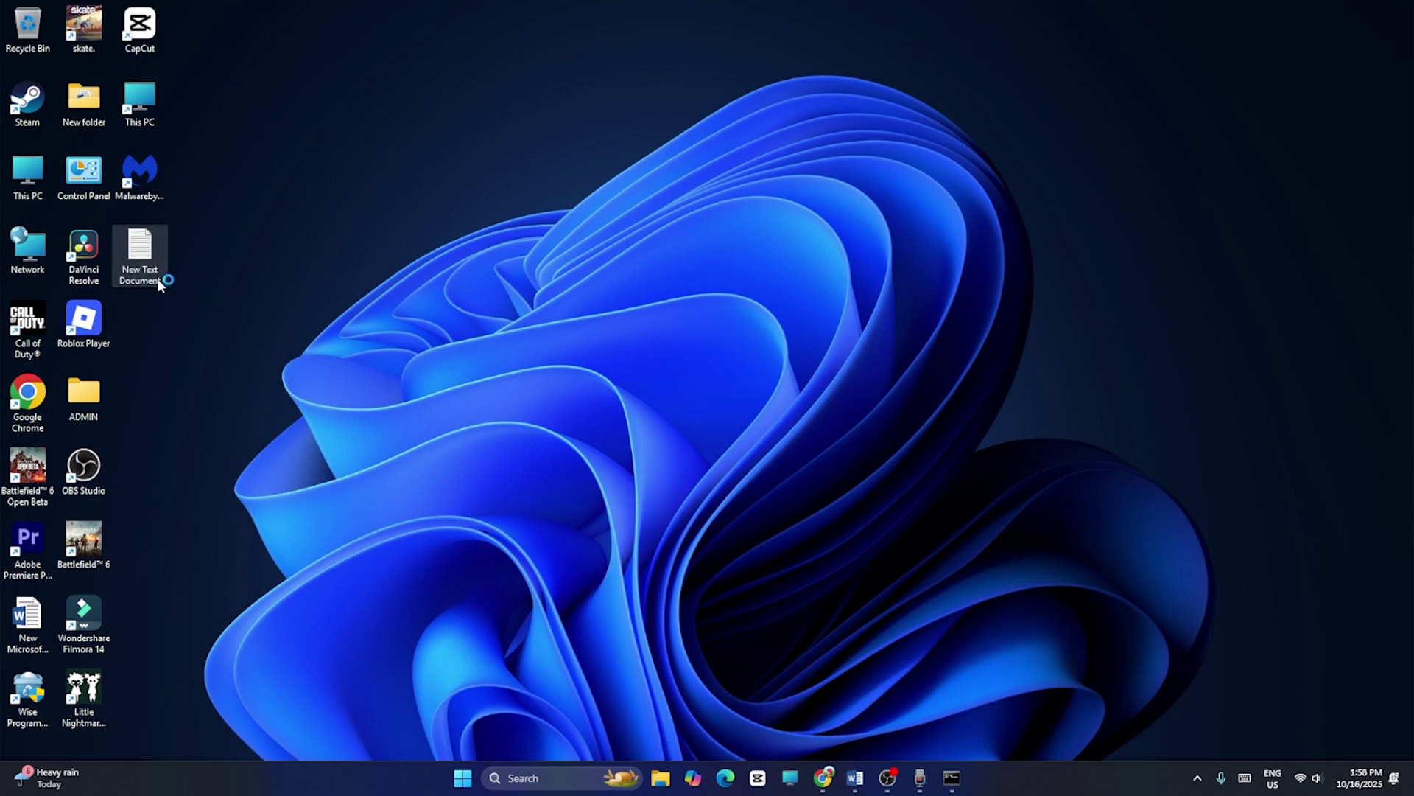
pyautogui.click(157, 280)
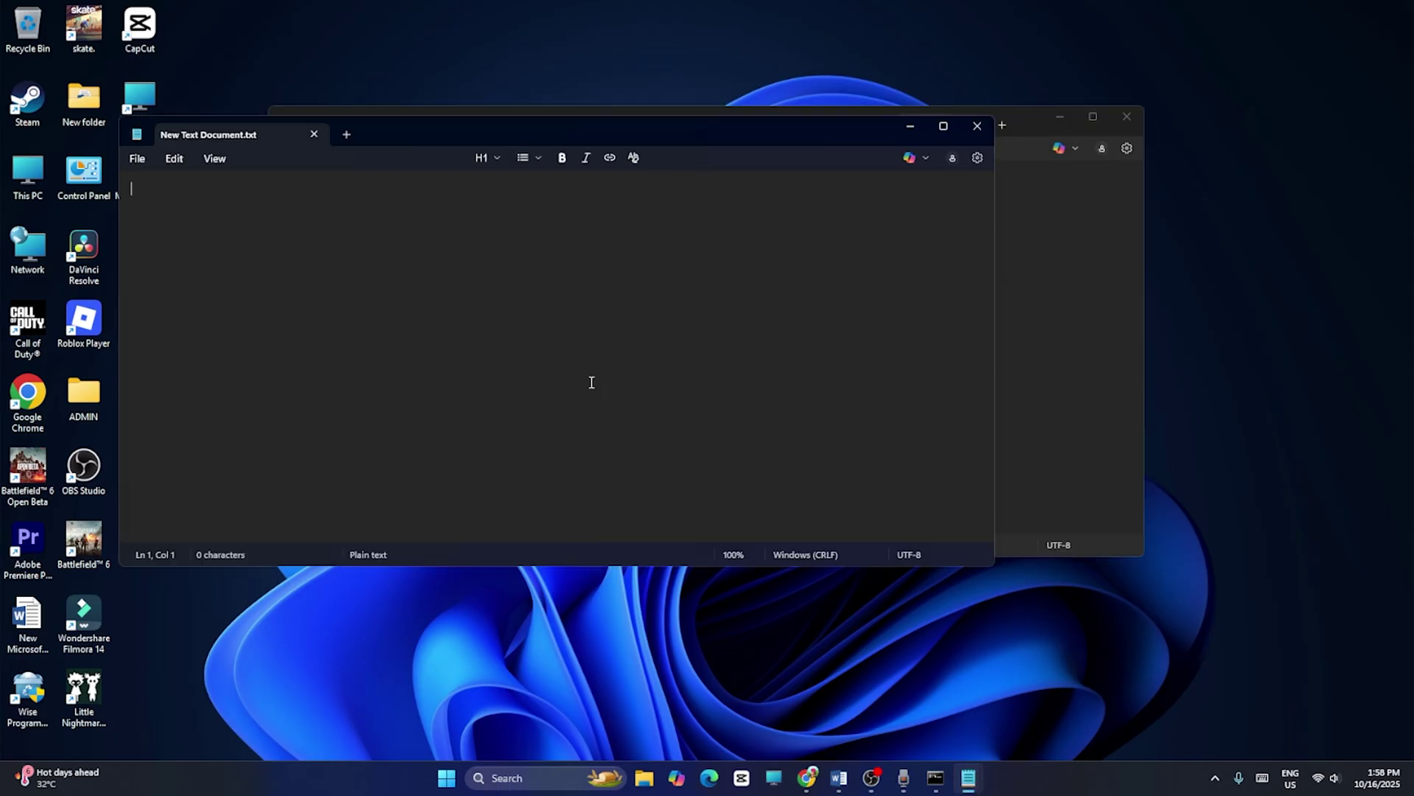
# Paste the 24-line update repair script into the blank Notepad document.
pyautogui.rightClick(208, 249)
pyautogui.click(638, 241)
pyautogui.rightClick(235, 195)
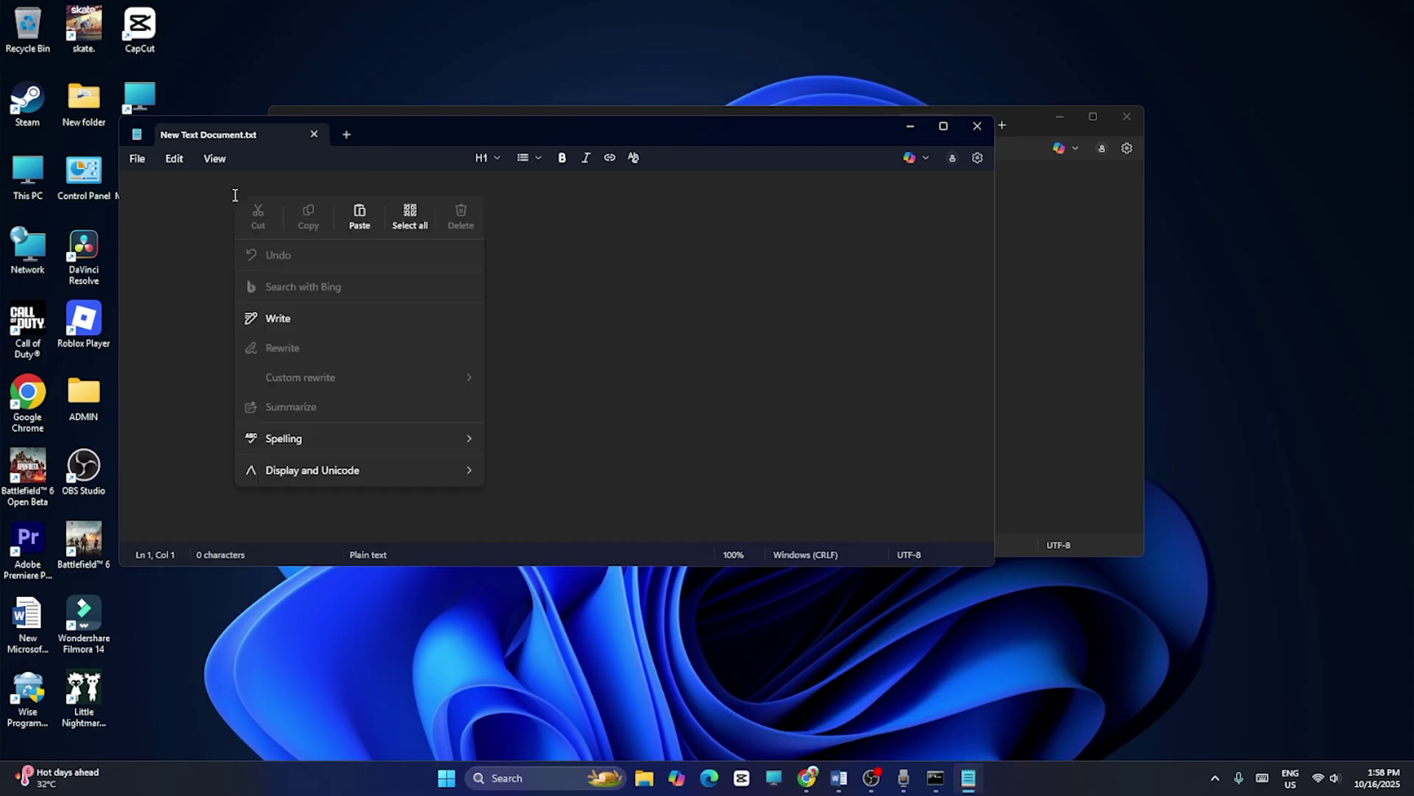
pyautogui.click(359, 217)
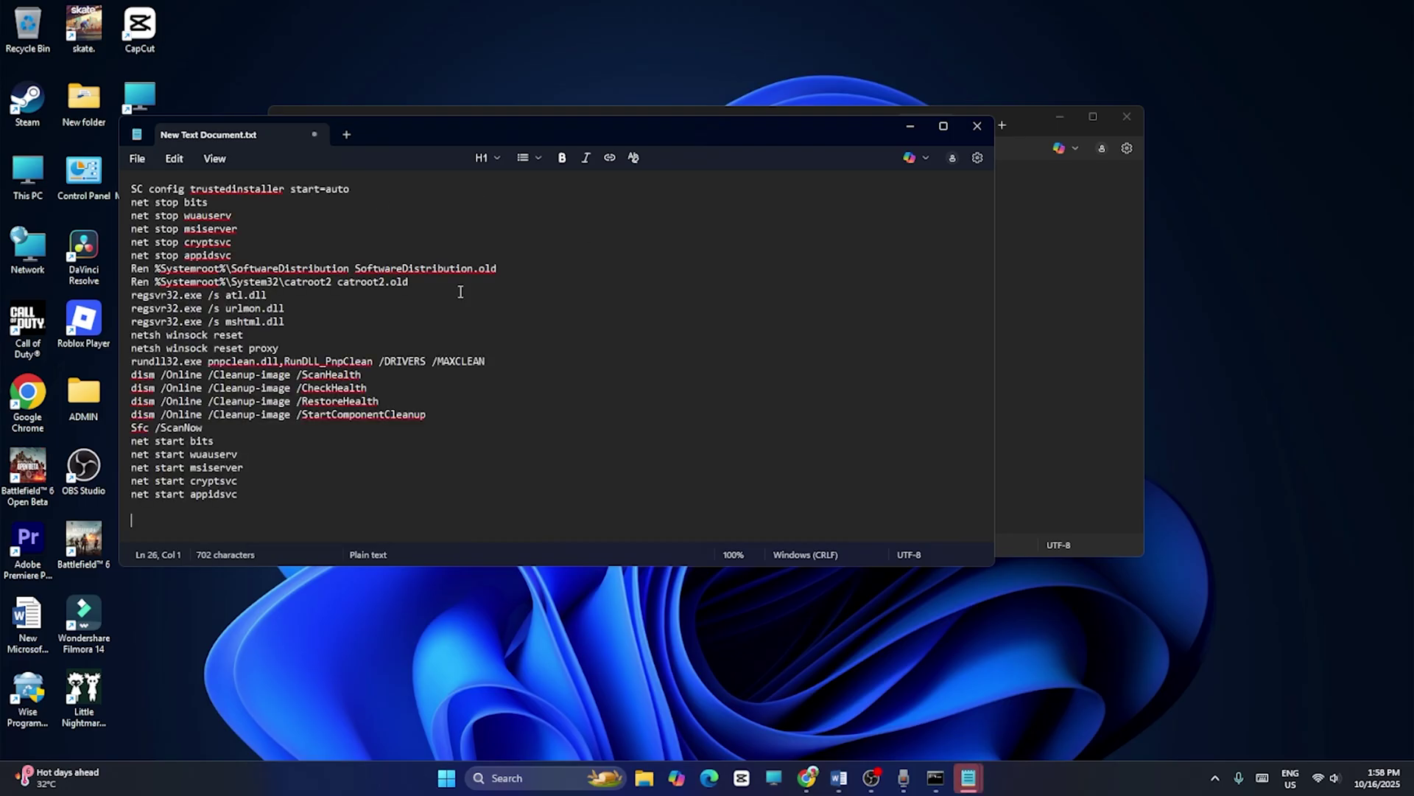
# Save the script to the Desktop as wufix.bat with the All files type.
pyautogui.click(137, 159)
pyautogui.click(166, 324)
pyautogui.click(303, 379)
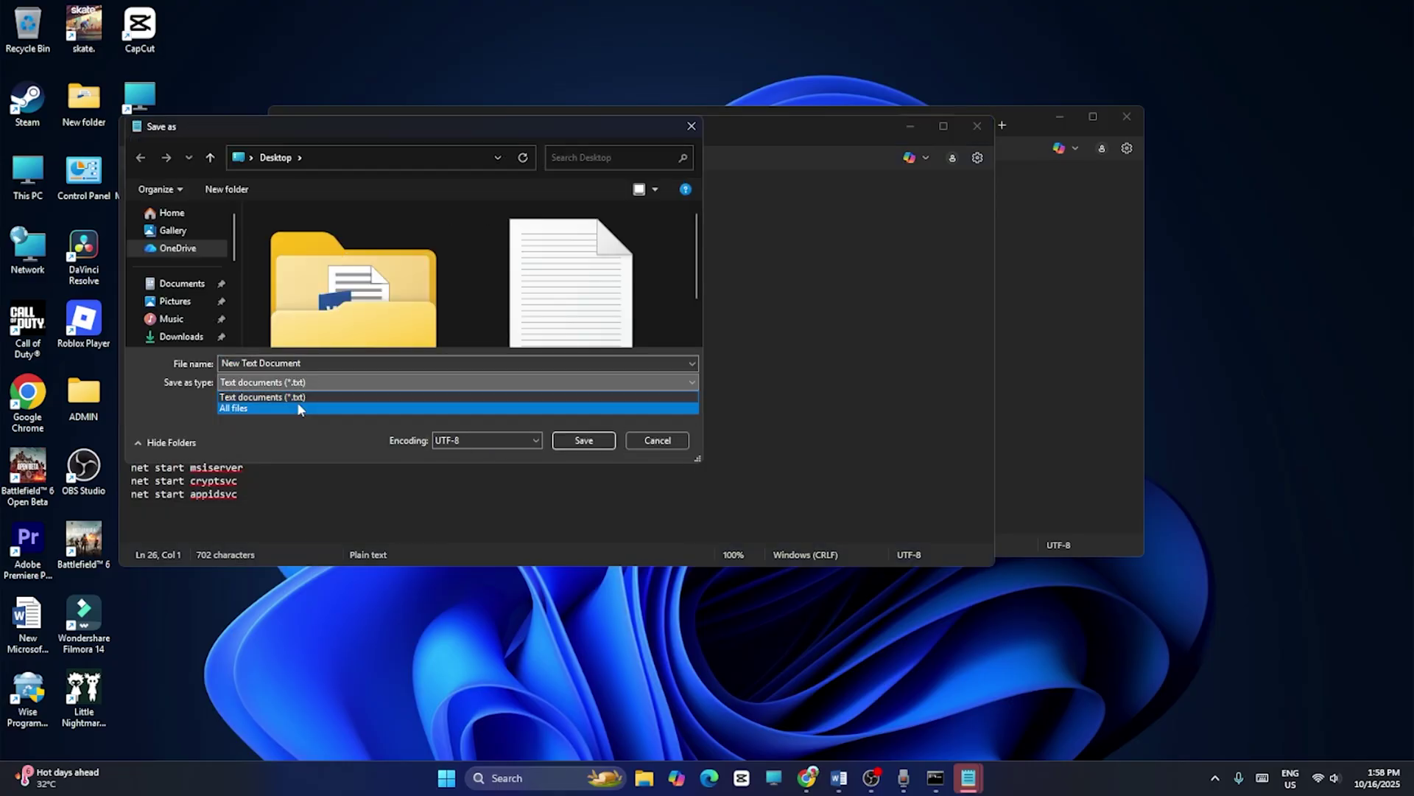
pyautogui.click(298, 405)
pyautogui.scroll(-2, 219, 271)
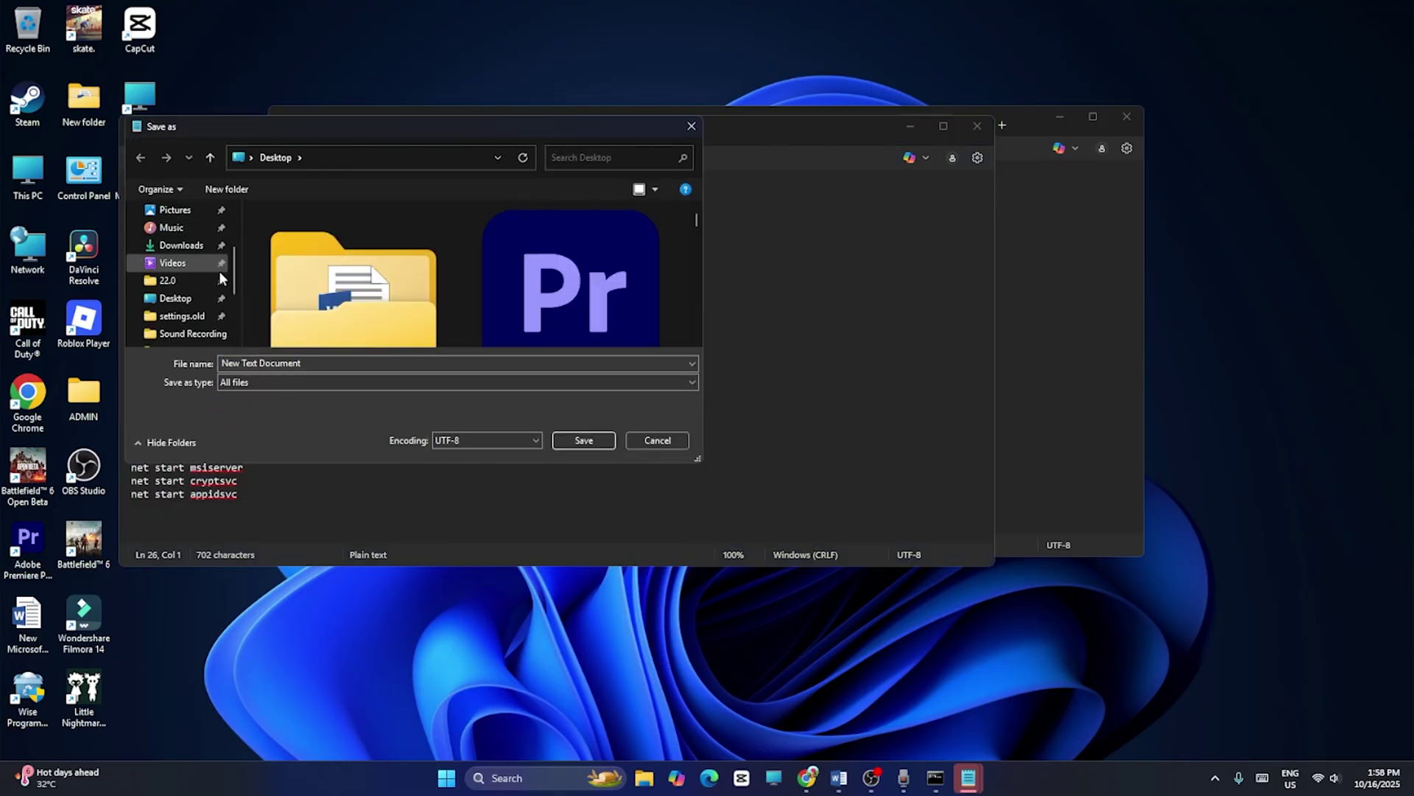
pyautogui.click(281, 363)
pyautogui.write('wufix.bat')
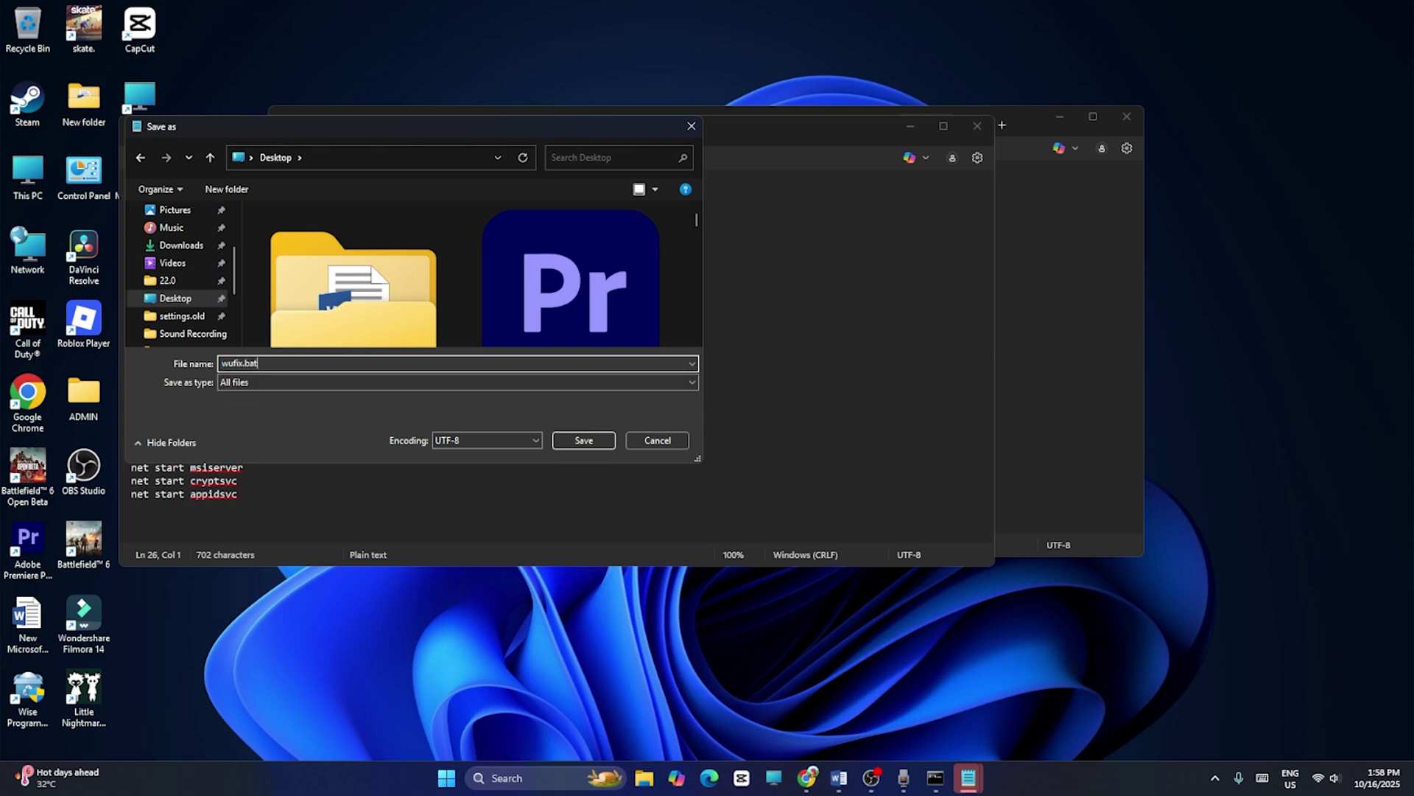
pyautogui.click(598, 445)
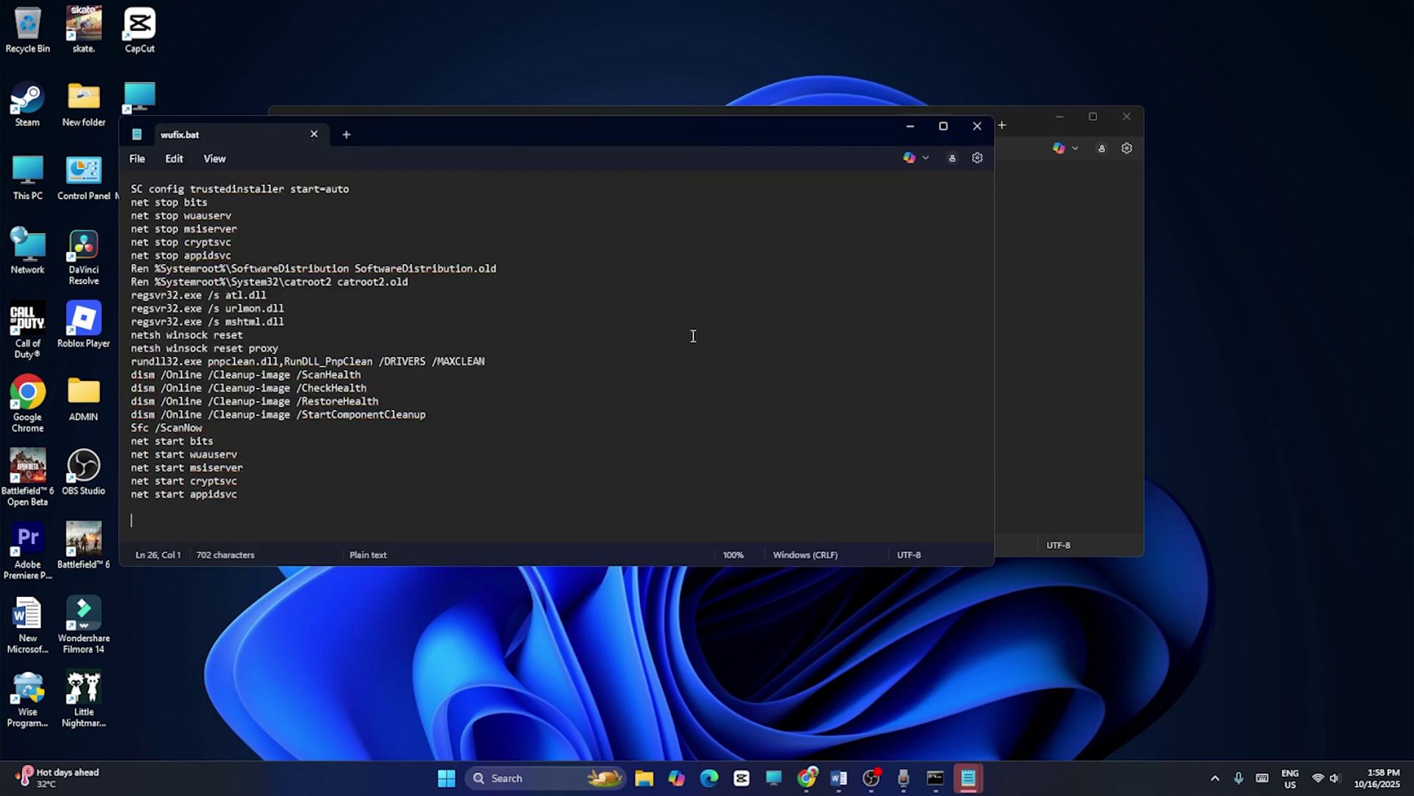
# Close both Notepad windows and delete the leftover New Text Document from the desktop.
pyautogui.click(978, 126)
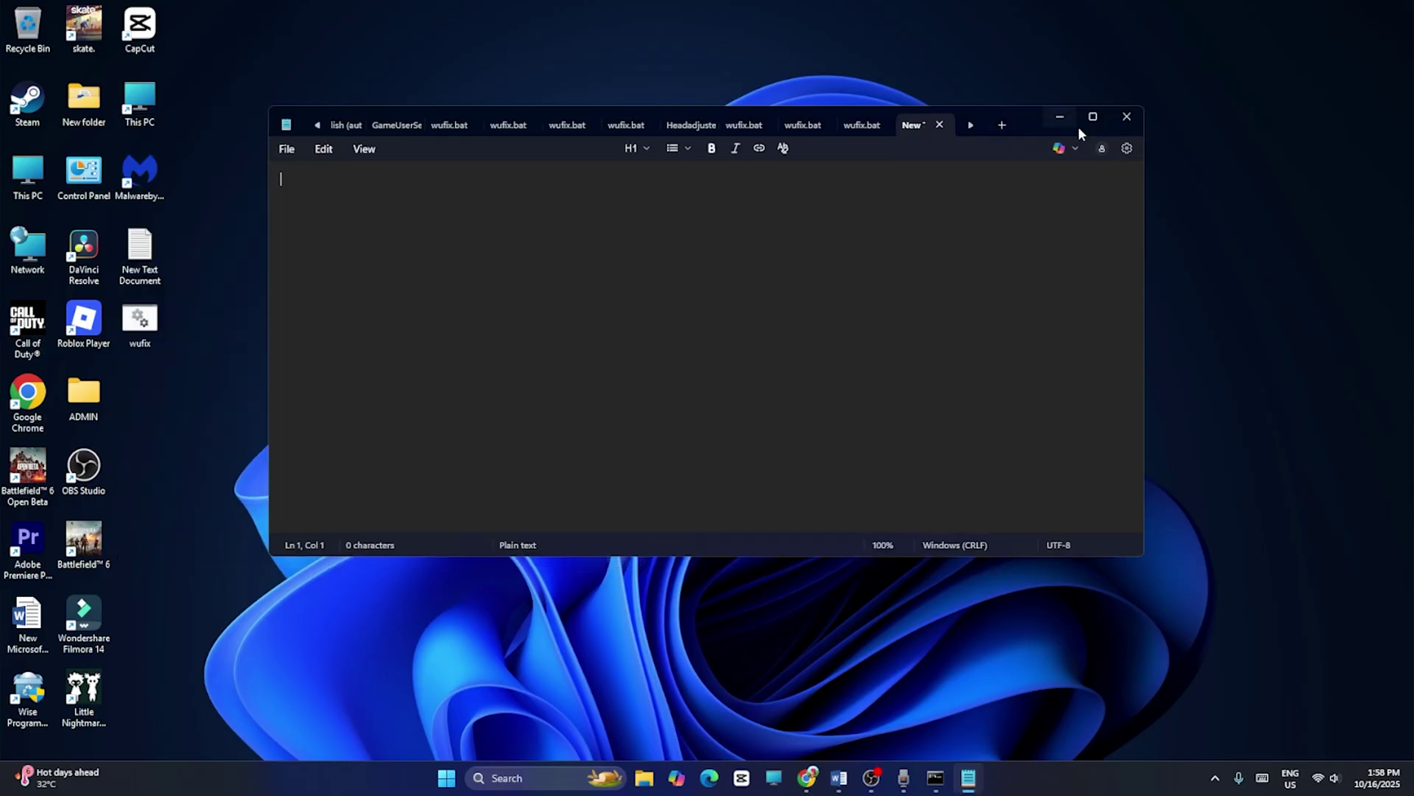
pyautogui.click(1125, 118)
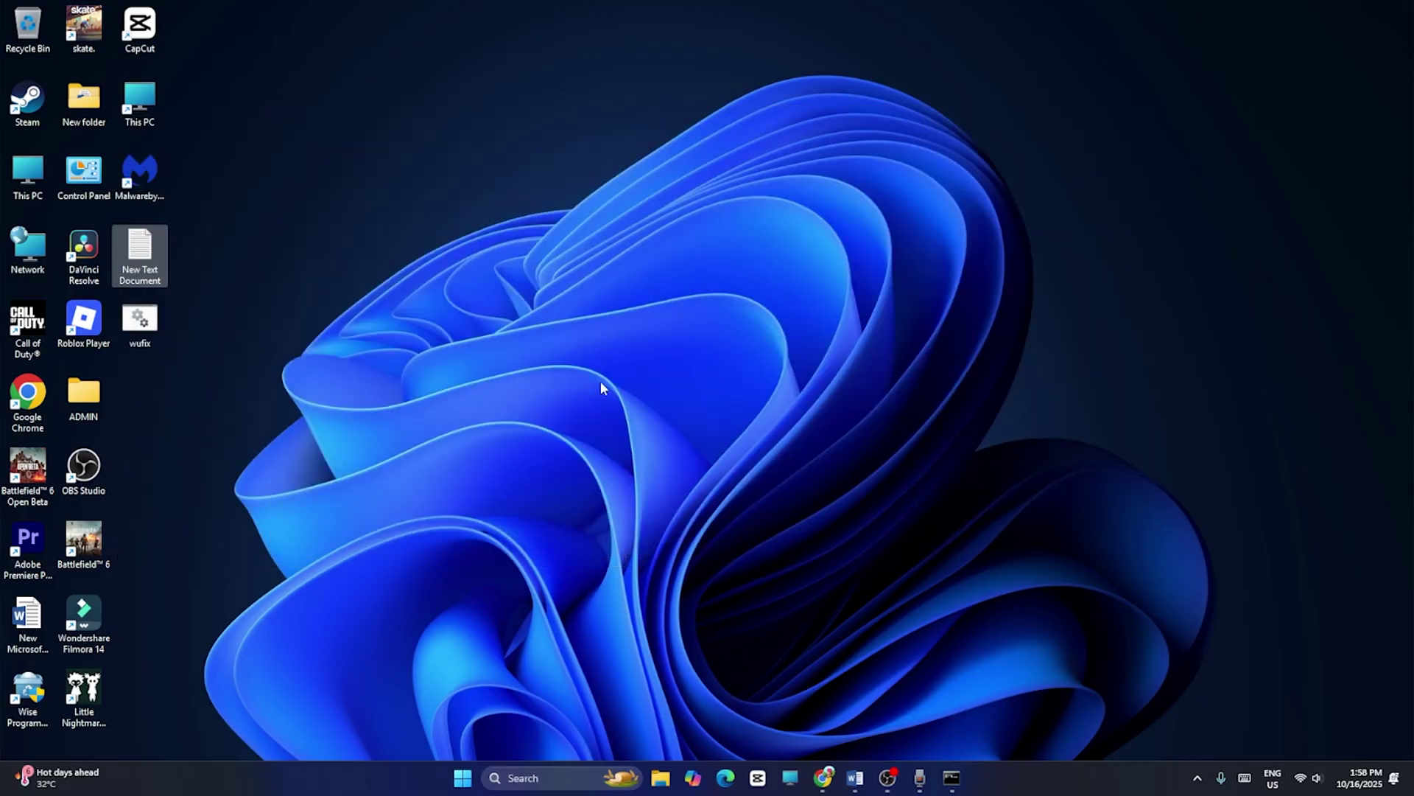
pyautogui.click(153, 283)
pyautogui.press('Delete')
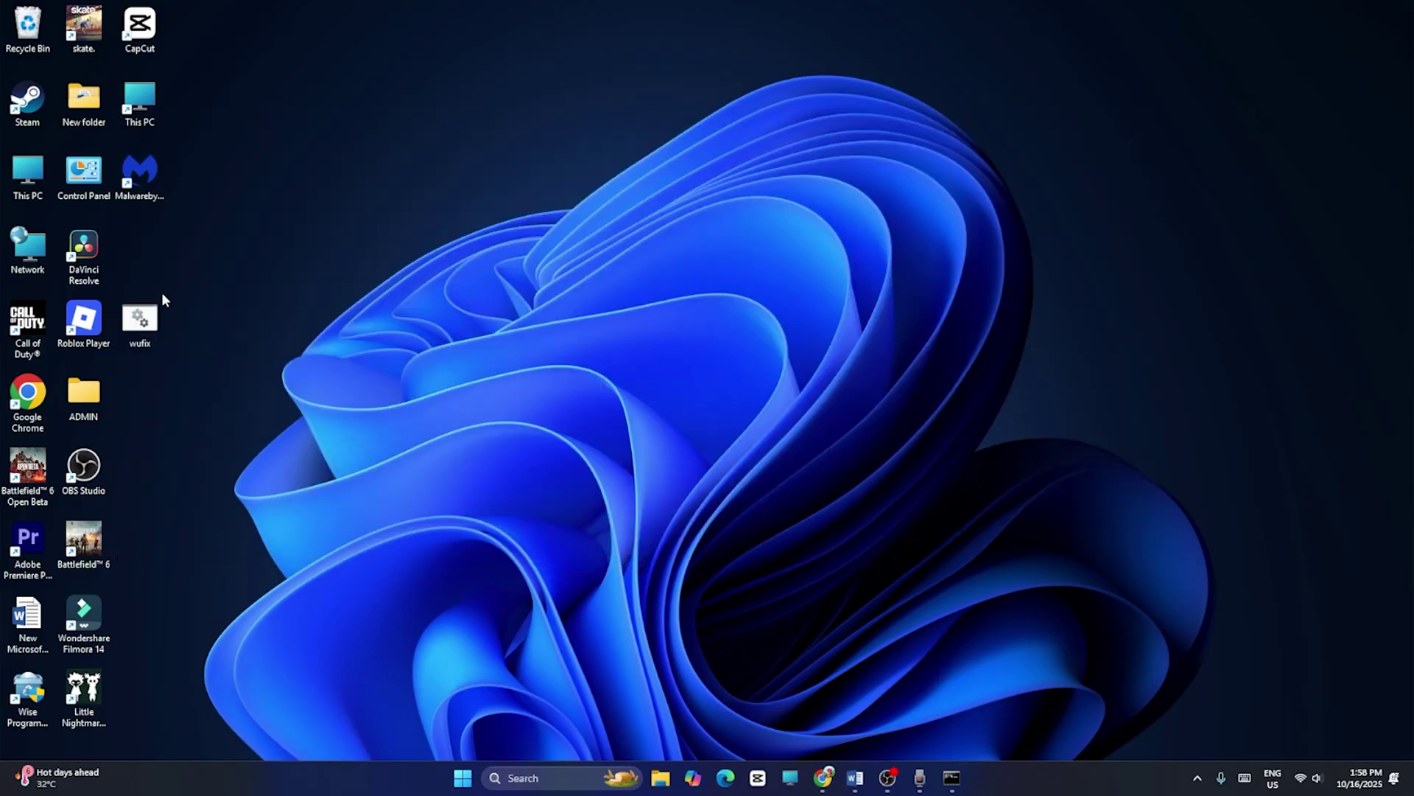
# Run wufix.bat as administrator, then return to the Chrome window.
pyautogui.rightClick(134, 339)
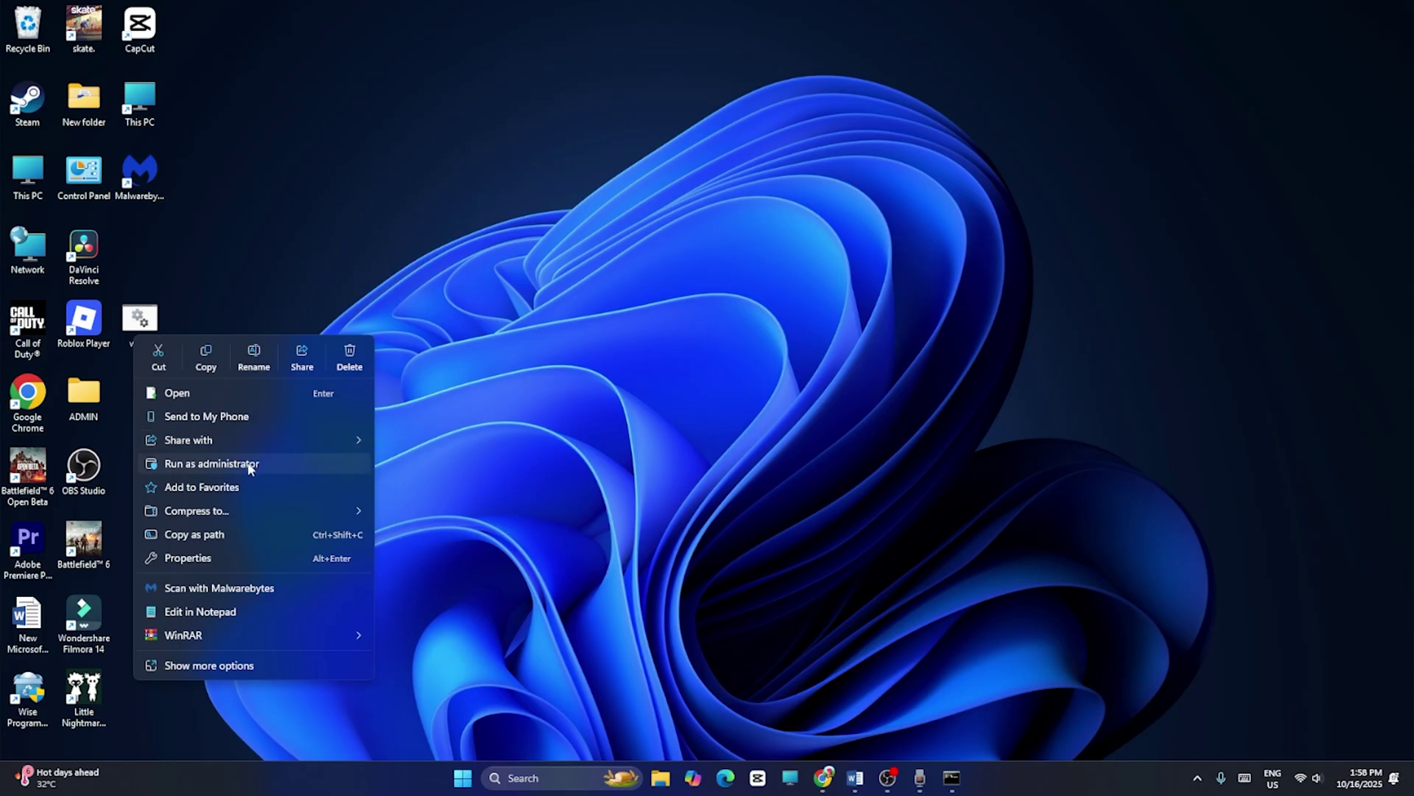
pyautogui.click(249, 461)
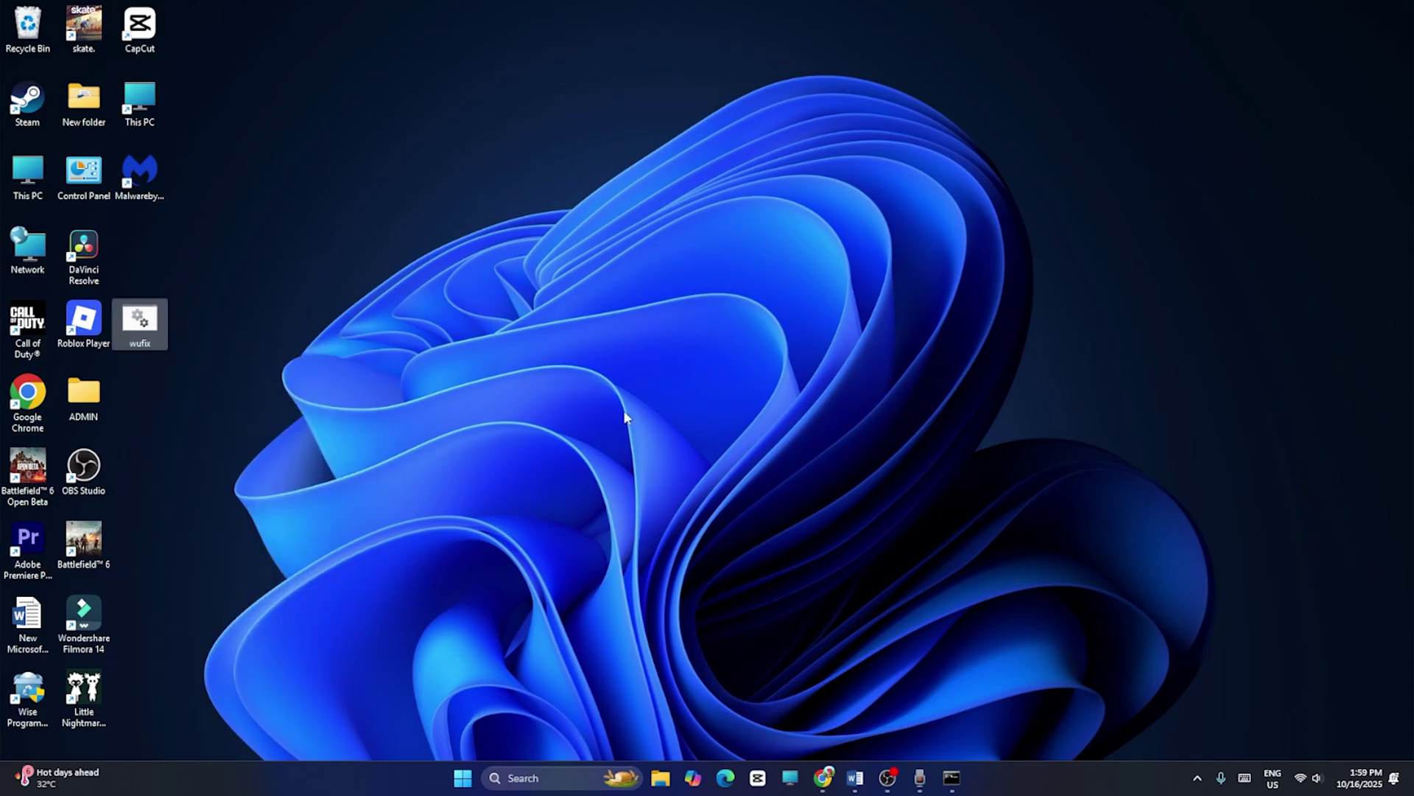
pyautogui.click(825, 777)
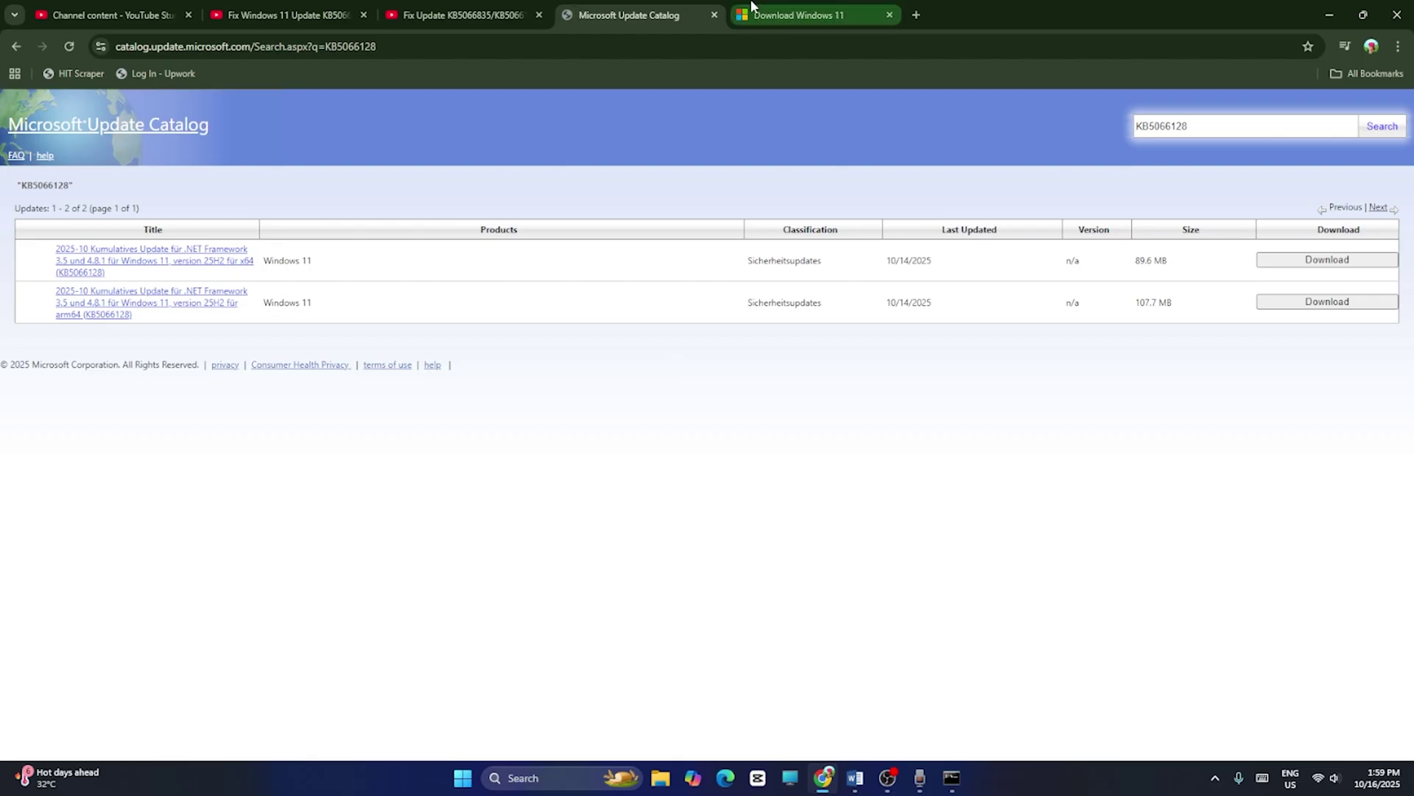
pyautogui.click(854, 778)
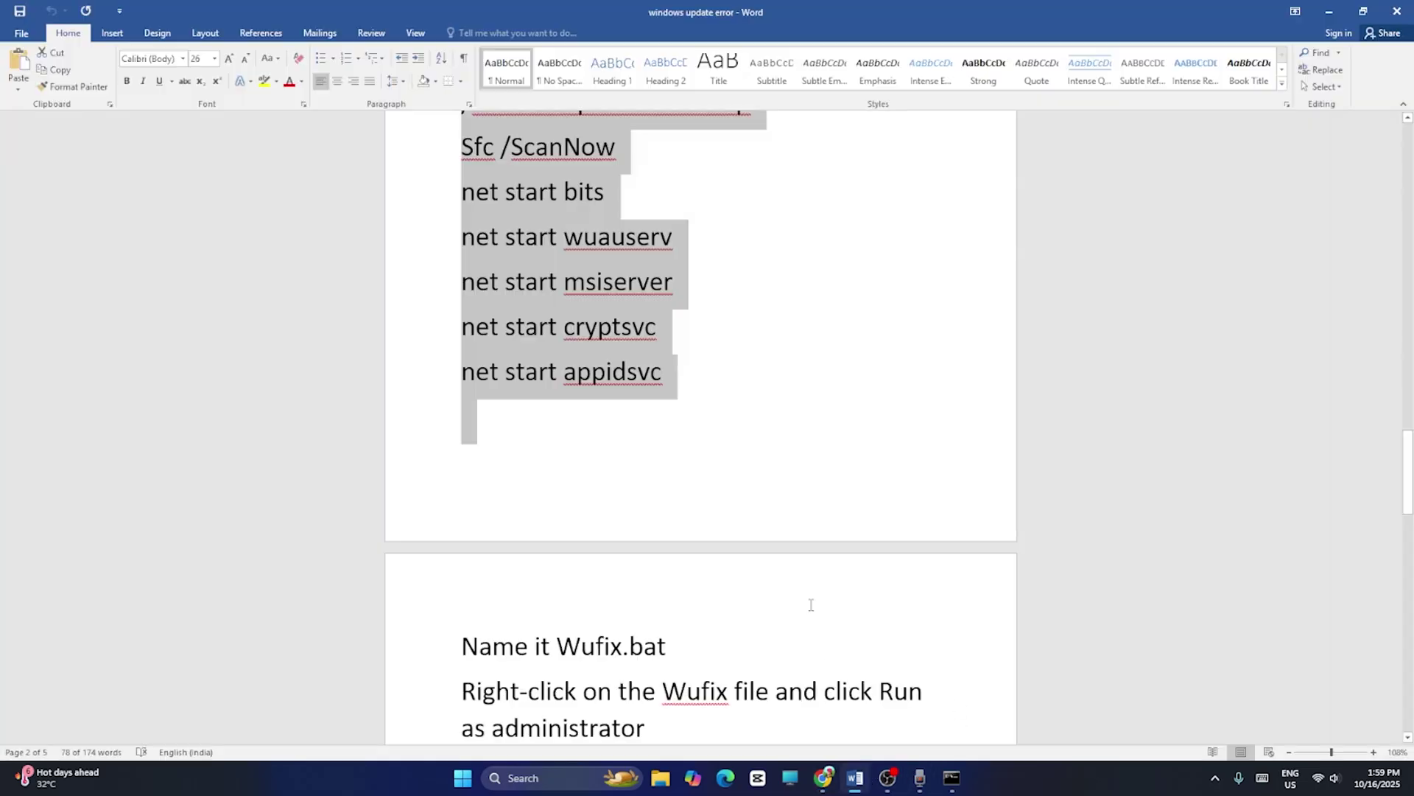
pyautogui.scroll(-3, 803, 432)
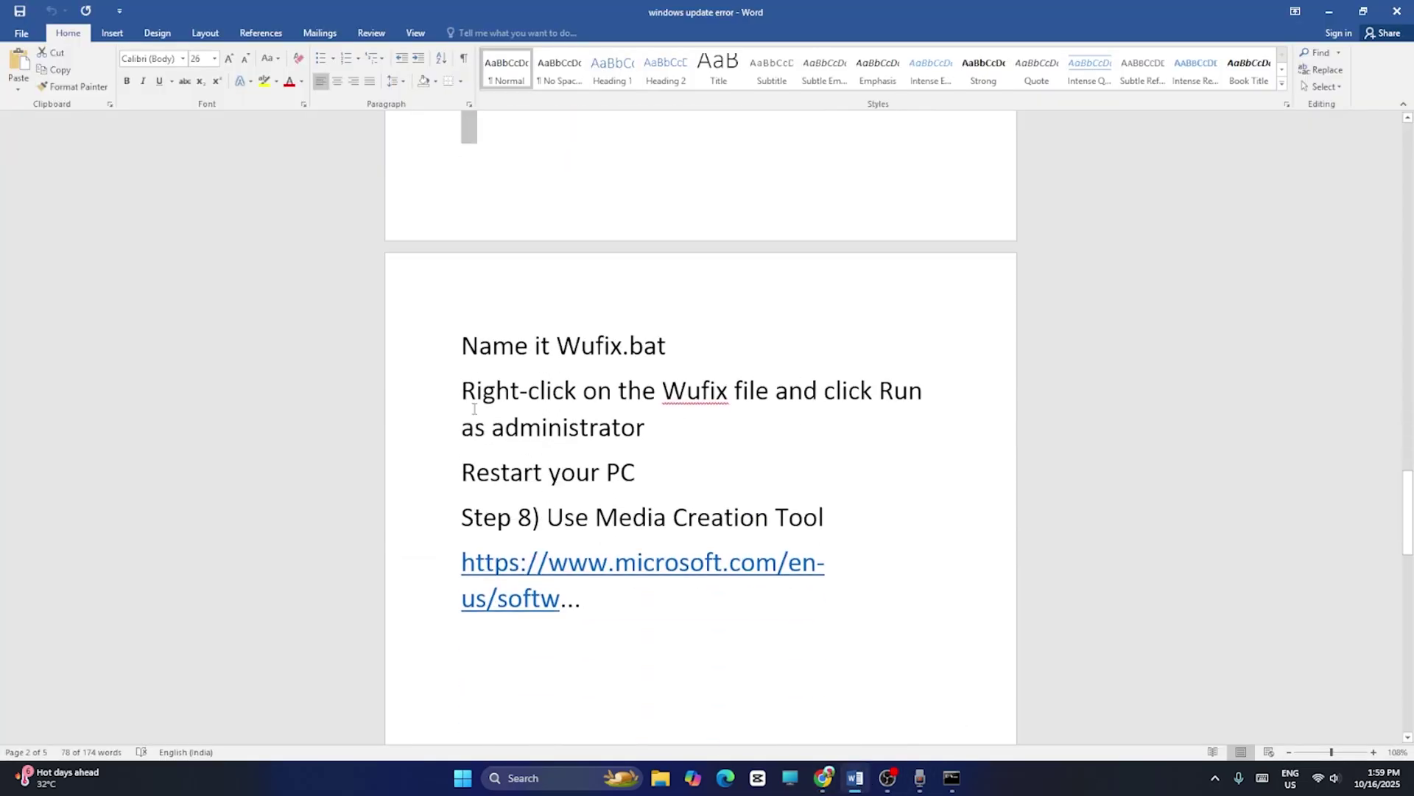
pyautogui.scroll(-1, 473, 409)
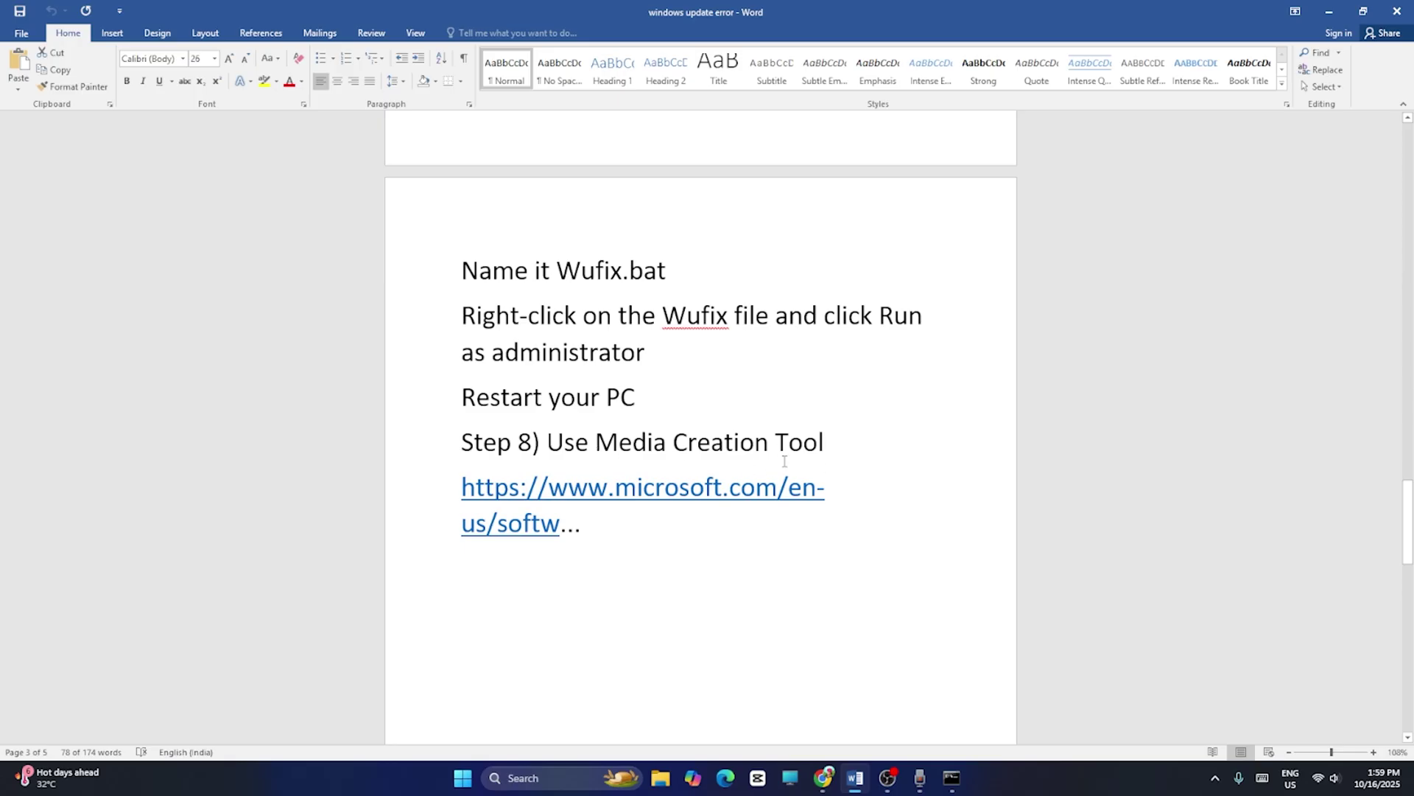
pyautogui.click(1329, 11)
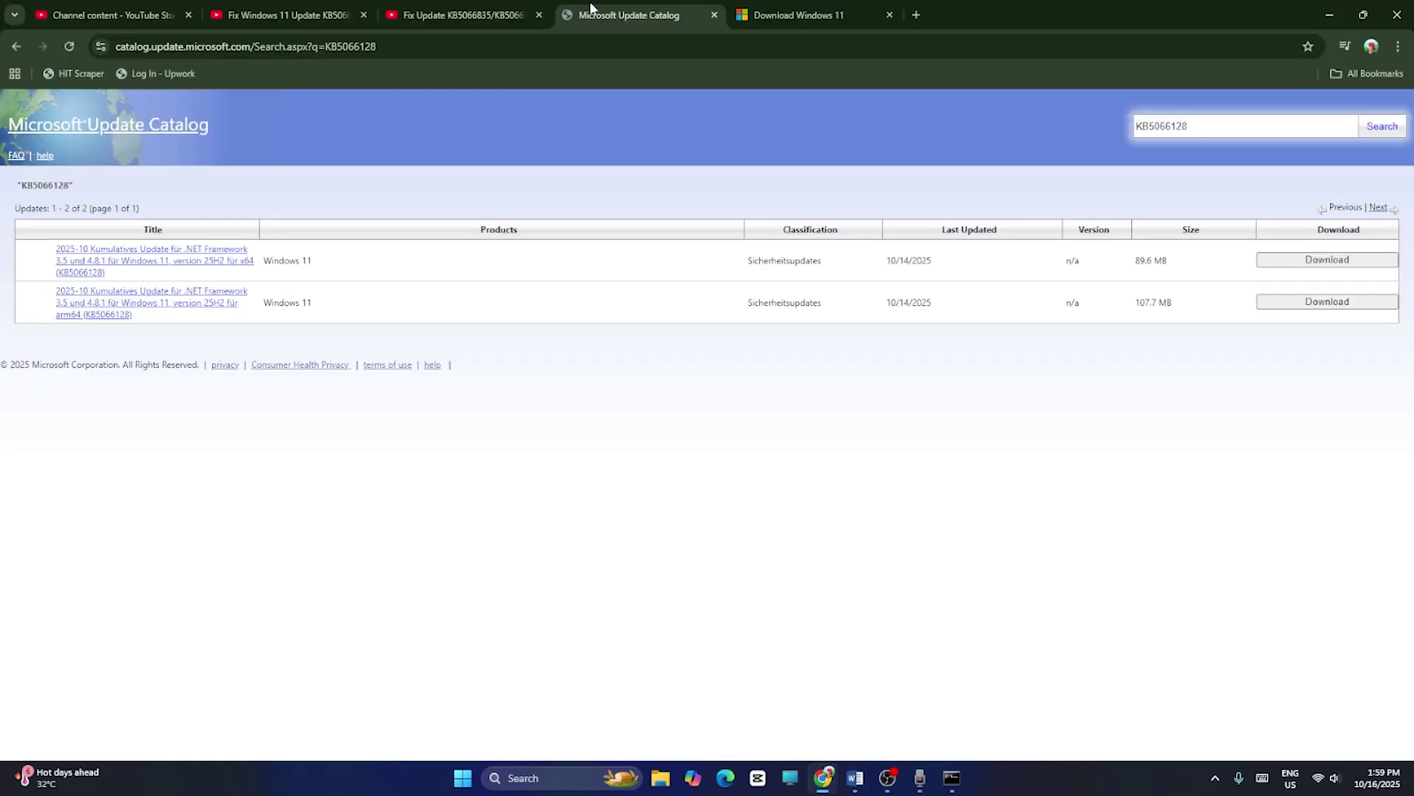
# Review the Installation Assistant, installation media and ISO sections on Download Windows 11, then minimize Chrome.
pyautogui.click(744, 9)
pyautogui.click(660, 9)
pyautogui.click(788, 15)
pyautogui.scroll(-3, 565, 270)
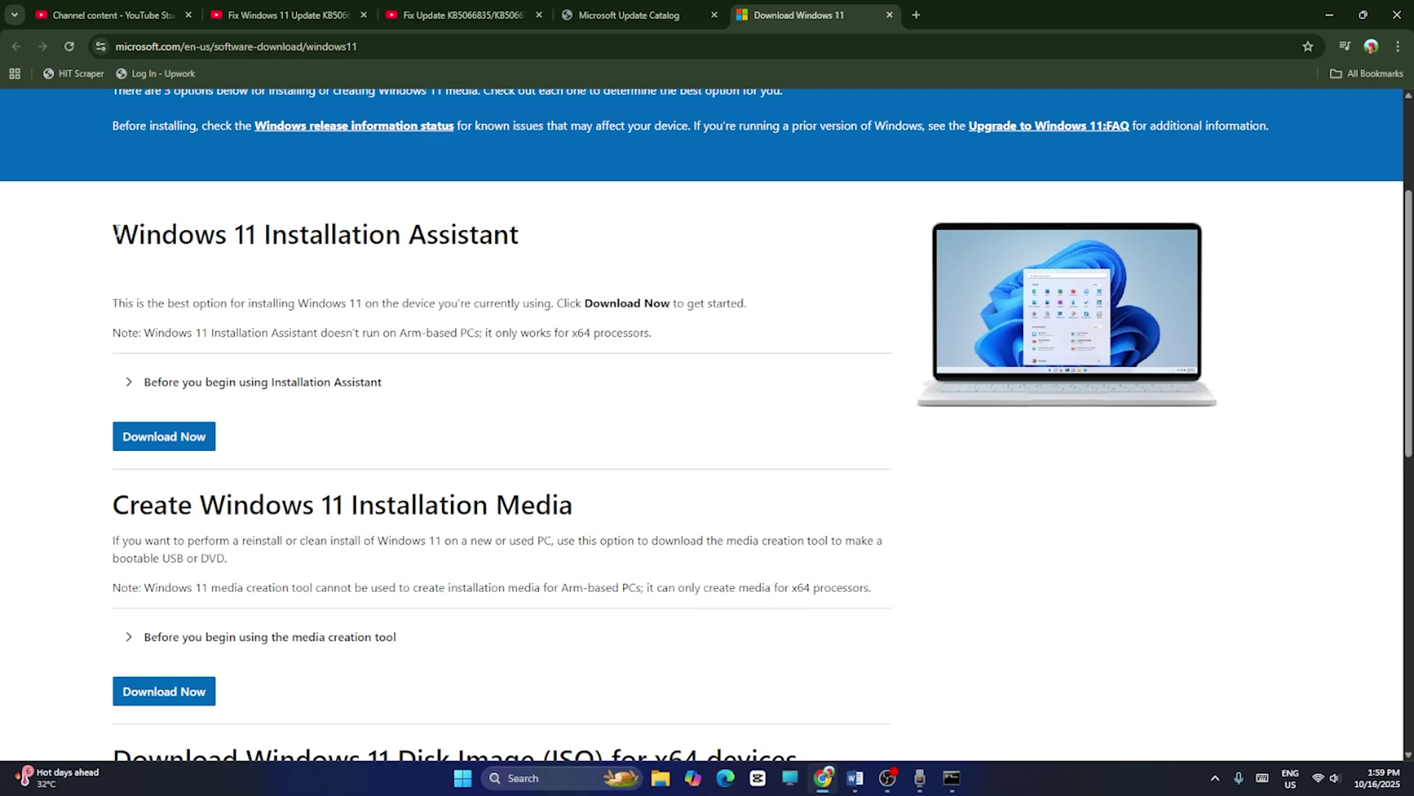
pyautogui.moveTo(117, 234); pyautogui.dragTo(542, 241)
pyautogui.click(544, 248)
pyautogui.scroll(-3, 544, 248)
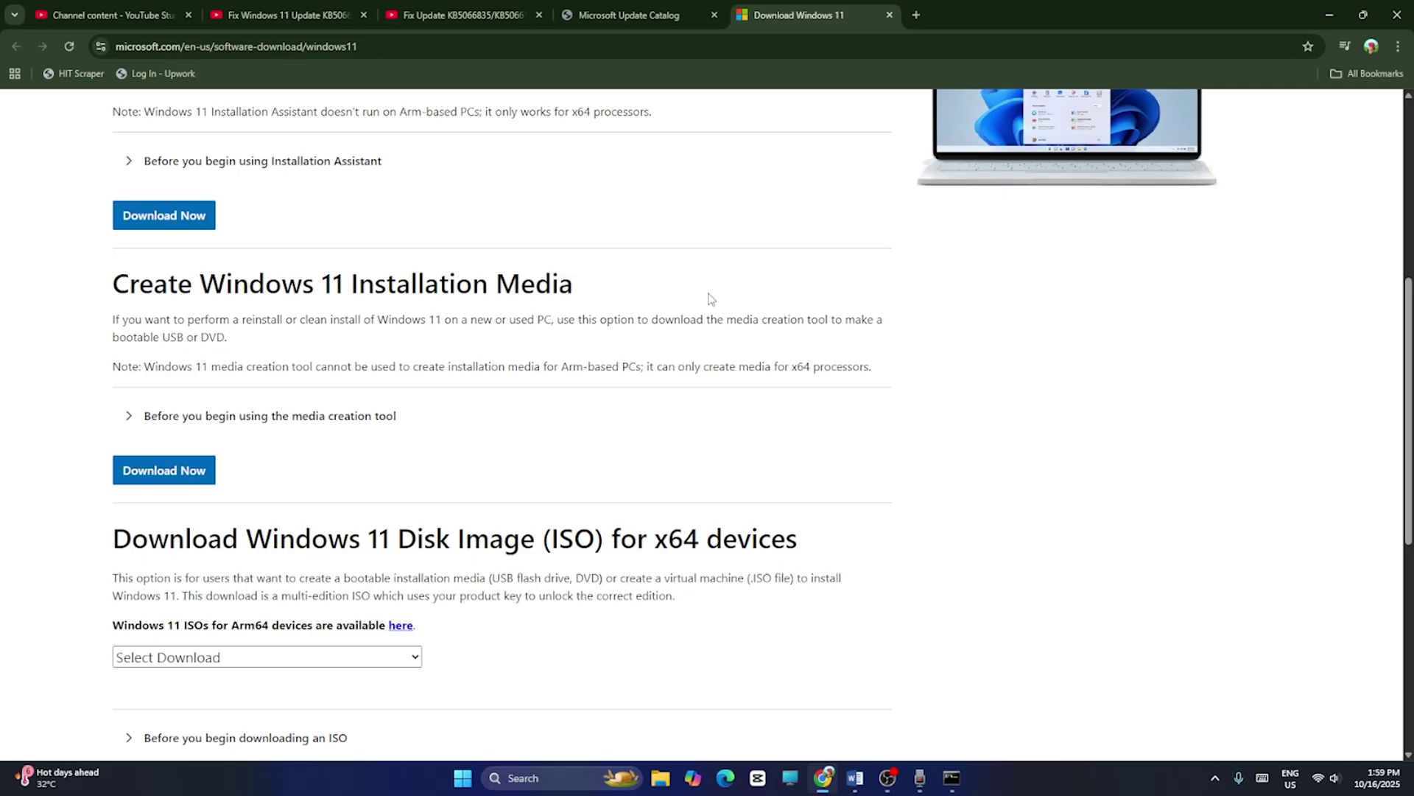
pyautogui.click(1326, 17)
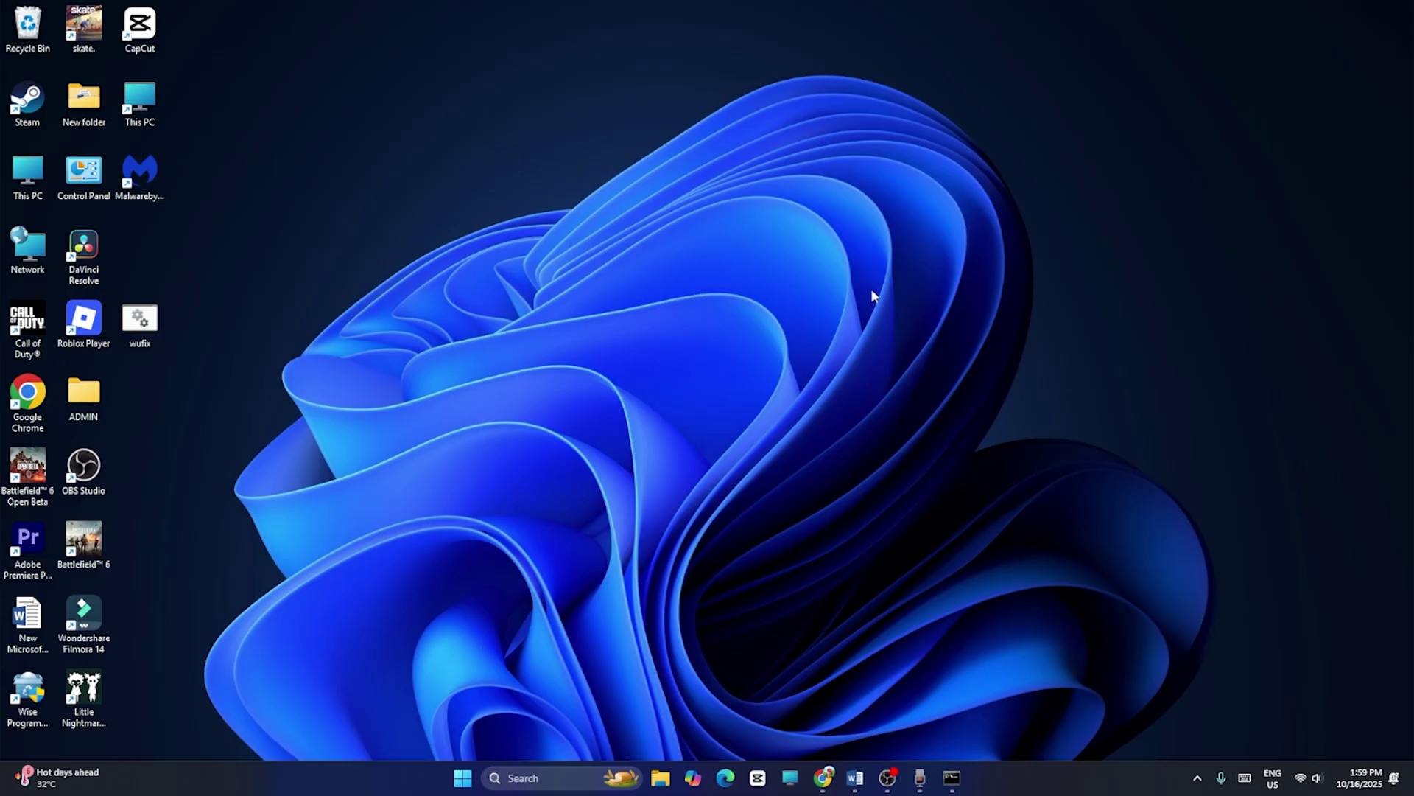
pyautogui.click(855, 777)
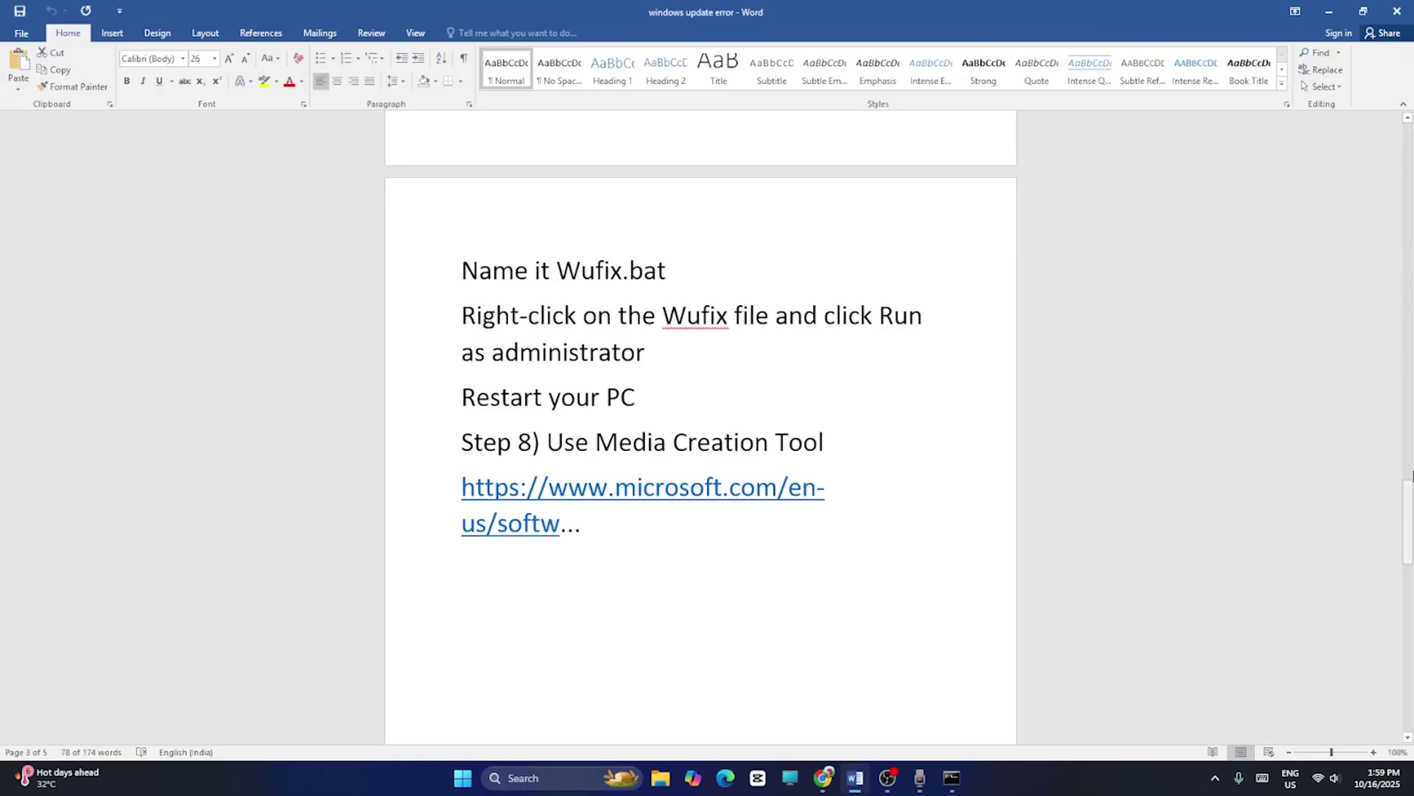
pyautogui.moveTo(1406, 492); pyautogui.dragTo(1406, 140)
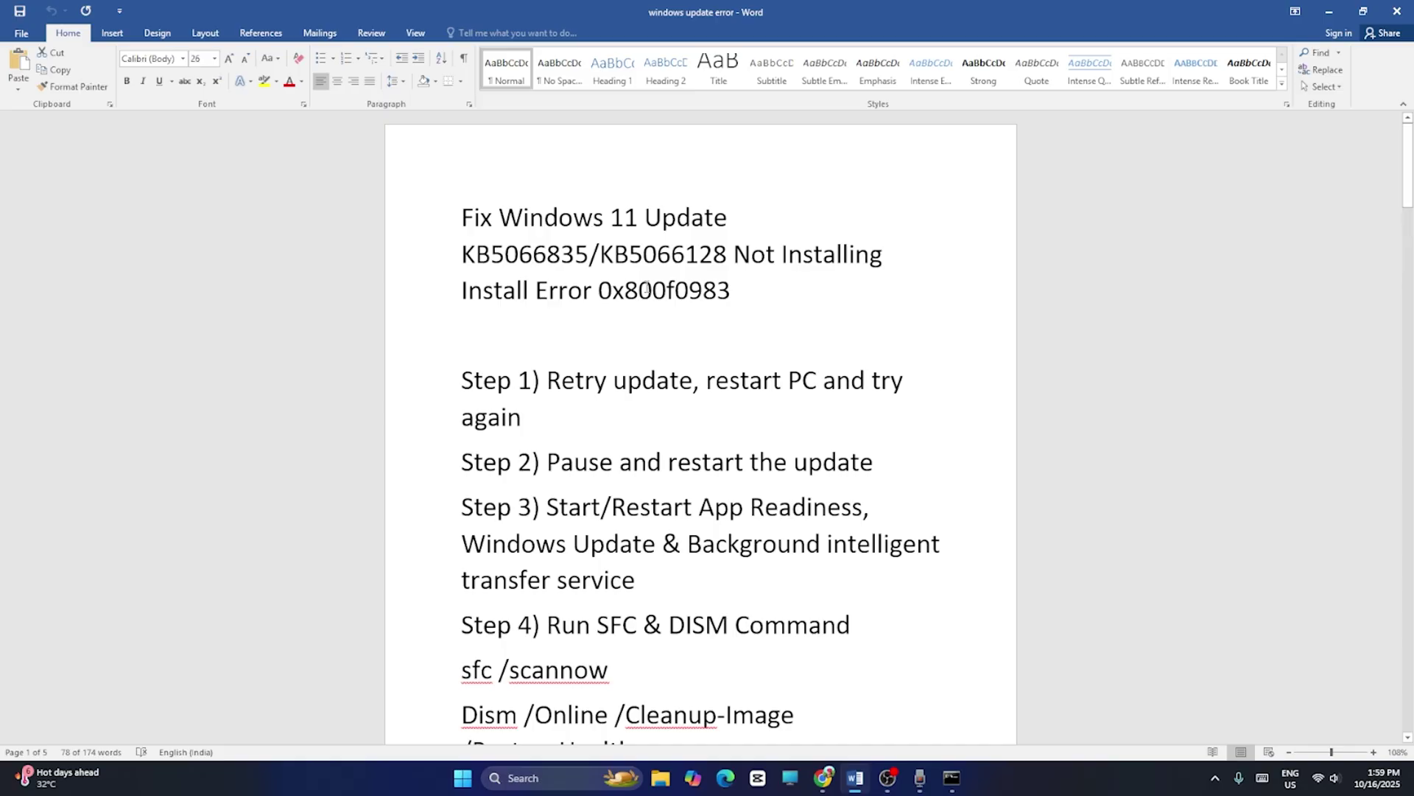
pyautogui.moveTo(518, 215); pyautogui.dragTo(737, 305)
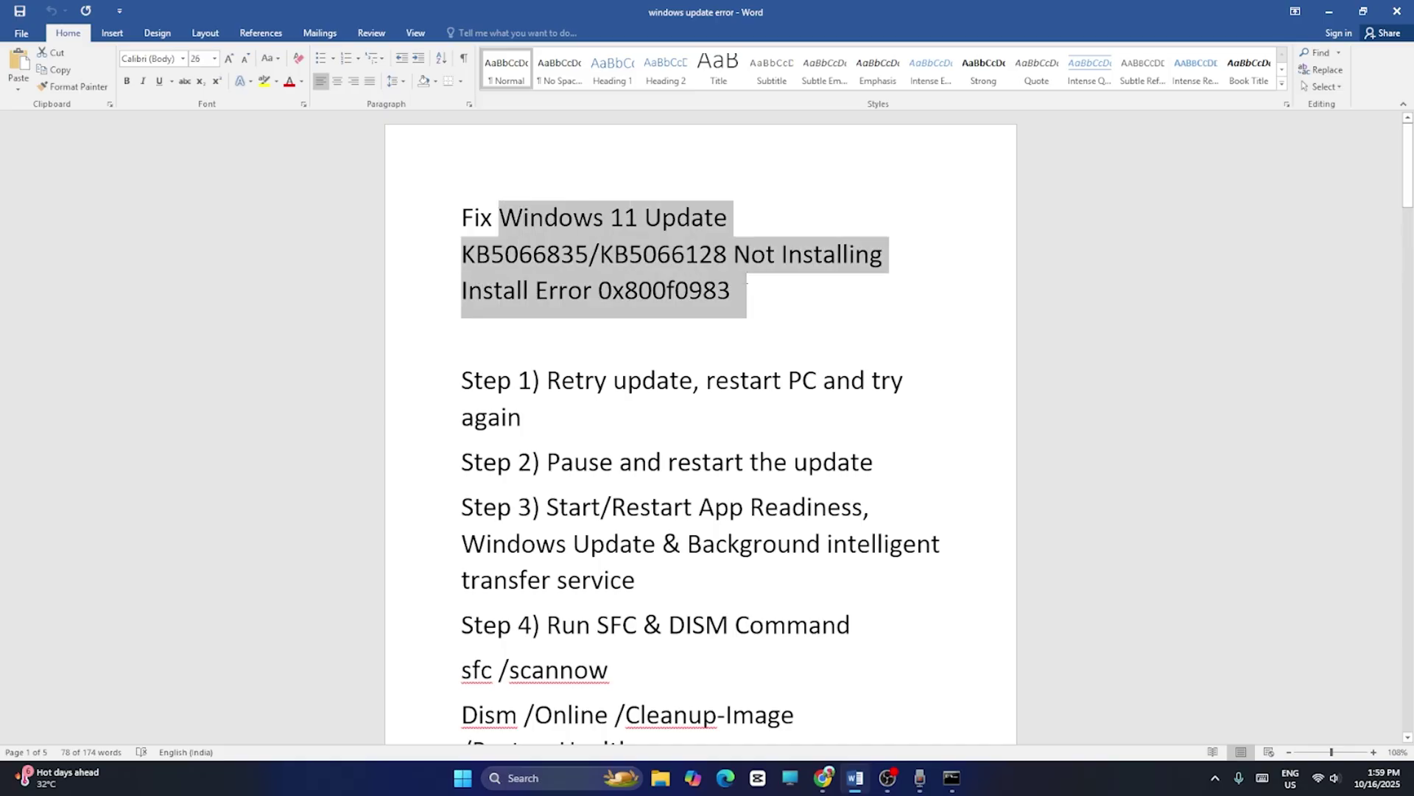
pyautogui.click(755, 317)
pyautogui.click(1329, 12)
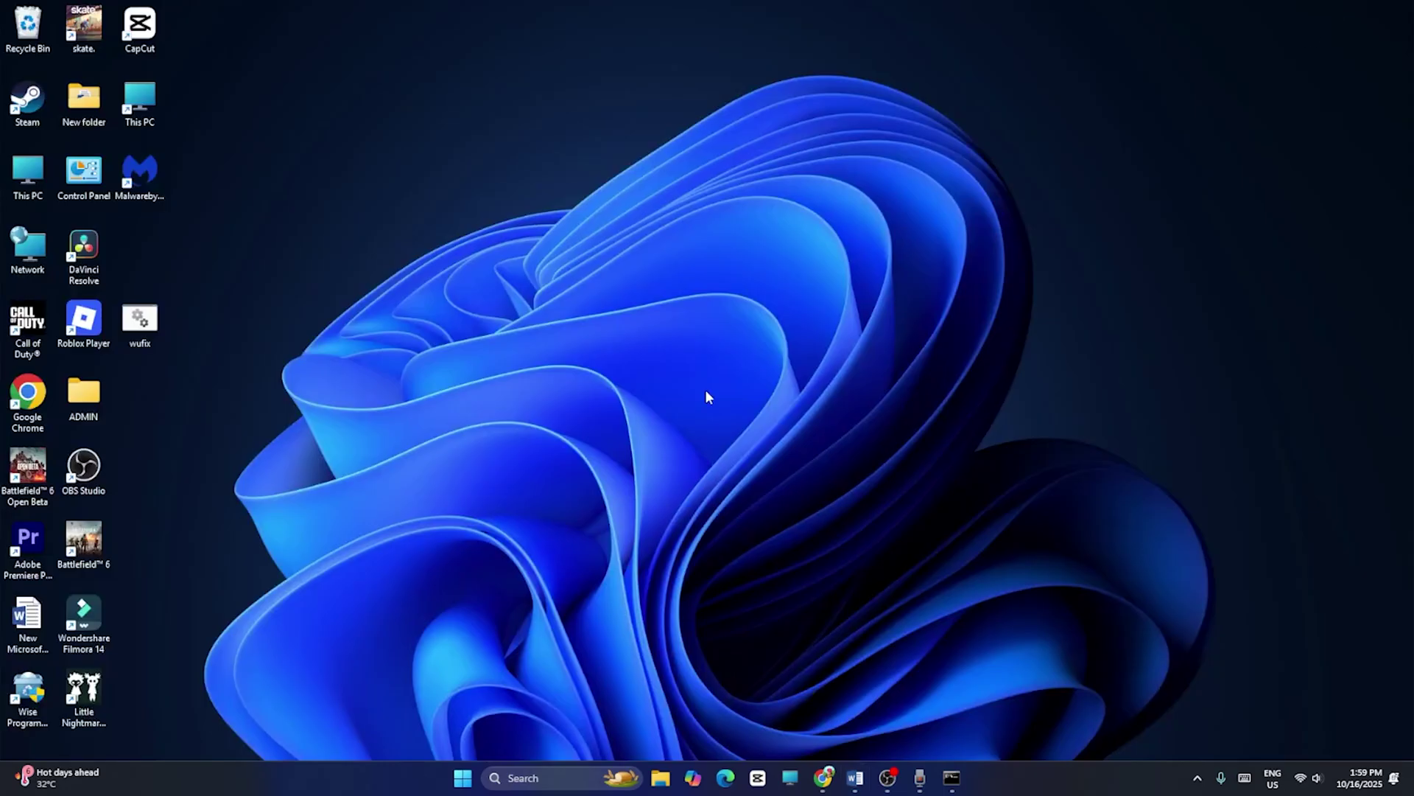